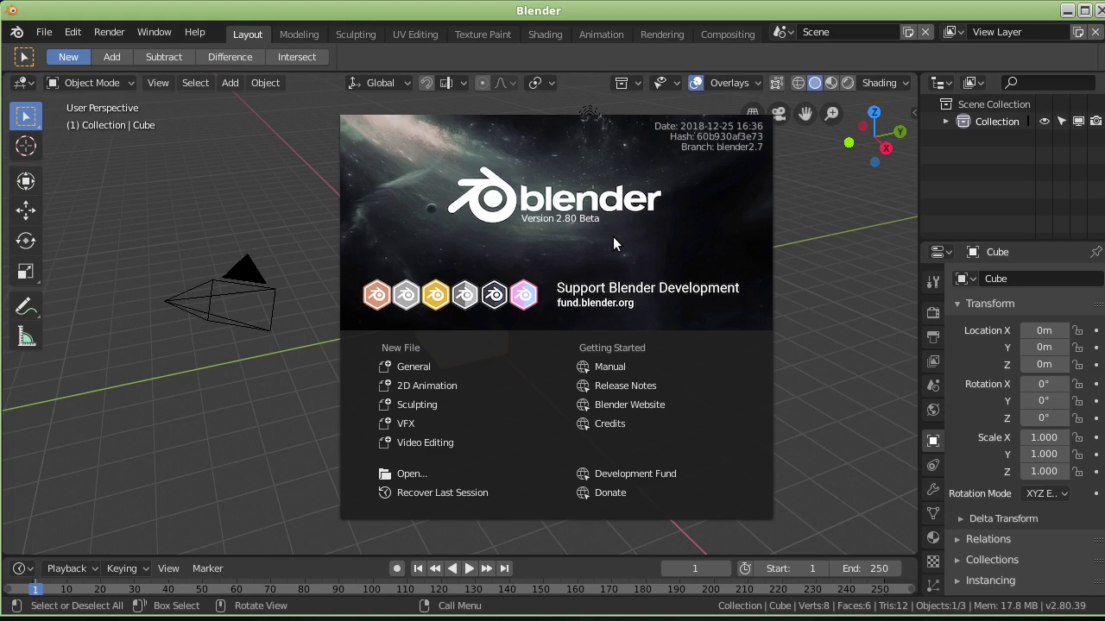
# - Close the splash screen and open the Linux experimental builds download list
pyautogui.click(613, 237)
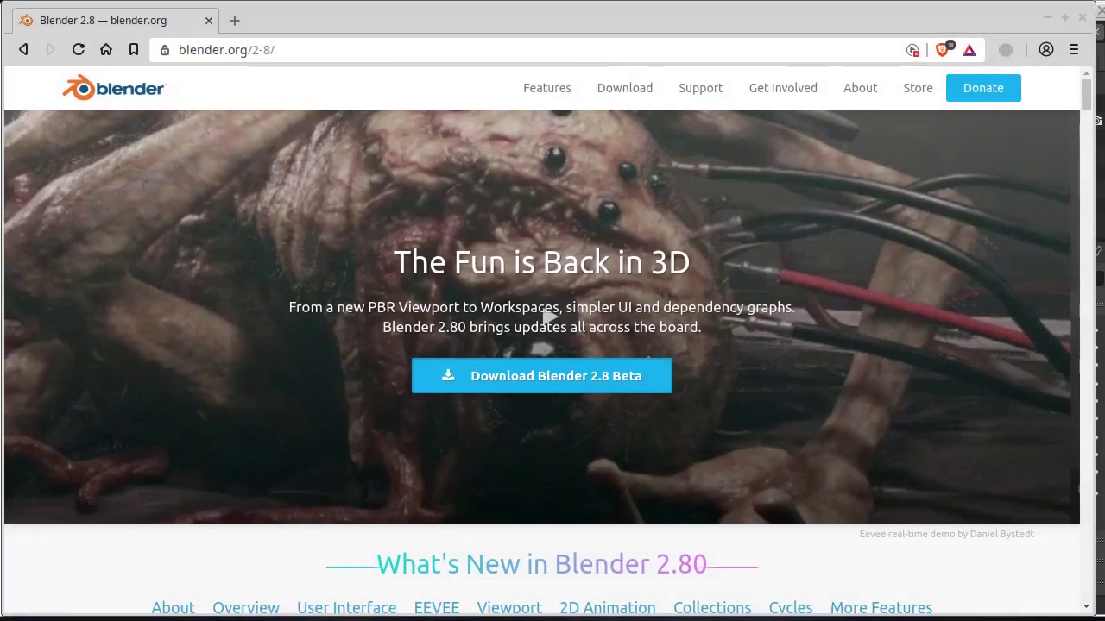
pyautogui.scroll(-4, 756, 357)
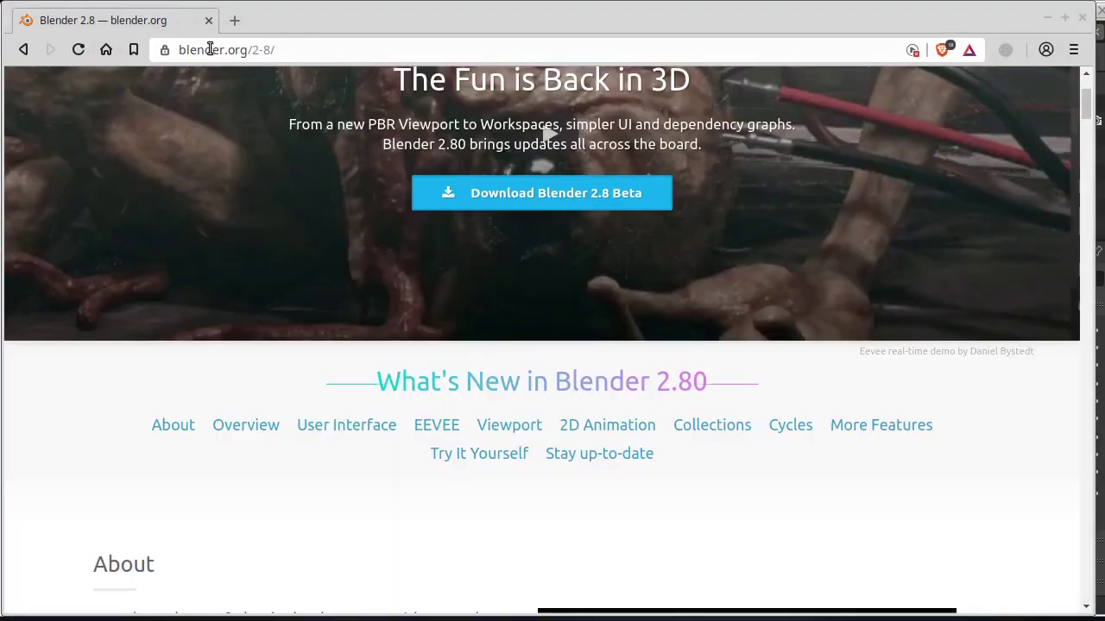
pyautogui.scroll(3, 611, 223)
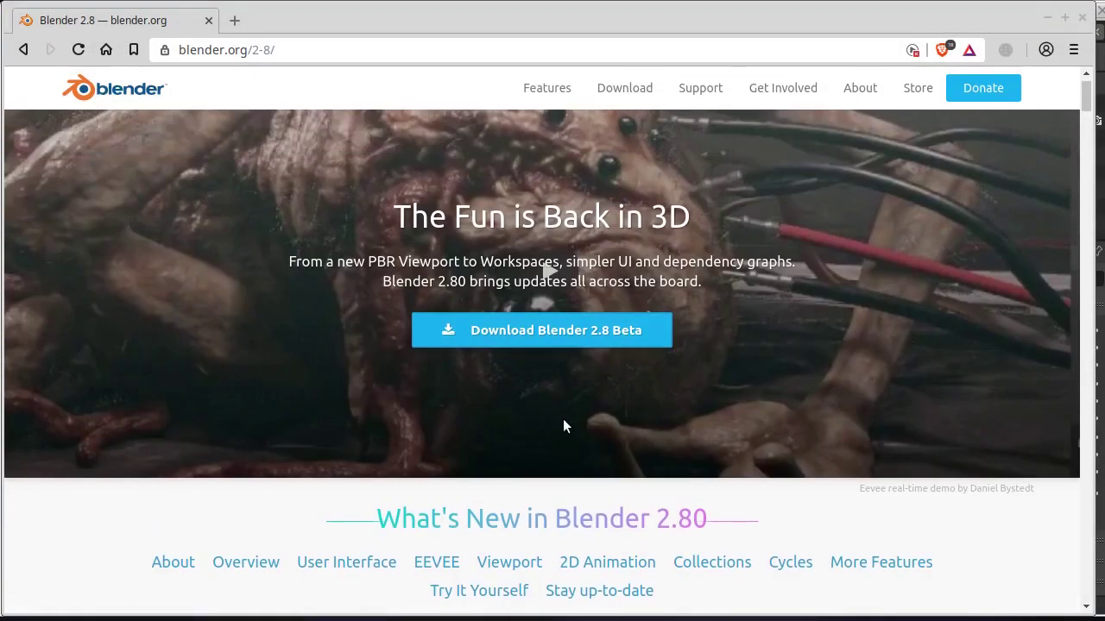
pyautogui.click(585, 336)
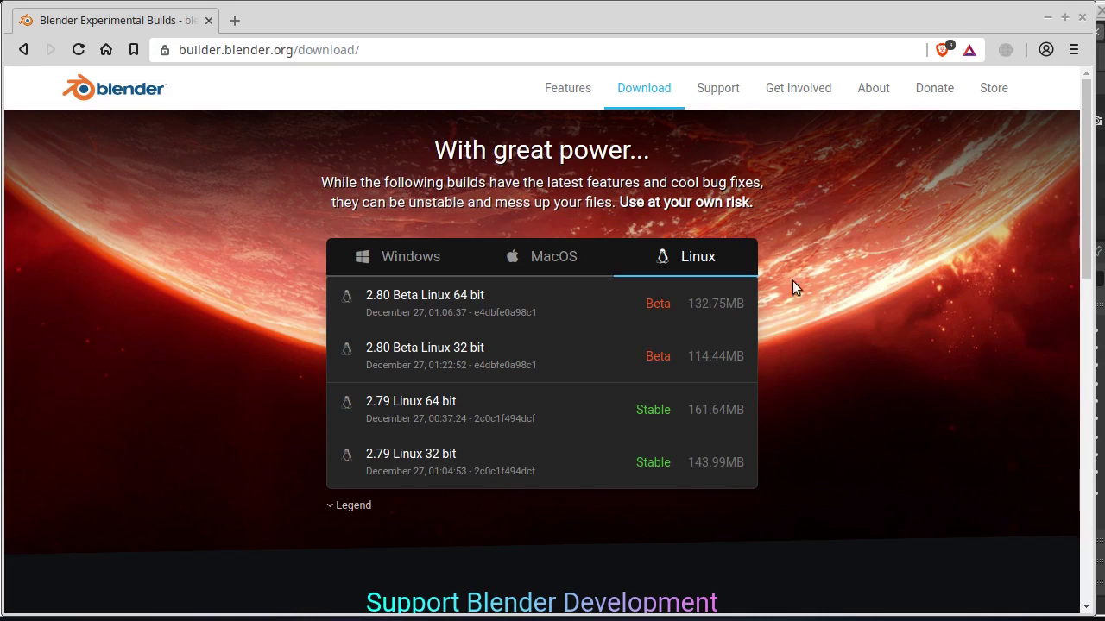
# - Return to the Blender 2.8 page and scroll down to its User Interface section
pyautogui.click(23, 49)
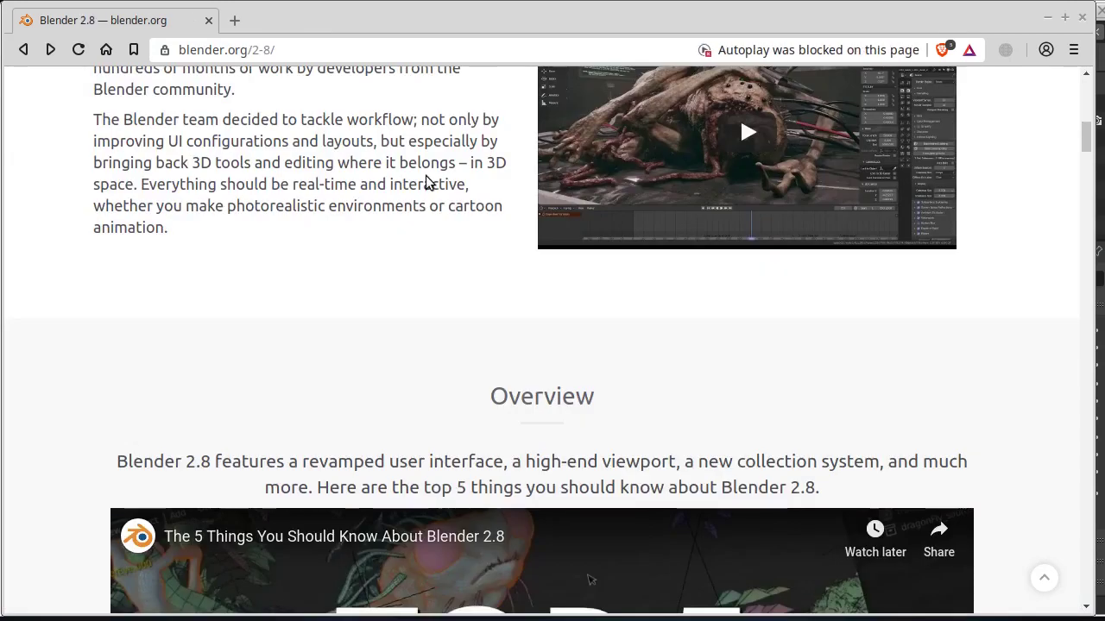
pyautogui.scroll(-3, 427, 182)
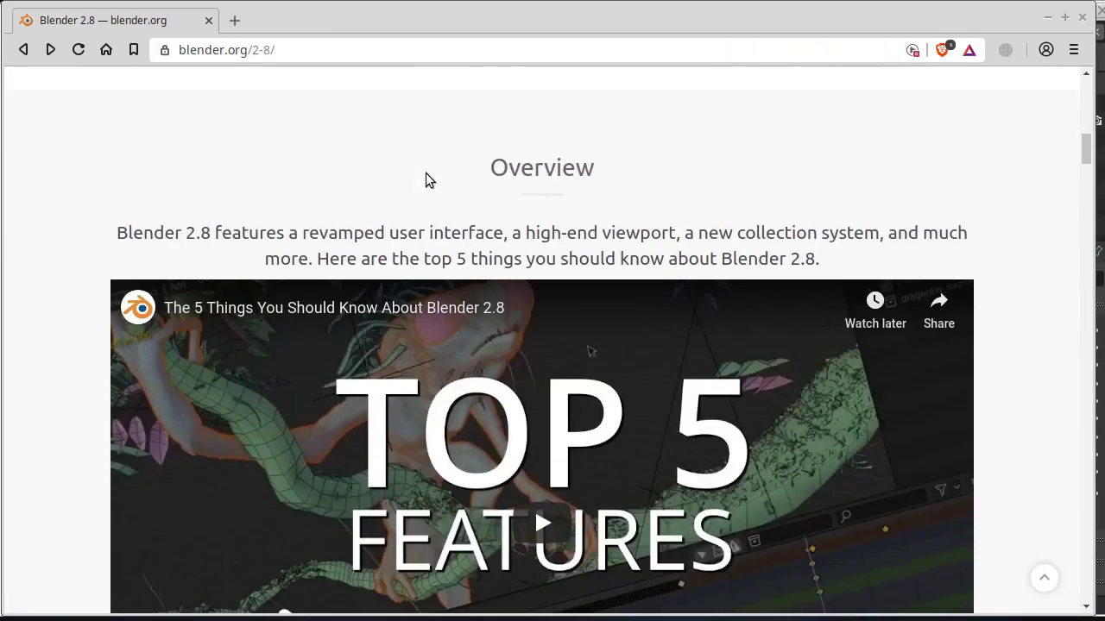
pyautogui.scroll(-3, 425, 174)
pyautogui.scroll(-4, 426, 173)
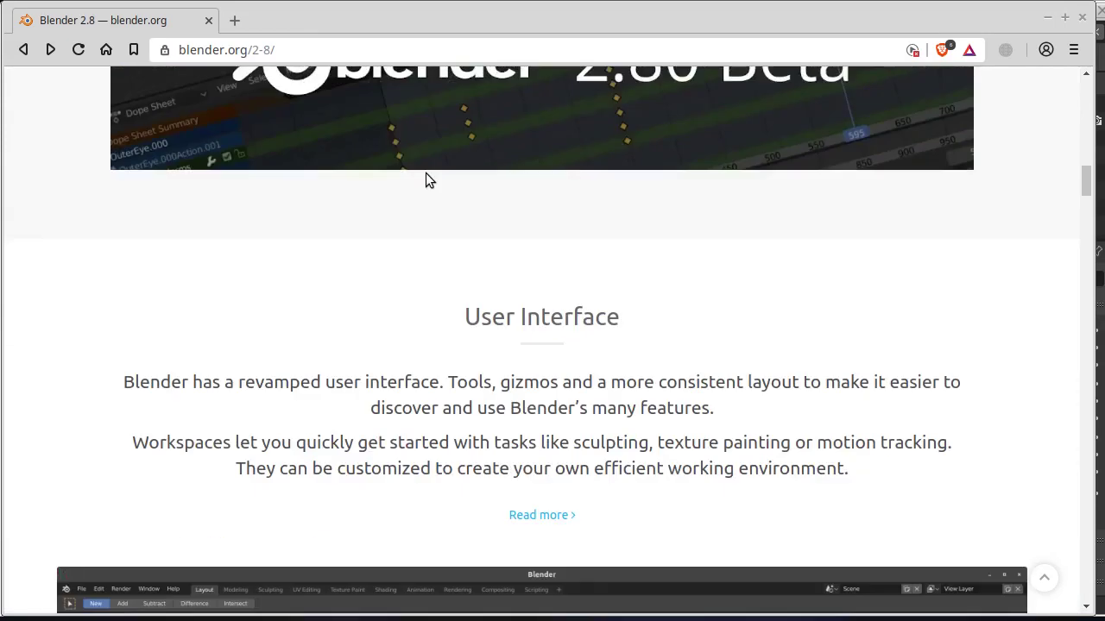
pyautogui.scroll(-3, 426, 173)
pyautogui.scroll(2, 426, 173)
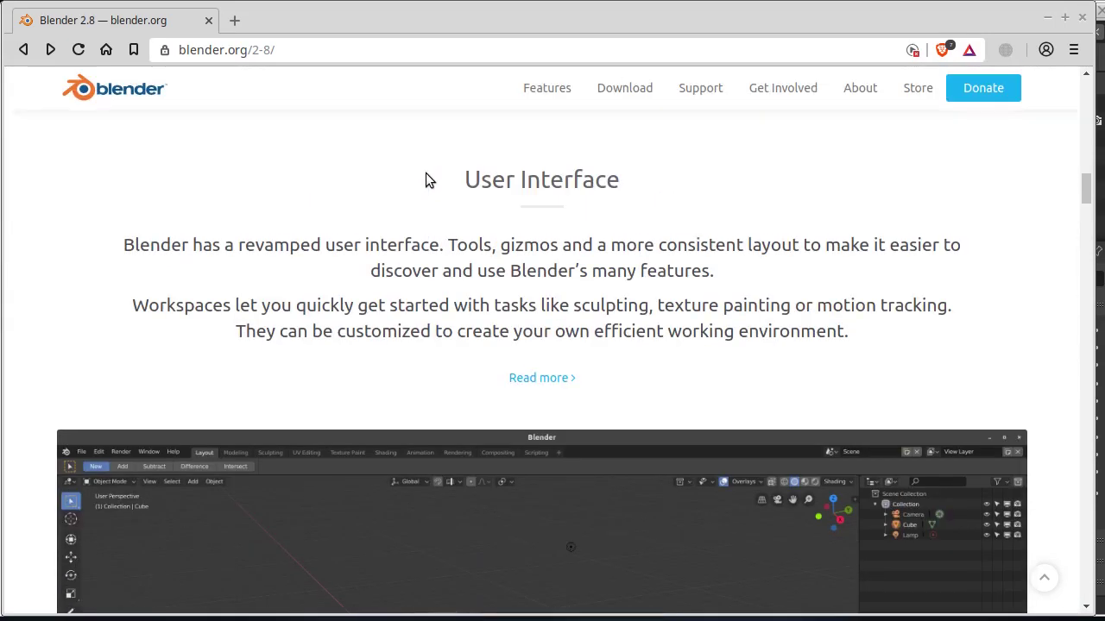
pyautogui.scroll(-2, 465, 216)
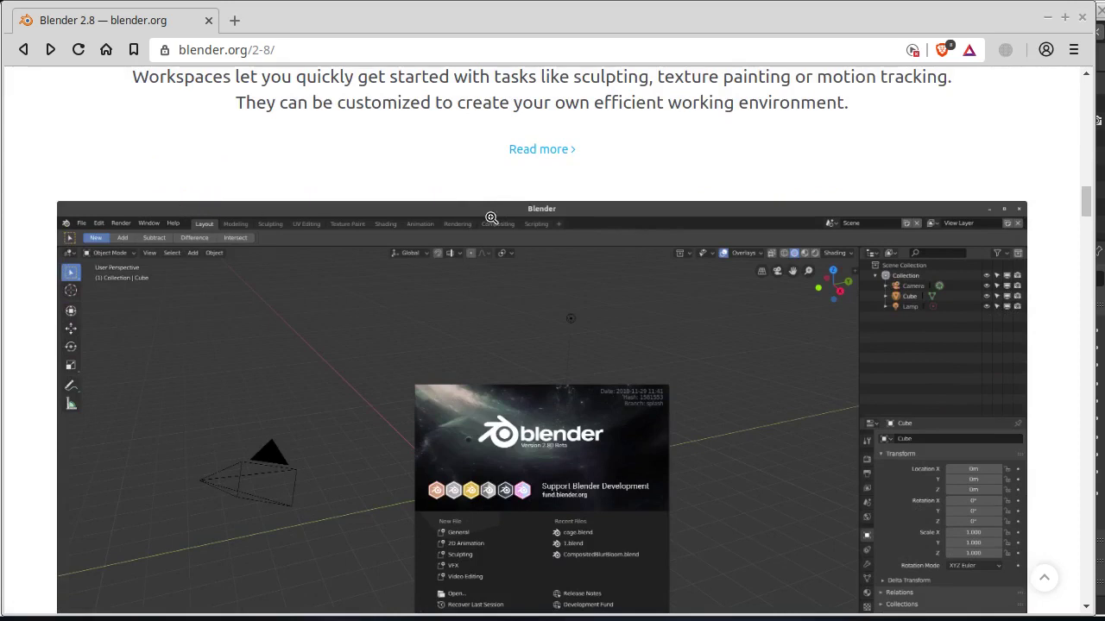
pyautogui.scroll(-2, 568, 225)
pyautogui.scroll(1, 568, 224)
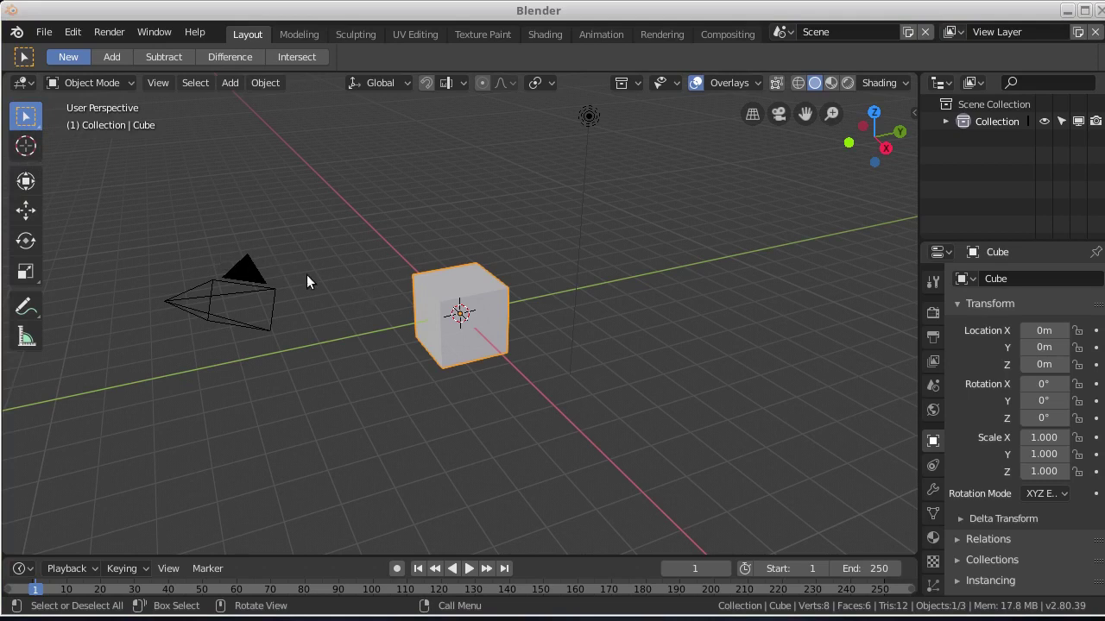
# - Drag the cube up and to the right with the Move tool, then undo it
pyautogui.click(24, 215)
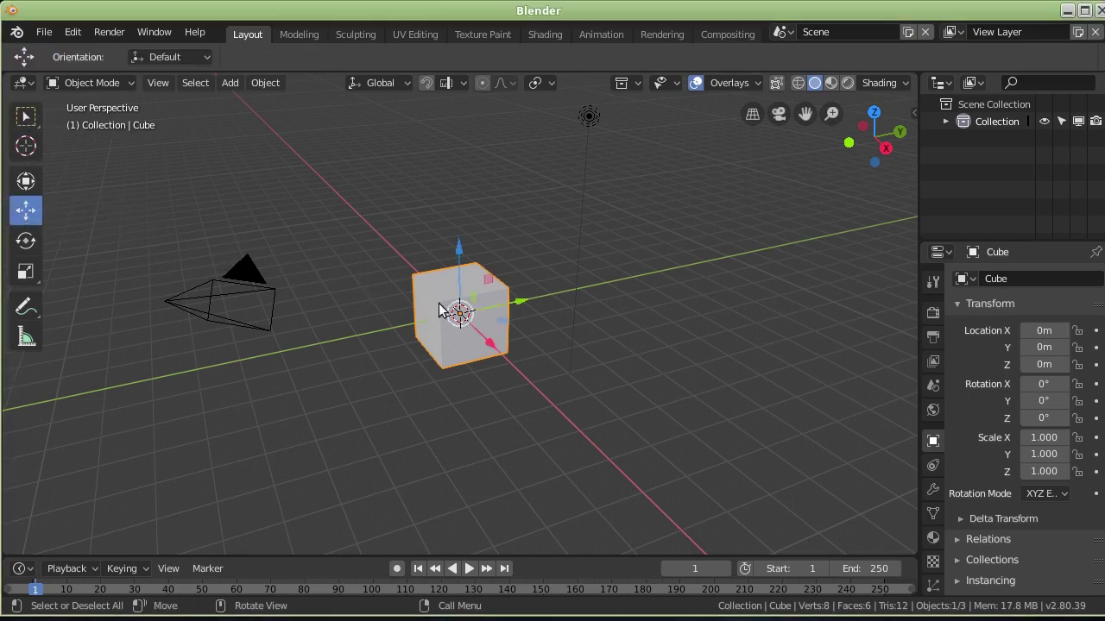
pyautogui.moveTo(475, 302); pyautogui.dragTo(543, 227)
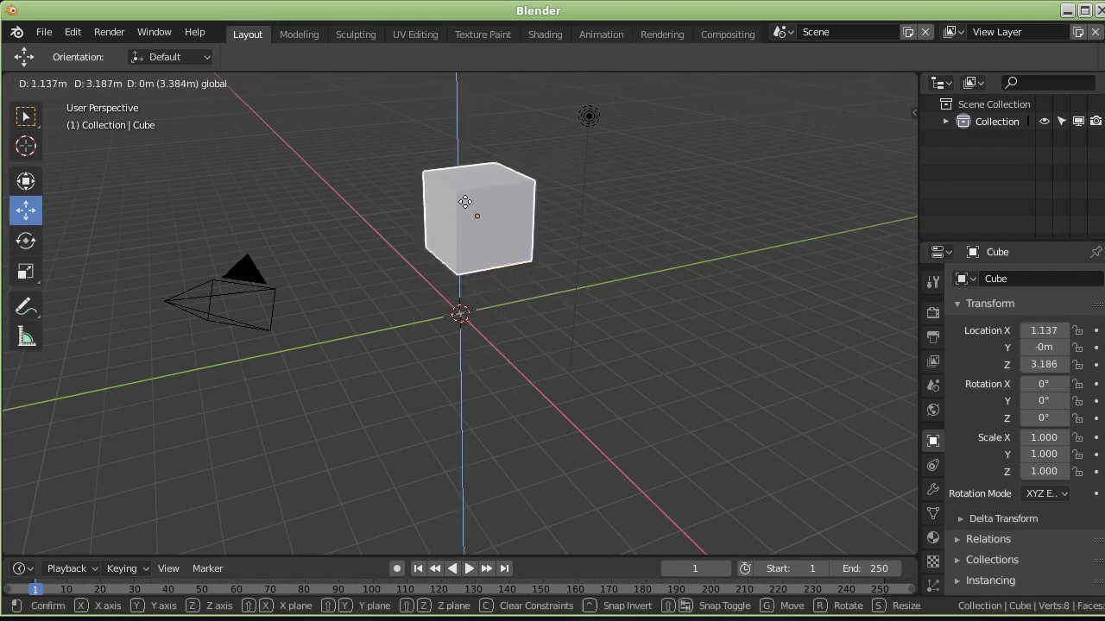
pyautogui.press('ctrl')
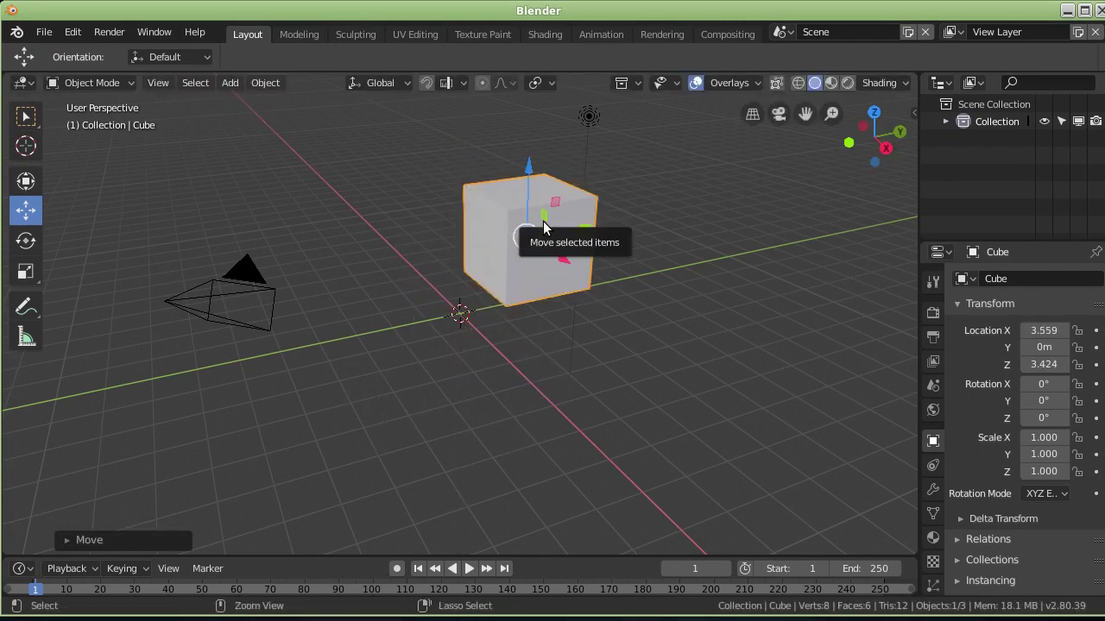
pyautogui.hotkey('ctrl', 'z')
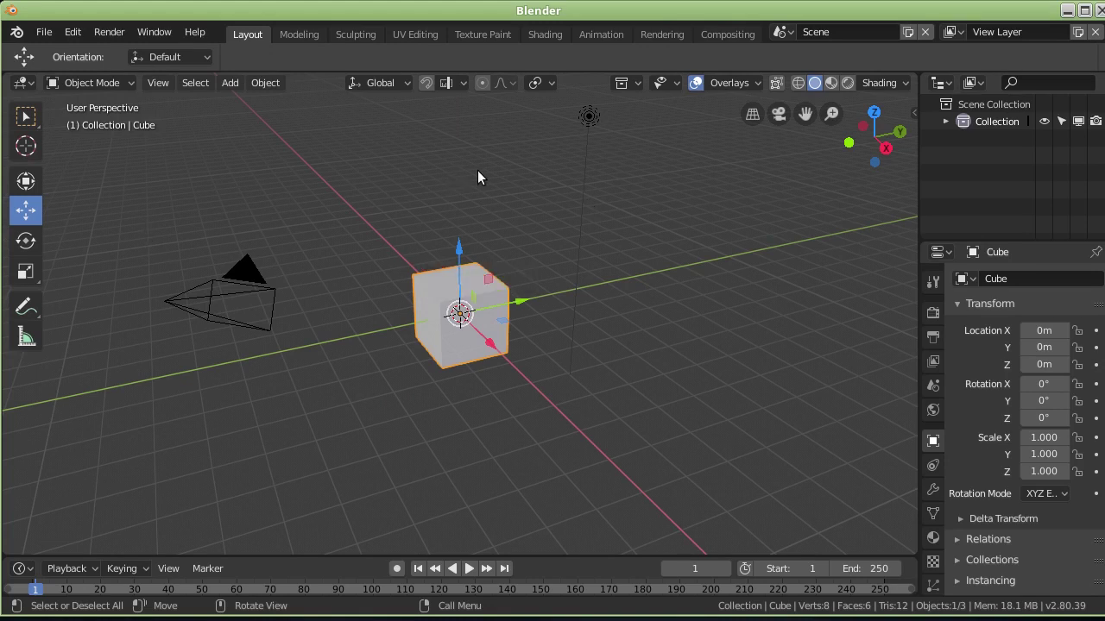
# - Select the camera, light and cube in turn, then browse the File menu
pyautogui.click(248, 272)
pyautogui.click(446, 292)
pyautogui.click(590, 116)
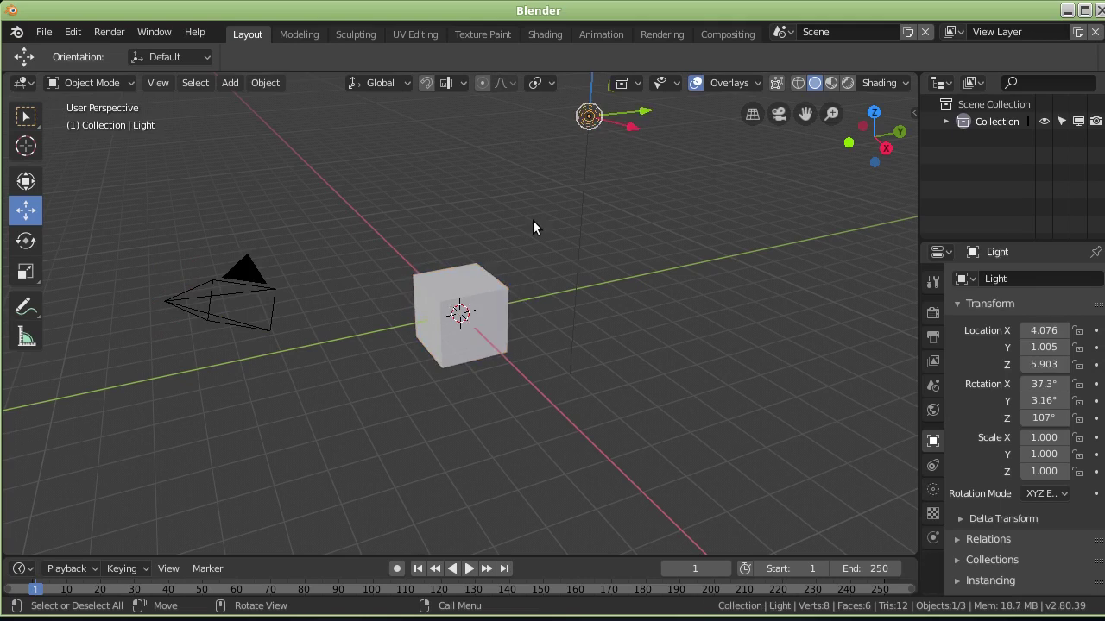
pyautogui.click(501, 285)
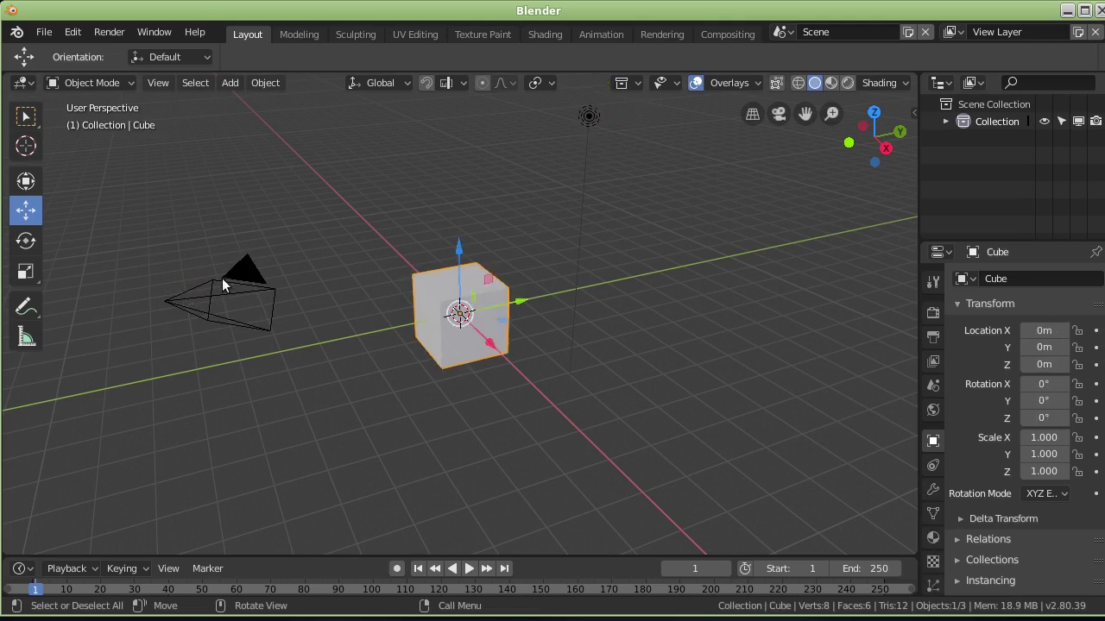
pyautogui.click(248, 262)
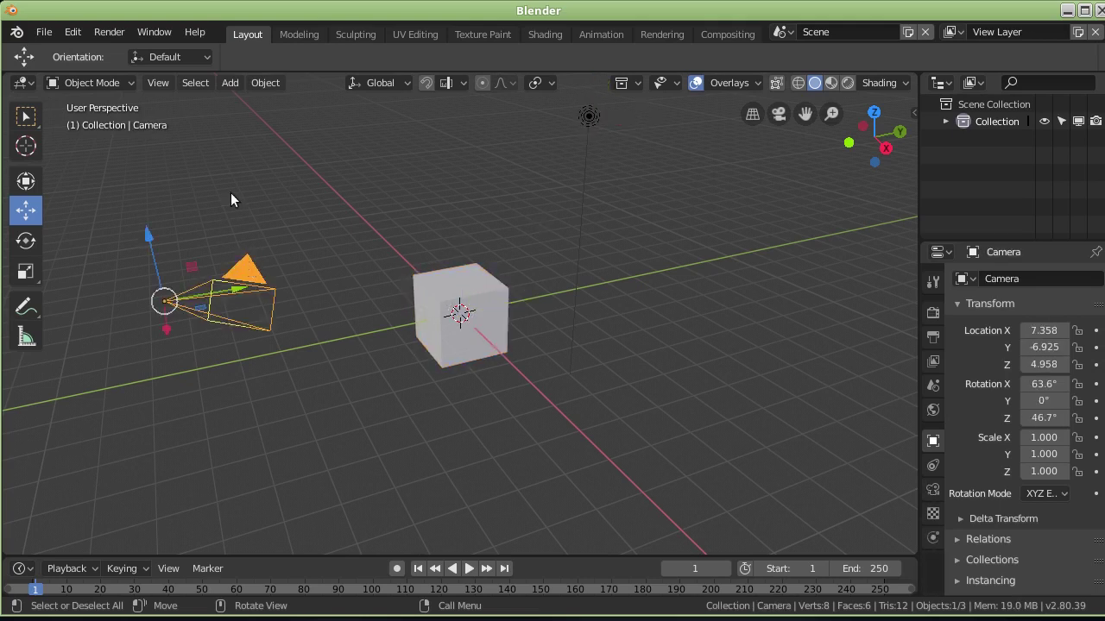
pyautogui.click(41, 32)
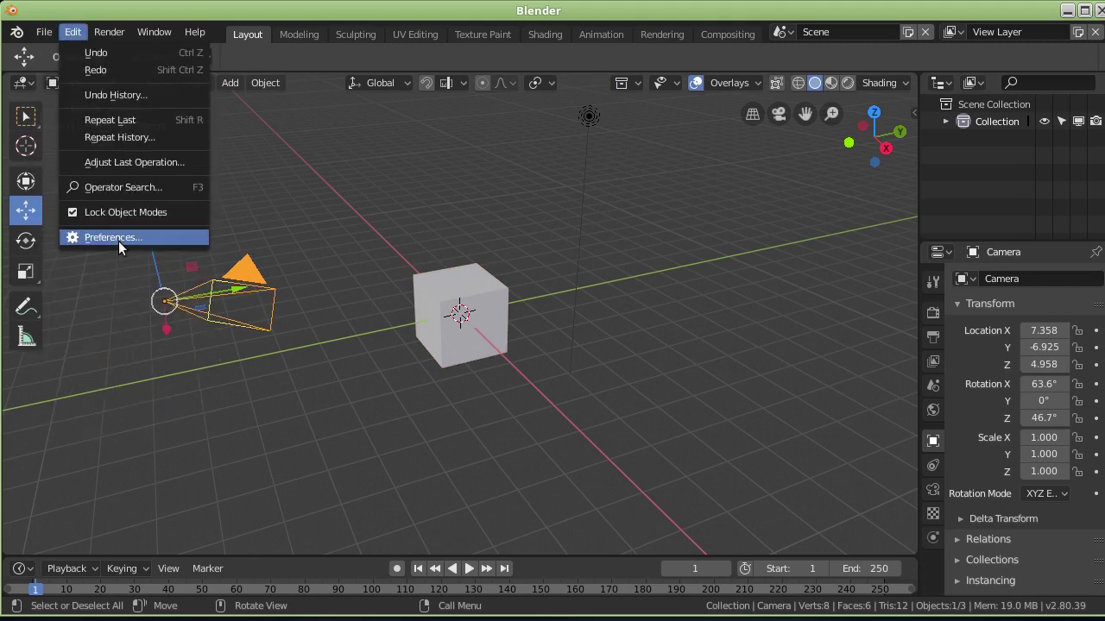
pyautogui.click(118, 240)
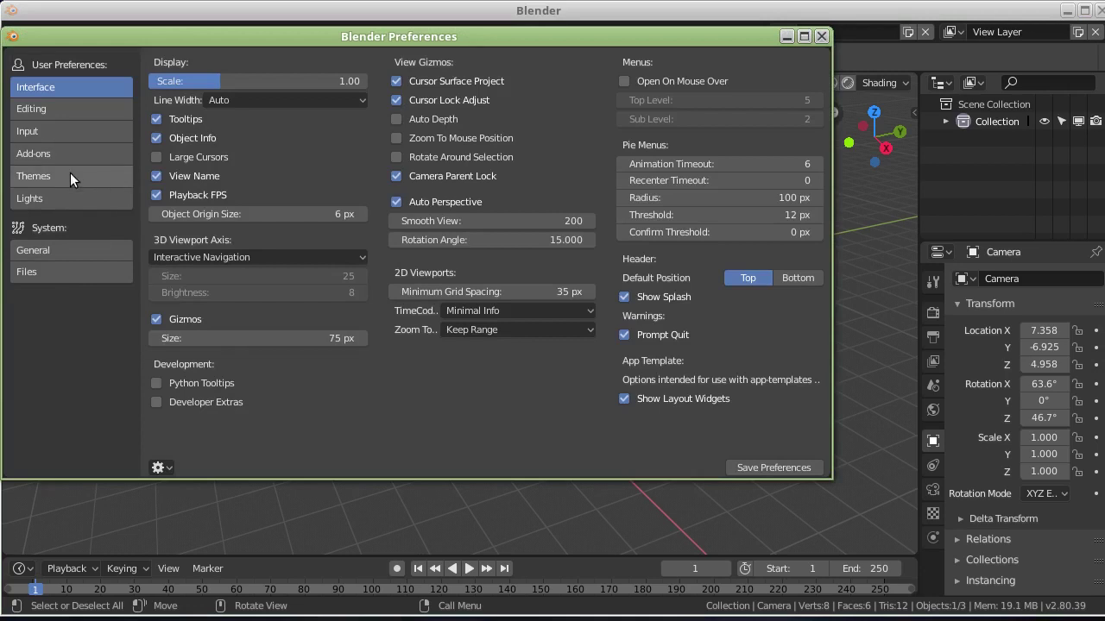
pyautogui.click(43, 137)
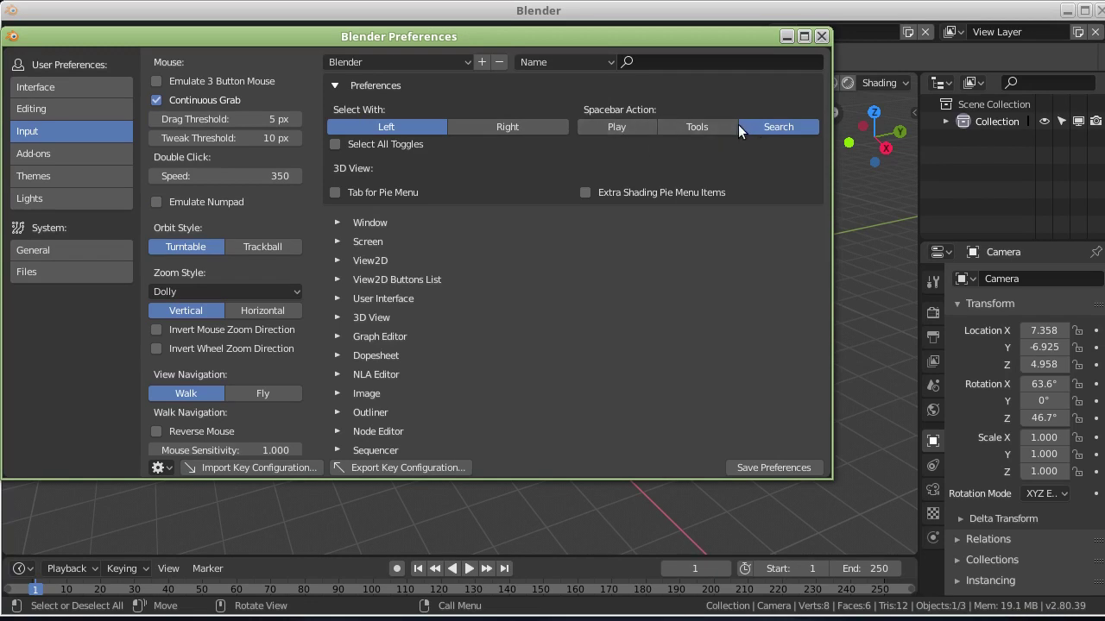
pyautogui.click(626, 125)
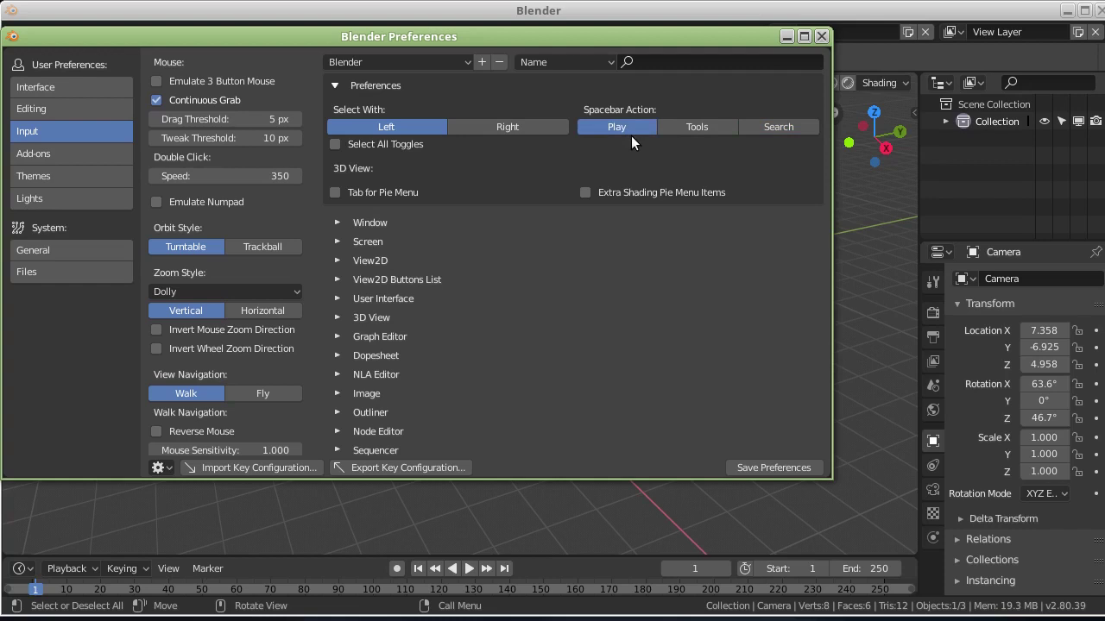
pyautogui.click(686, 128)
pyautogui.click(766, 130)
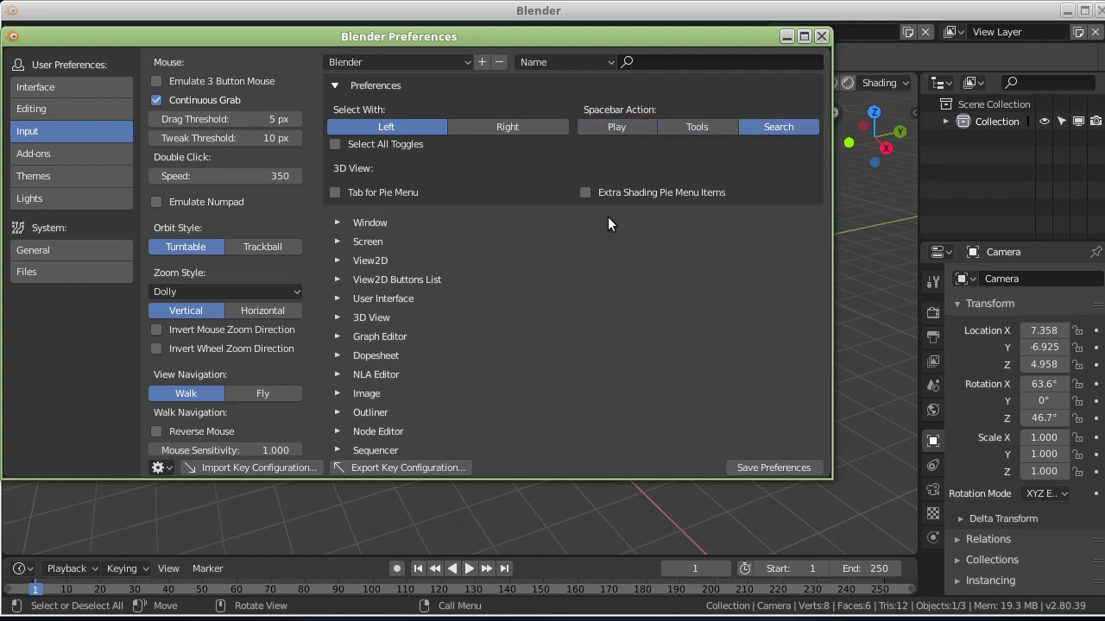
pyautogui.click(606, 132)
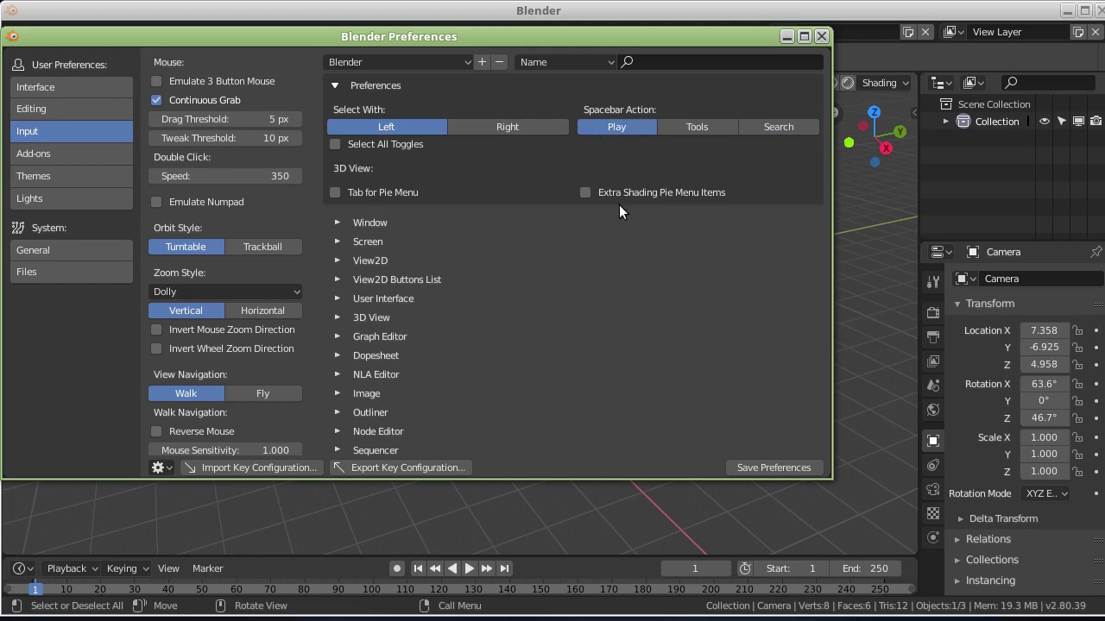
pyautogui.click(679, 134)
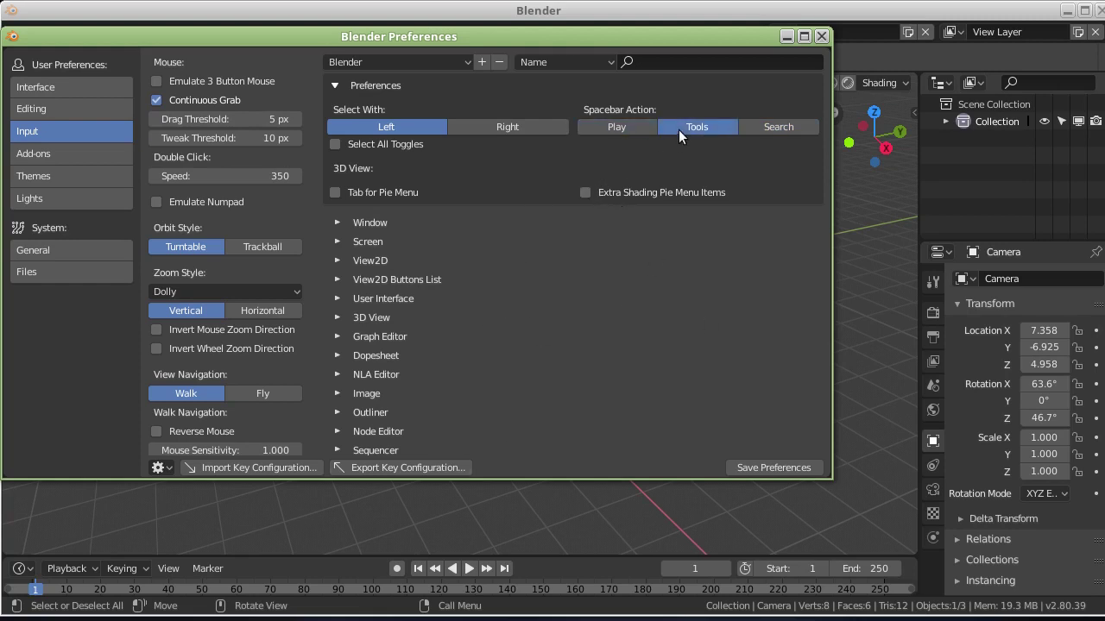
pyautogui.click(773, 127)
pyautogui.click(820, 37)
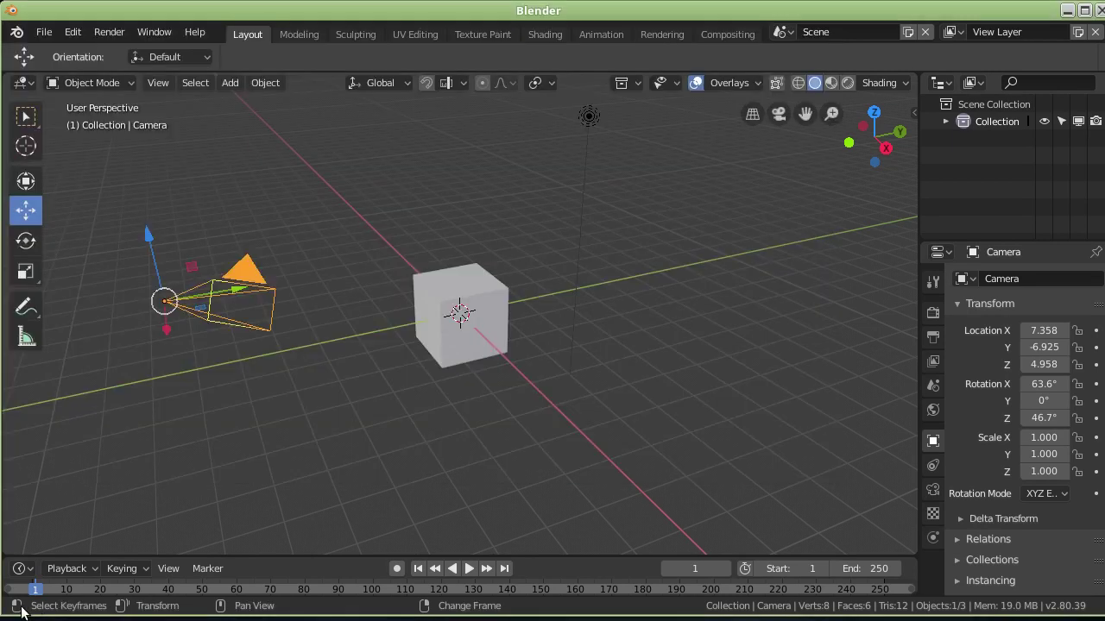
pyautogui.hotkey('ctrl', 'z')
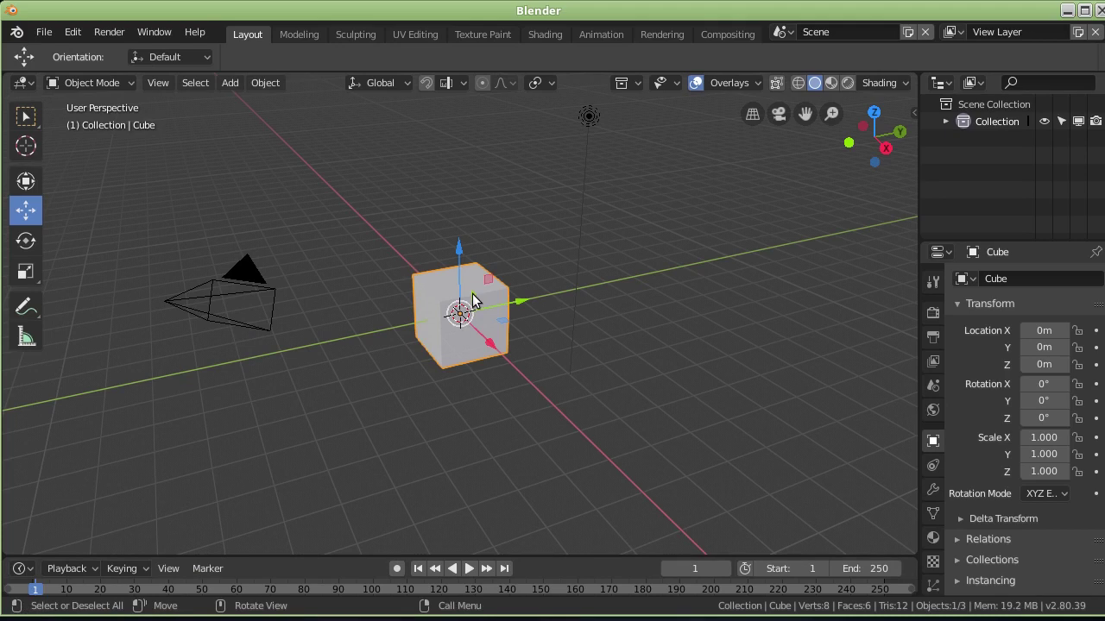
pyautogui.click(250, 298)
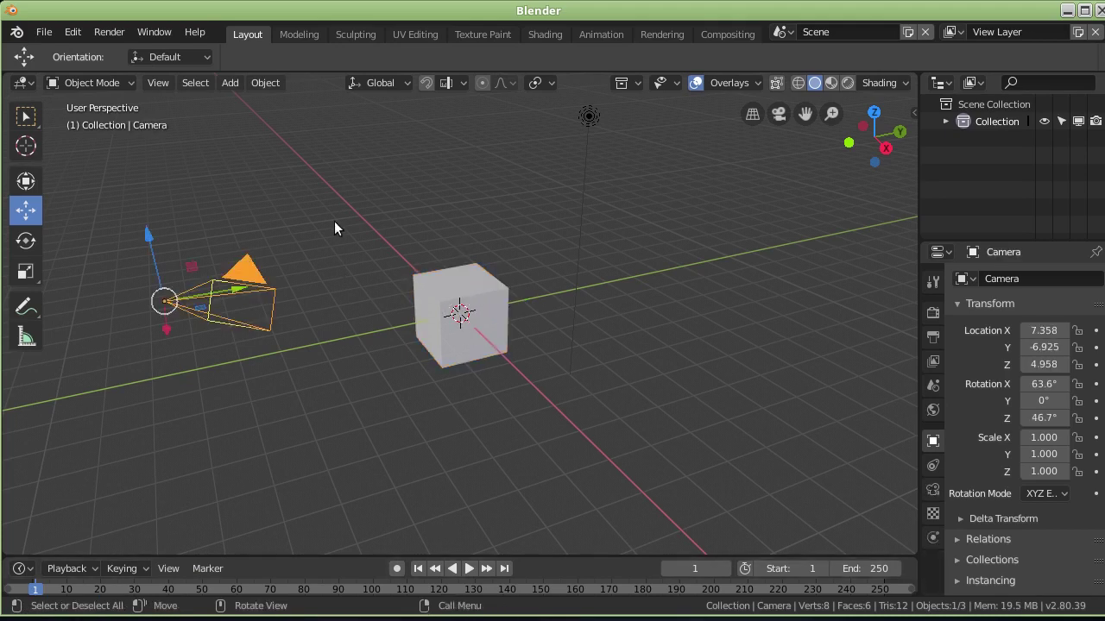
pyautogui.click(420, 281)
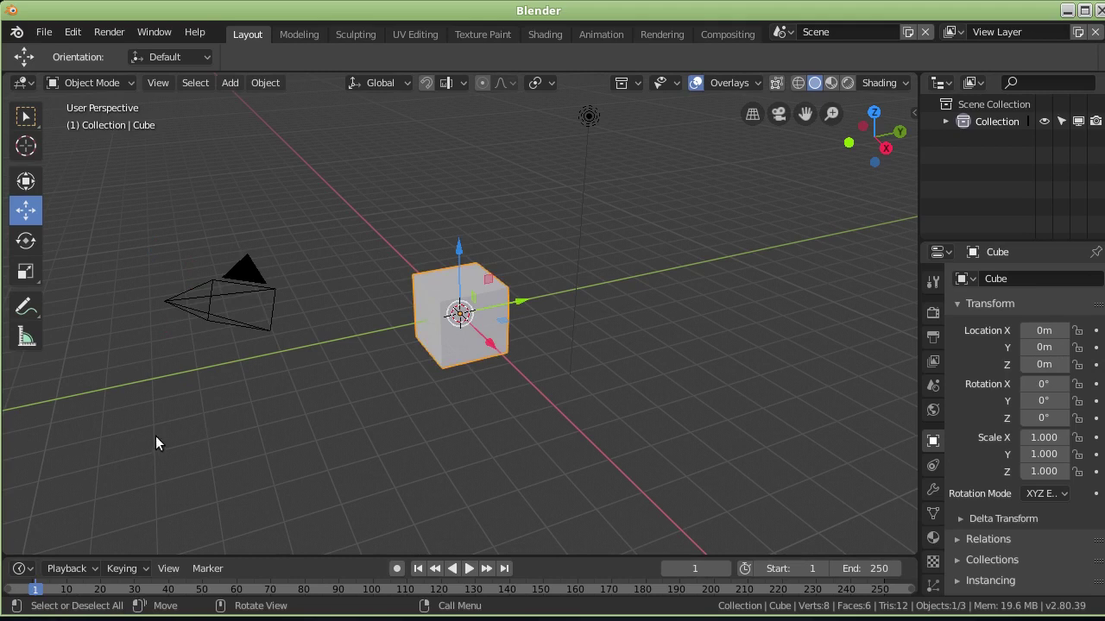
pyautogui.click(243, 273)
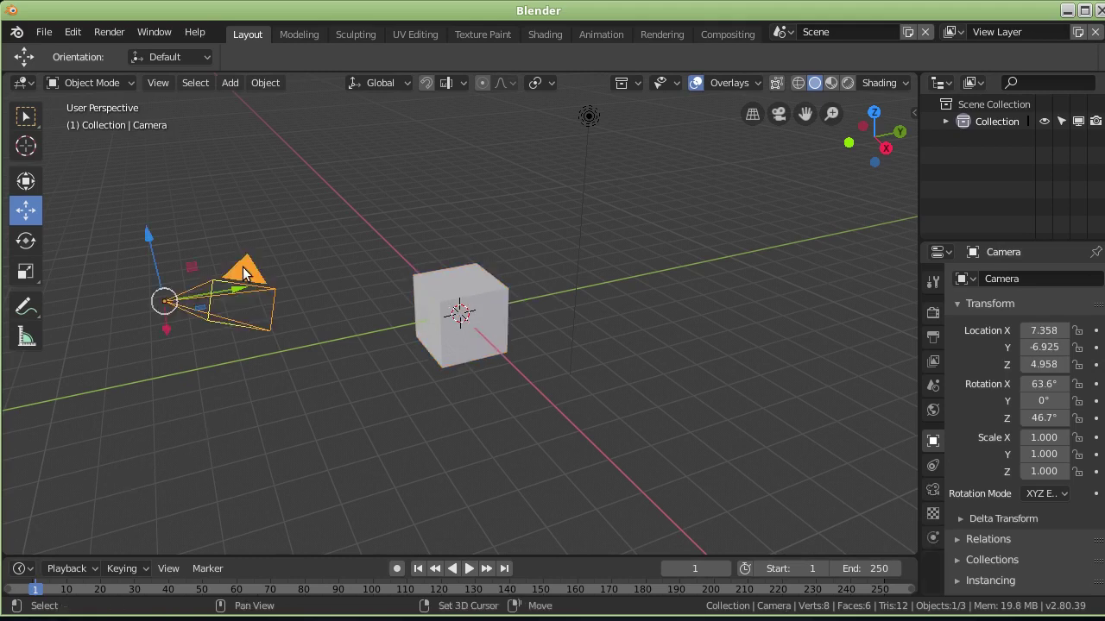
pyautogui.keyDown('shift'); pyautogui.click(243, 273); pyautogui.keyUp('shift')
pyautogui.keyDown('shift'); pyautogui.click(456, 311); pyautogui.keyUp('shift')
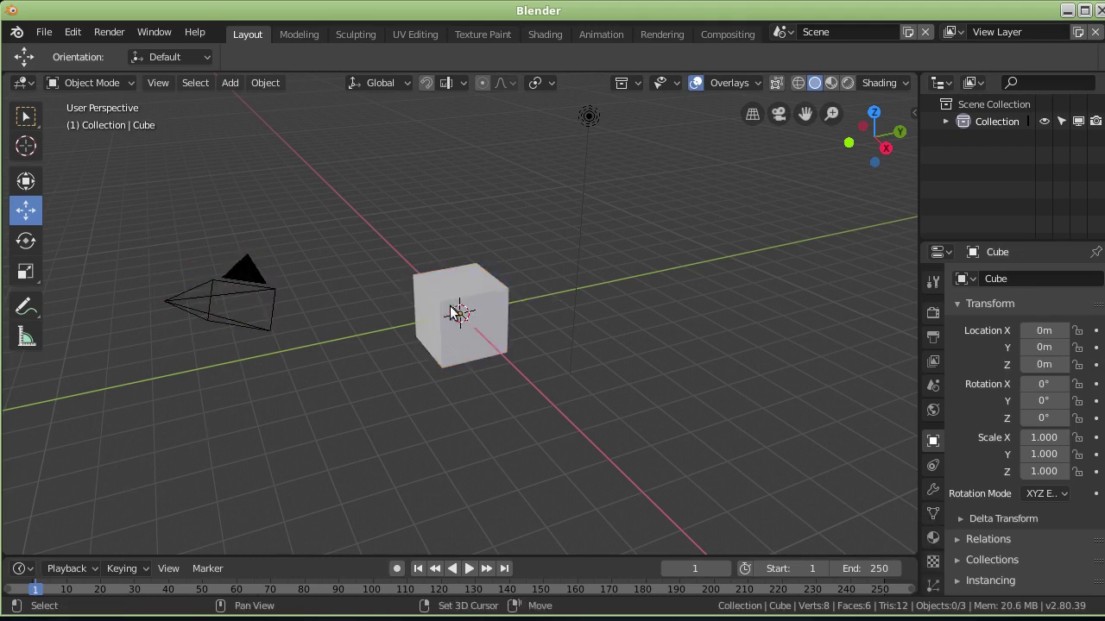
pyautogui.click(434, 296)
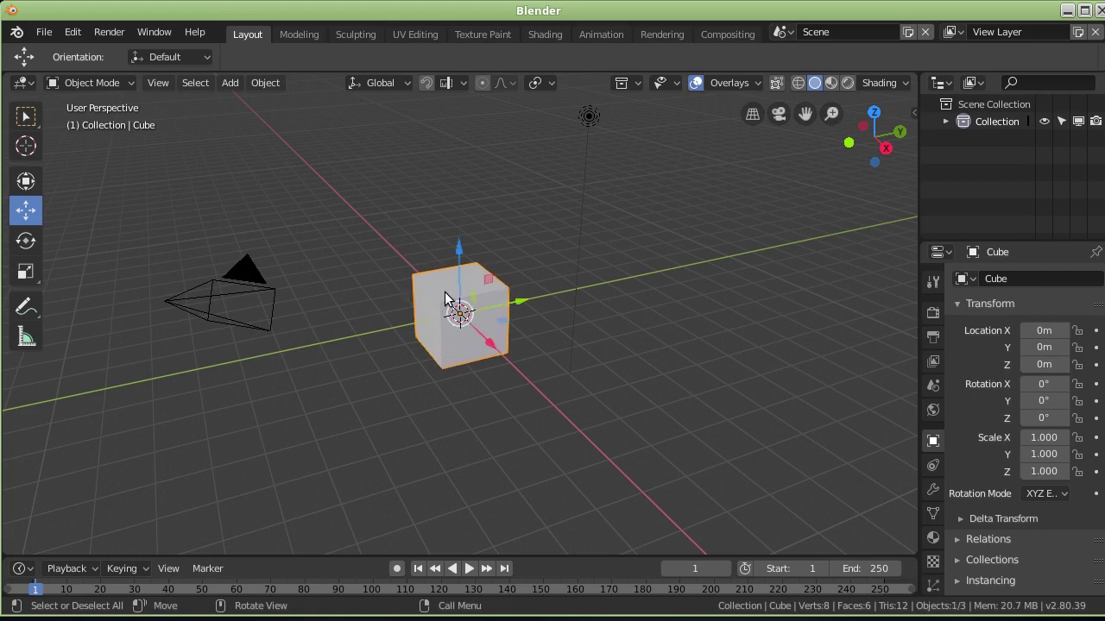
pyautogui.press('shift')
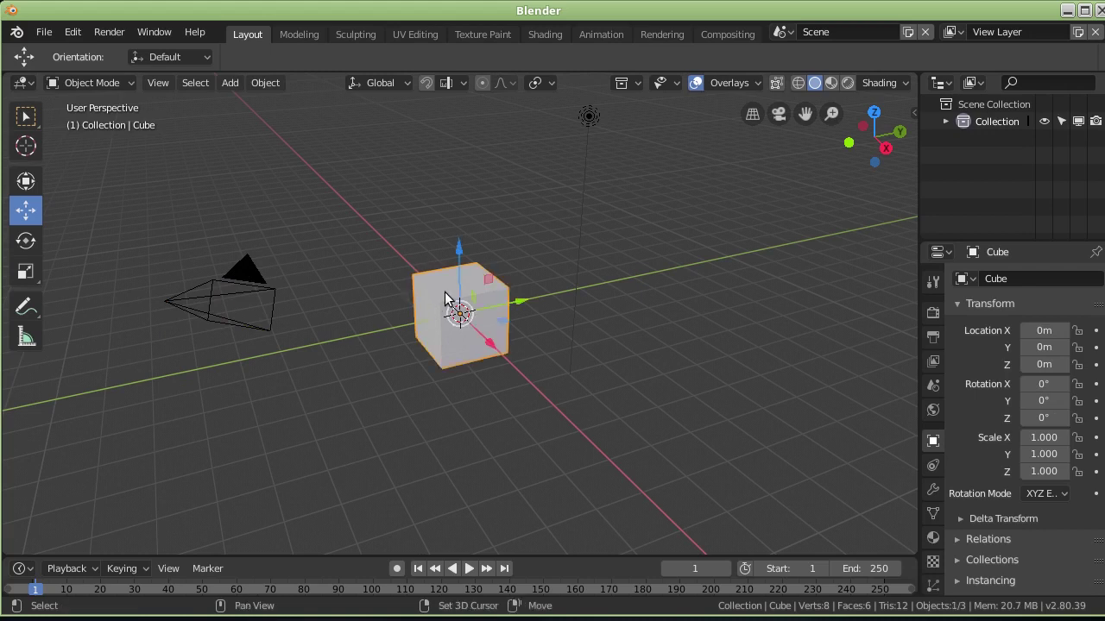
pyautogui.keyDown('shift'); pyautogui.click(445, 297); pyautogui.keyUp('shift')
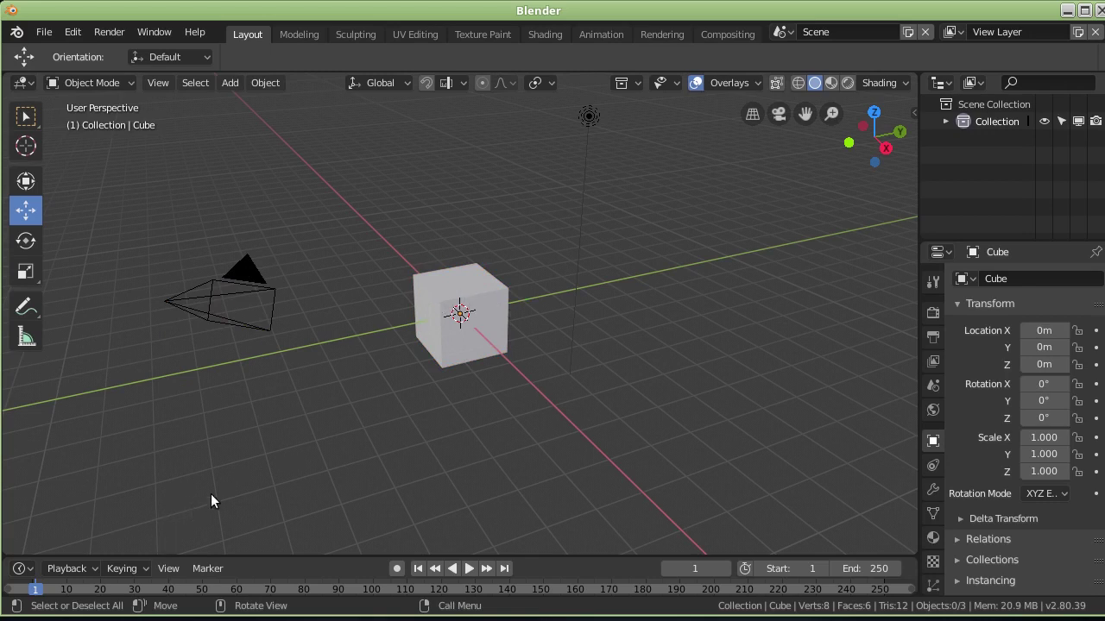
pyautogui.click(454, 297)
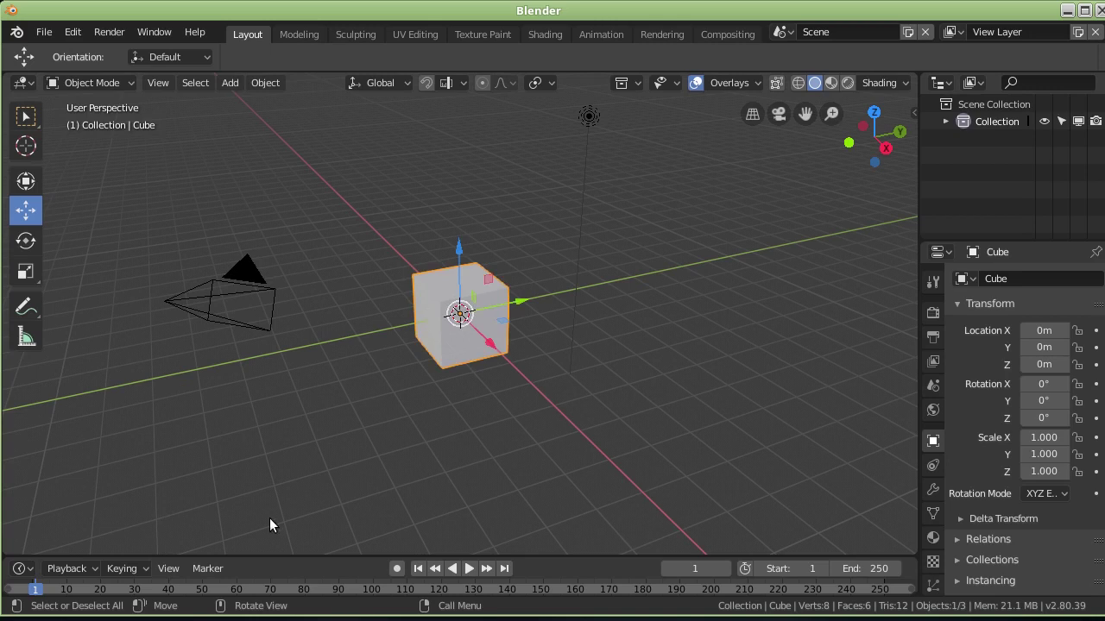
pyautogui.press('g')
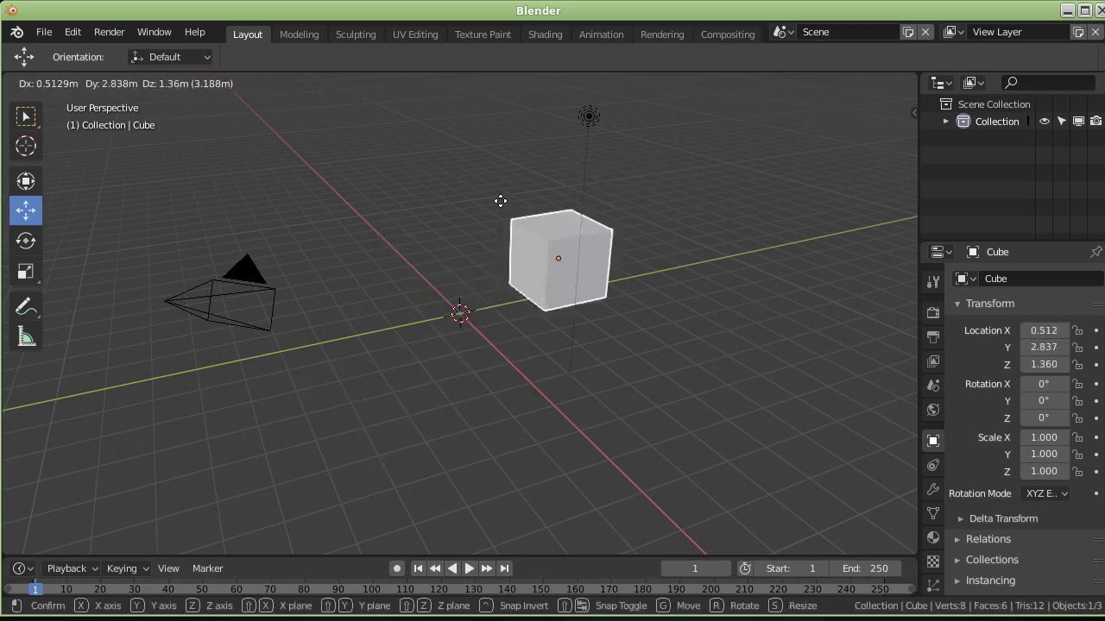
pyautogui.click(463, 316)
pyautogui.hotkey('ctrl', 'z')
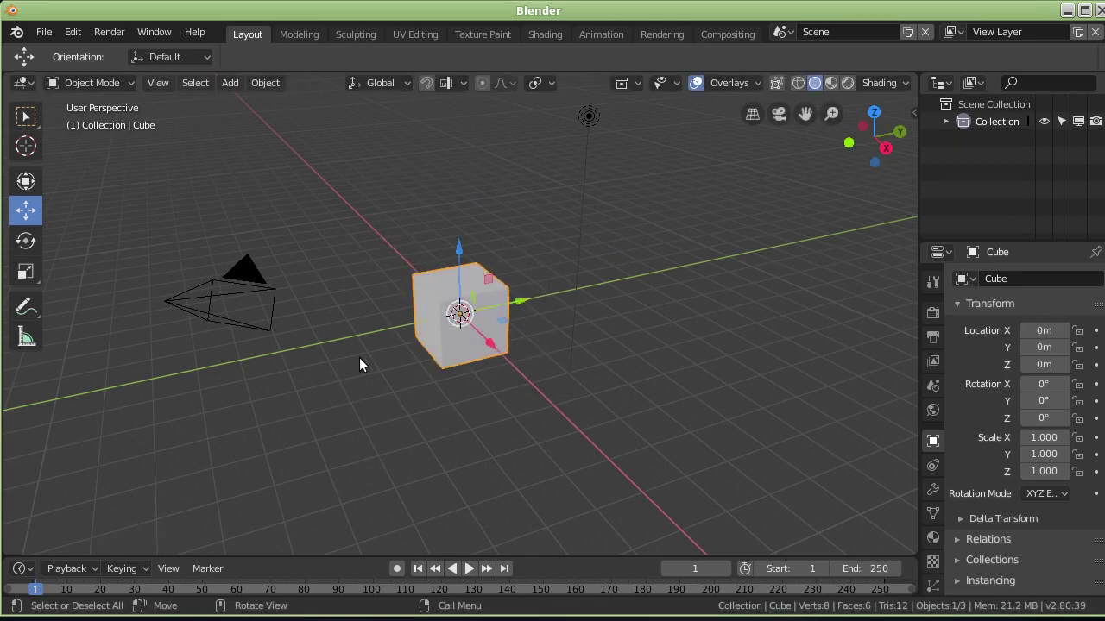
pyautogui.moveTo(393, 320)
pyautogui.mouseDown(button='middle')
pyautogui.moveTo(216, 318)
pyautogui.moveTo(332, 332)
pyautogui.mouseUp(button='middle')
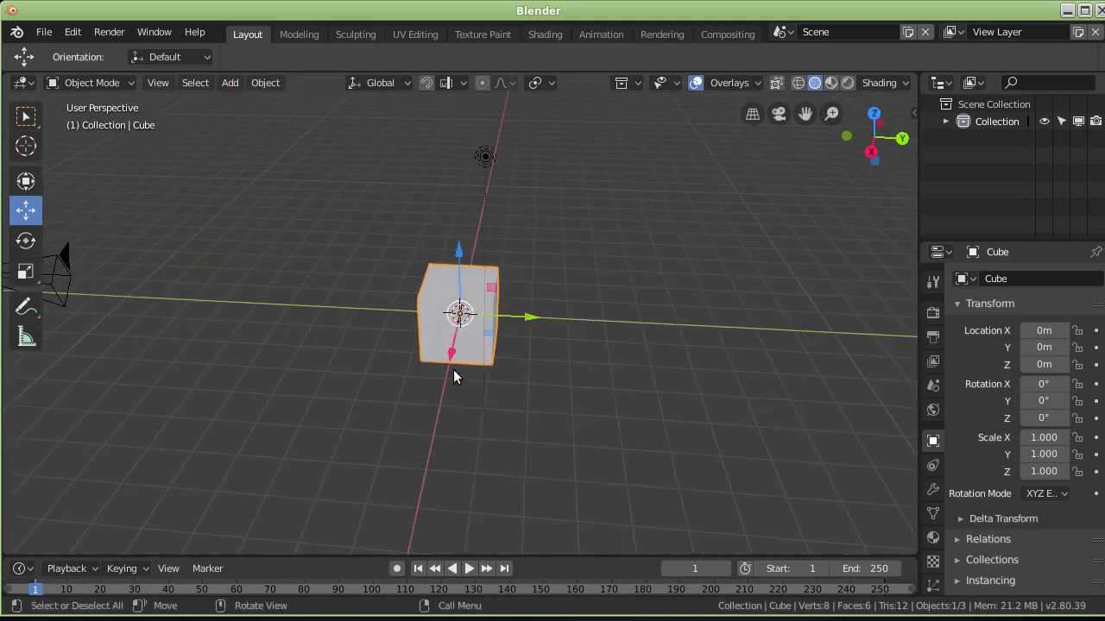
pyautogui.rightClick(459, 337)
pyautogui.click(562, 454)
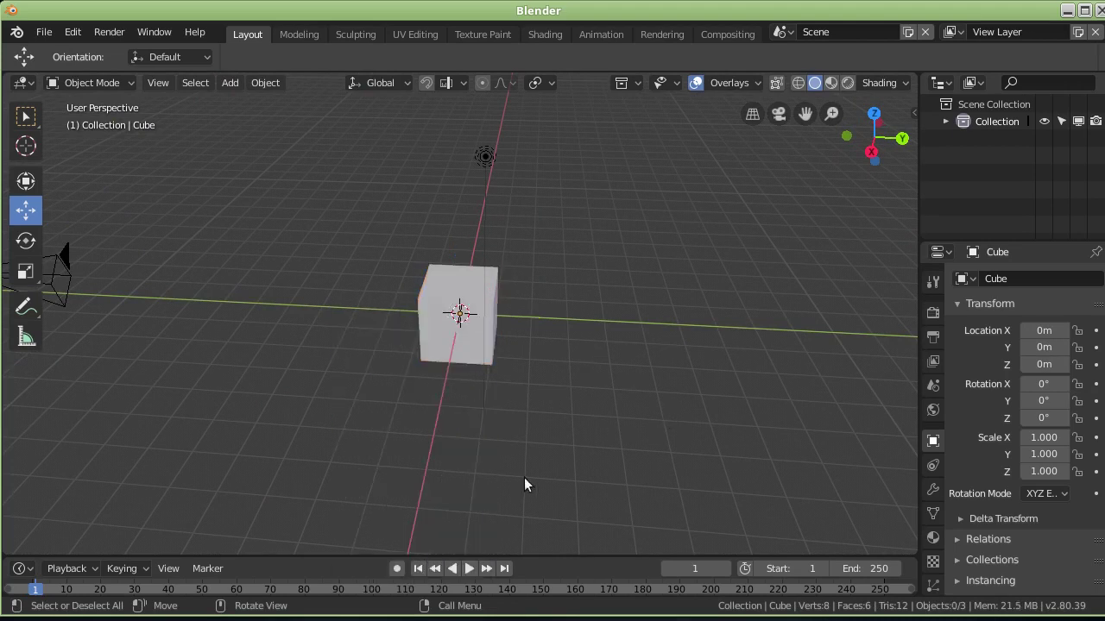
pyautogui.moveTo(480, 268)
pyautogui.mouseDown(button='middle')
pyautogui.moveTo(409, 308)
pyautogui.moveTo(355, 309)
pyautogui.mouseUp(button='middle')
pyautogui.moveTo(287, 313); pyautogui.dragTo(339, 317, button='middle')
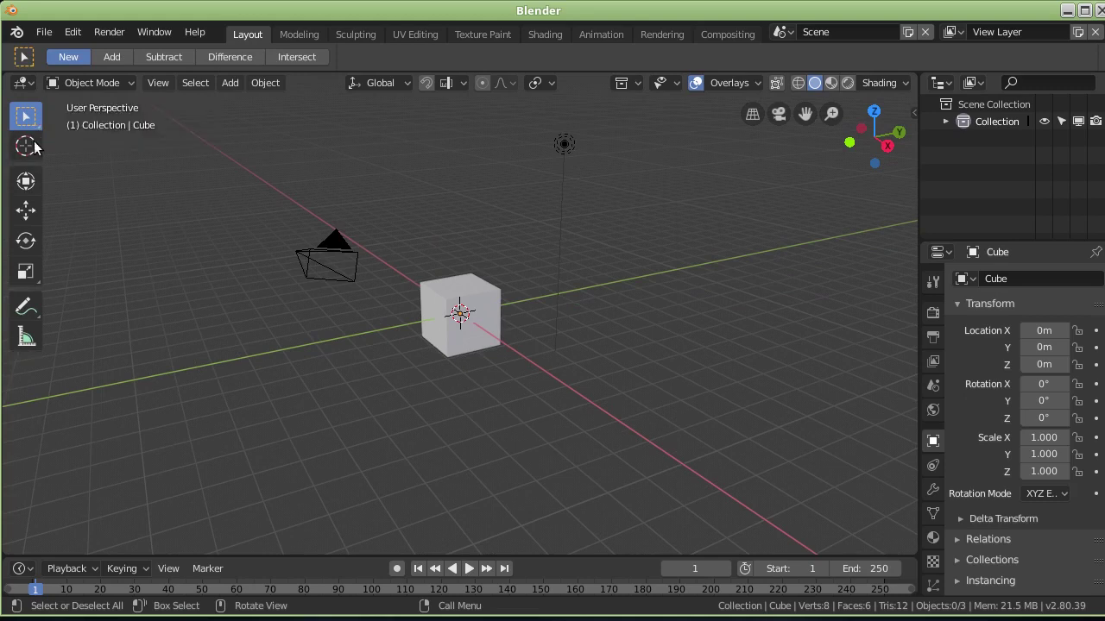
pyautogui.click(95, 82)
pyautogui.click(77, 81)
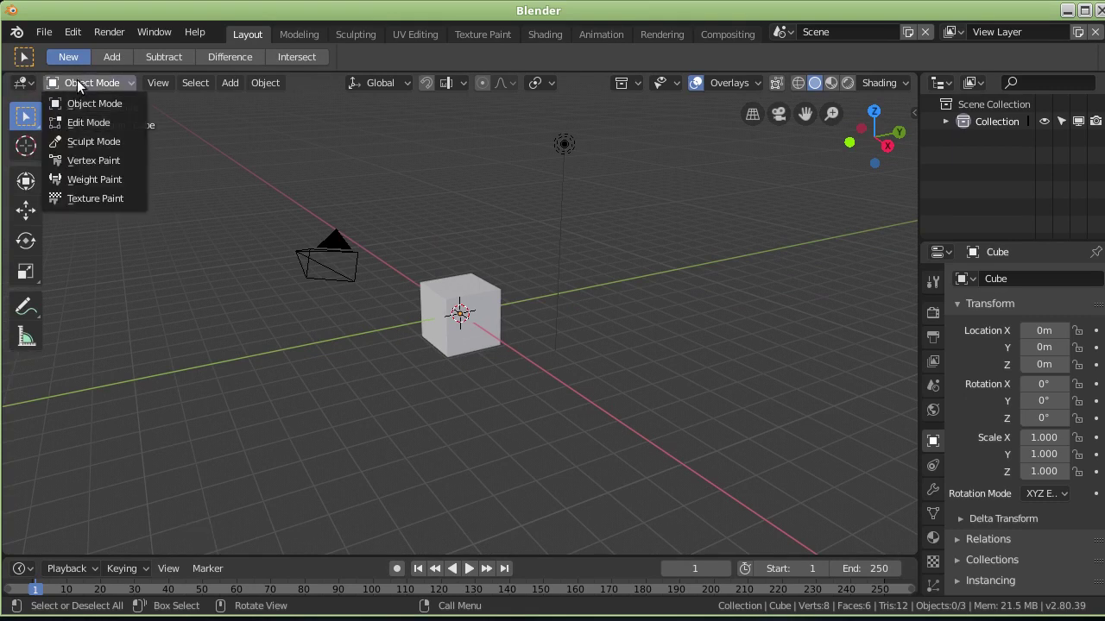
pyautogui.click(110, 130)
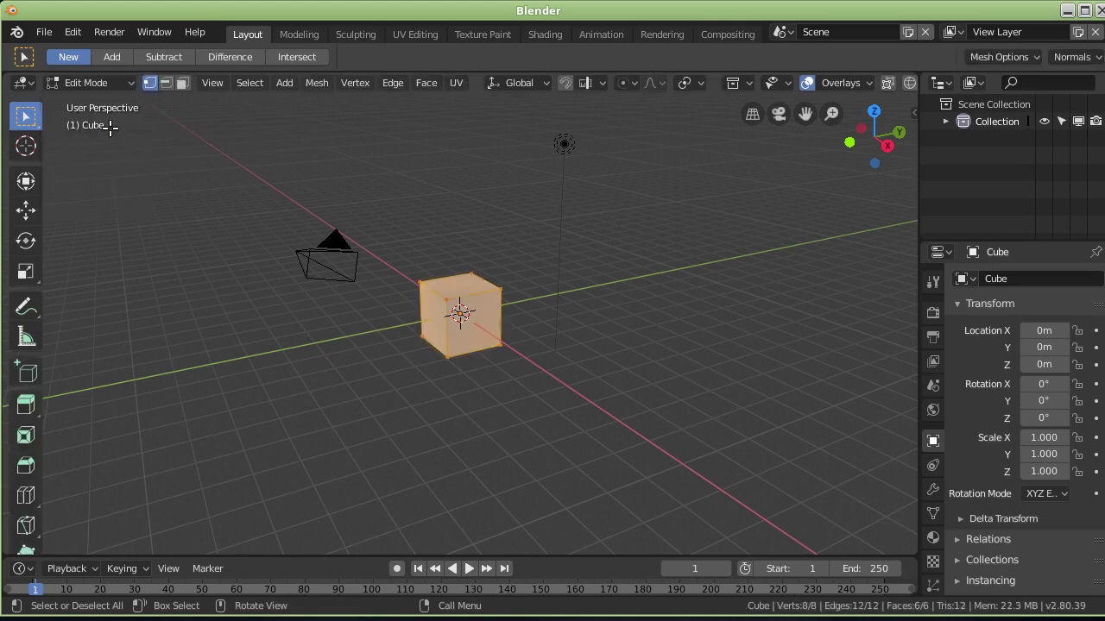
pyautogui.press('Tab')
pyautogui.press('Tab')
pyautogui.press('Tab')
pyautogui.click(130, 80)
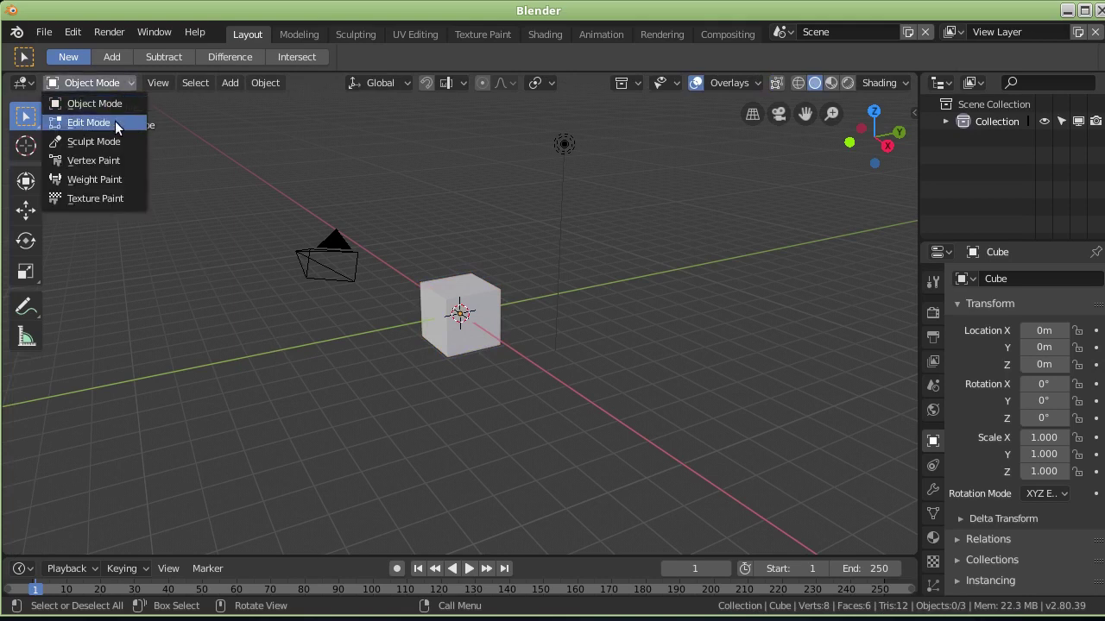
pyautogui.click(132, 89)
pyautogui.press('Tab')
pyautogui.press('Tab')
pyautogui.press('Tab')
pyautogui.press('Tab')
pyautogui.press('Tab')
pyautogui.press('Tab')
pyautogui.press('Tab')
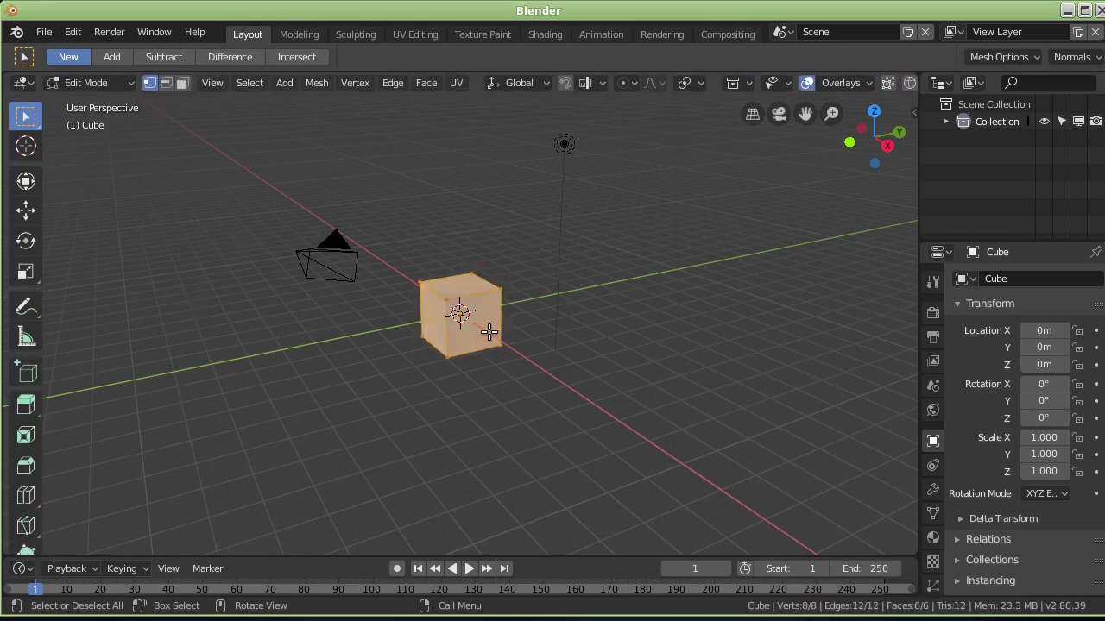
pyautogui.press('Tab')
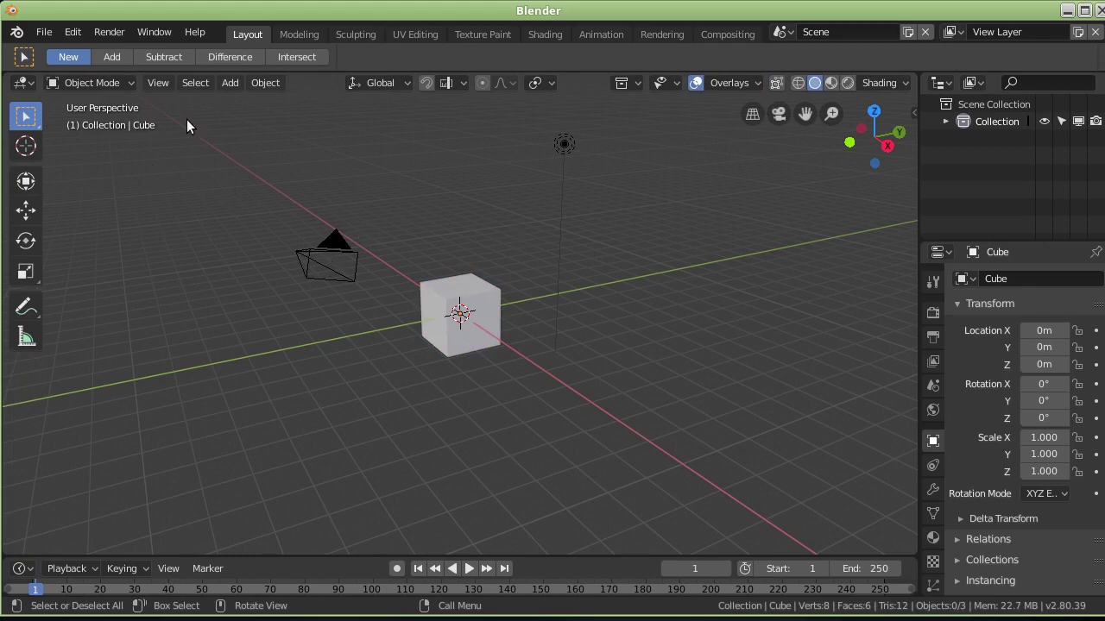
pyautogui.press('Tab')
pyautogui.press('Tab')
pyautogui.click(22, 82)
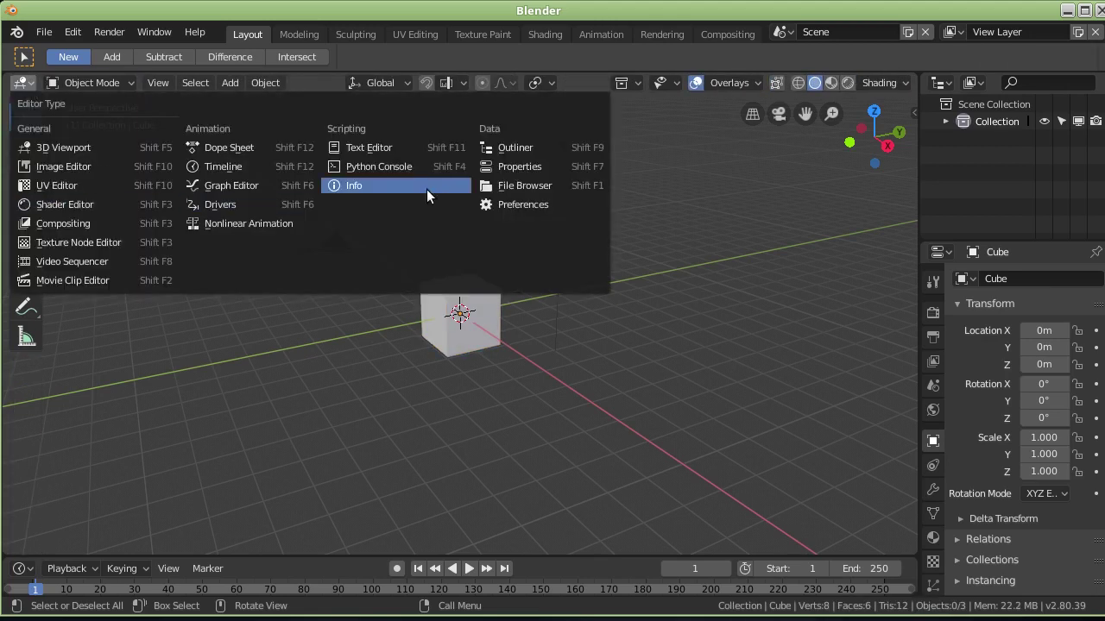
pyautogui.press('Escape')
pyautogui.click(126, 83)
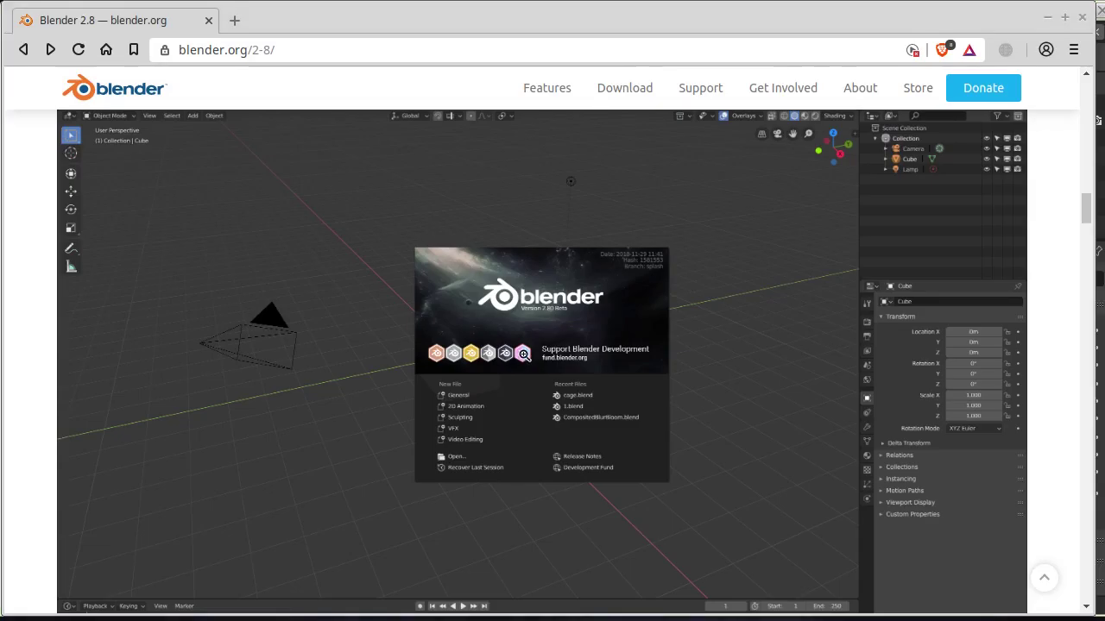
pyautogui.scroll(-5, 517, 337)
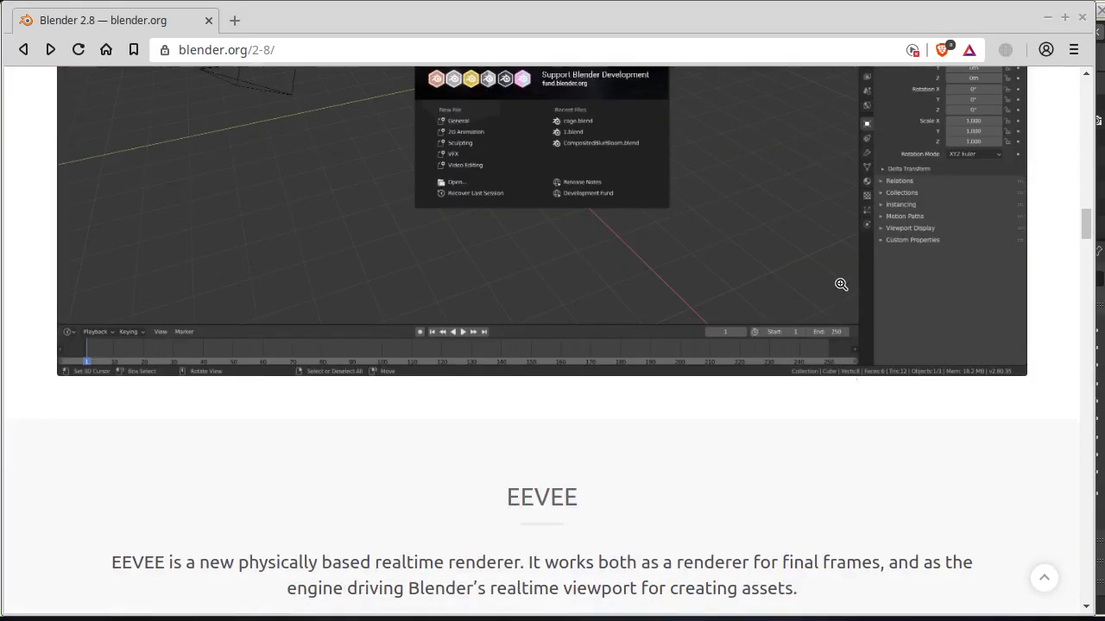
pyautogui.scroll(2, 842, 294)
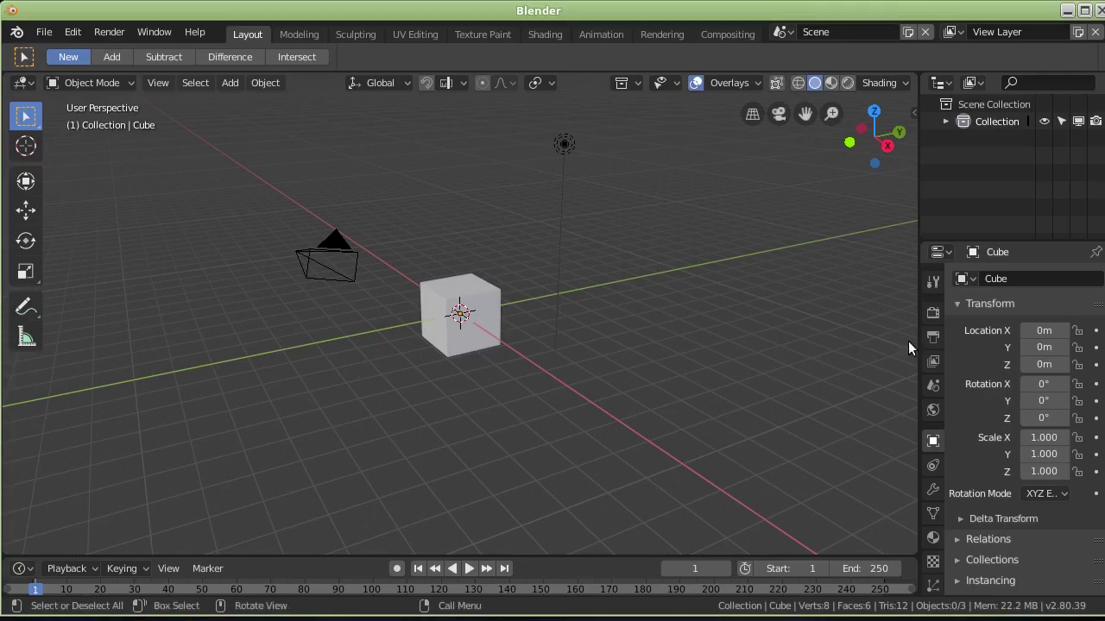
# - Show the Tool tab's active tool settings in Properties after glancing at the Output settings
pyautogui.click(930, 288)
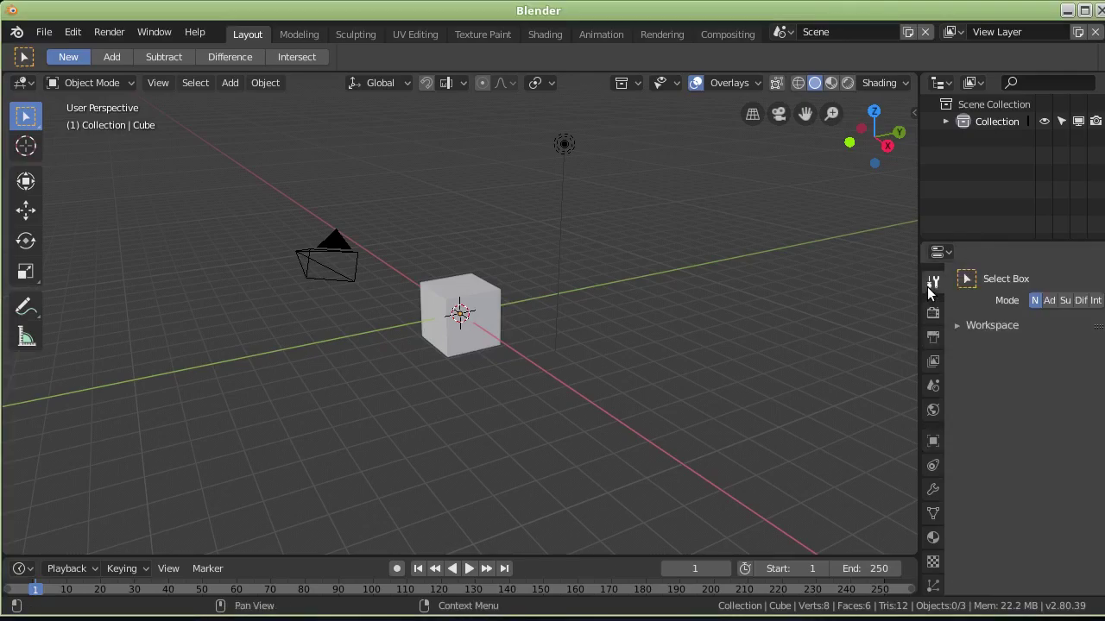
pyautogui.click(933, 337)
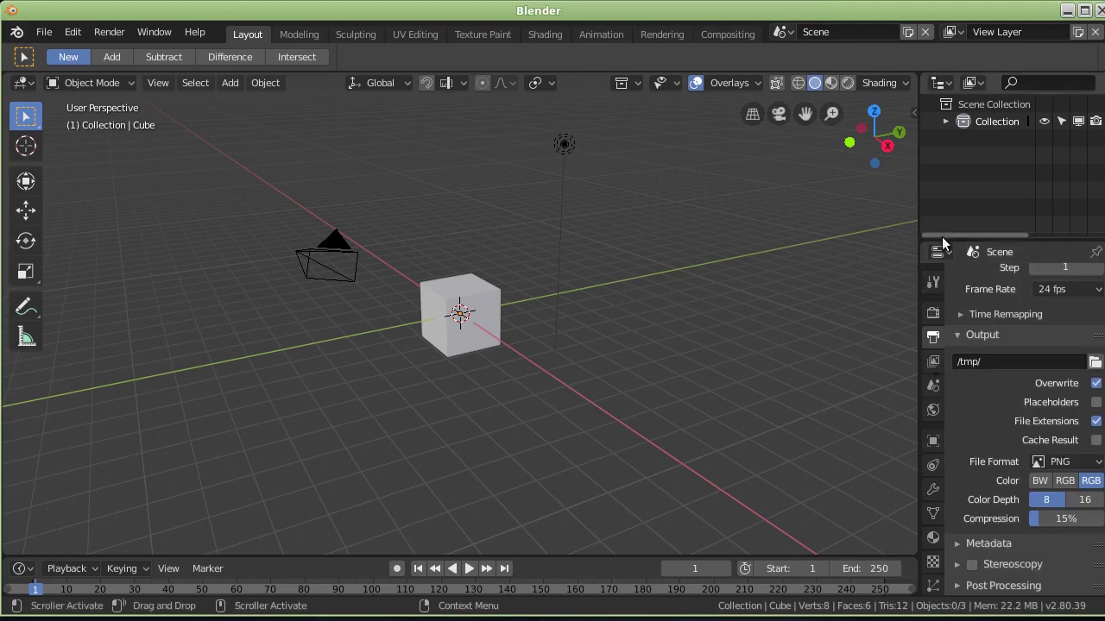
pyautogui.scroll(-1, 933, 358)
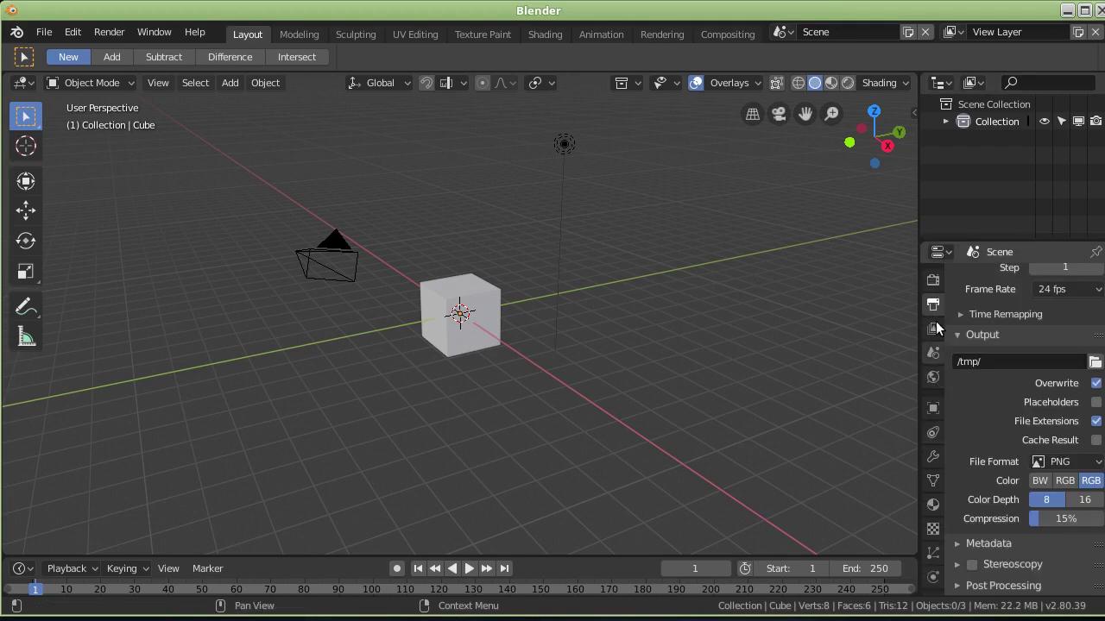
pyautogui.scroll(1, 933, 336)
pyautogui.click(933, 282)
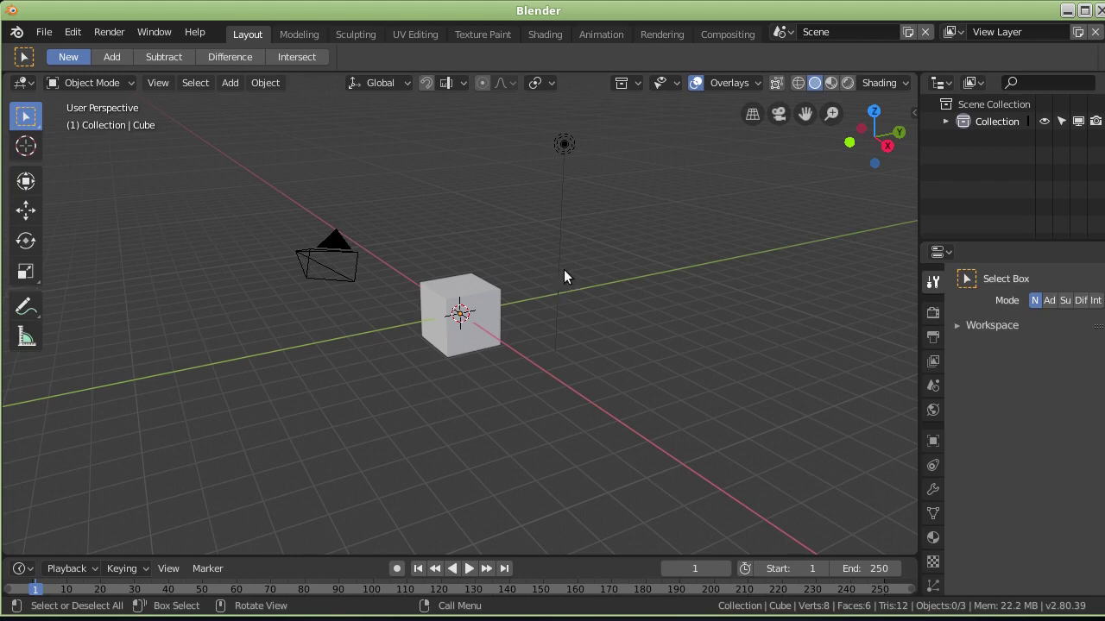
pyautogui.moveTo(550, 279)
pyautogui.mouseDown(button='middle')
pyautogui.moveTo(550, 311)
pyautogui.moveTo(498, 276)
pyautogui.mouseUp(button='middle')
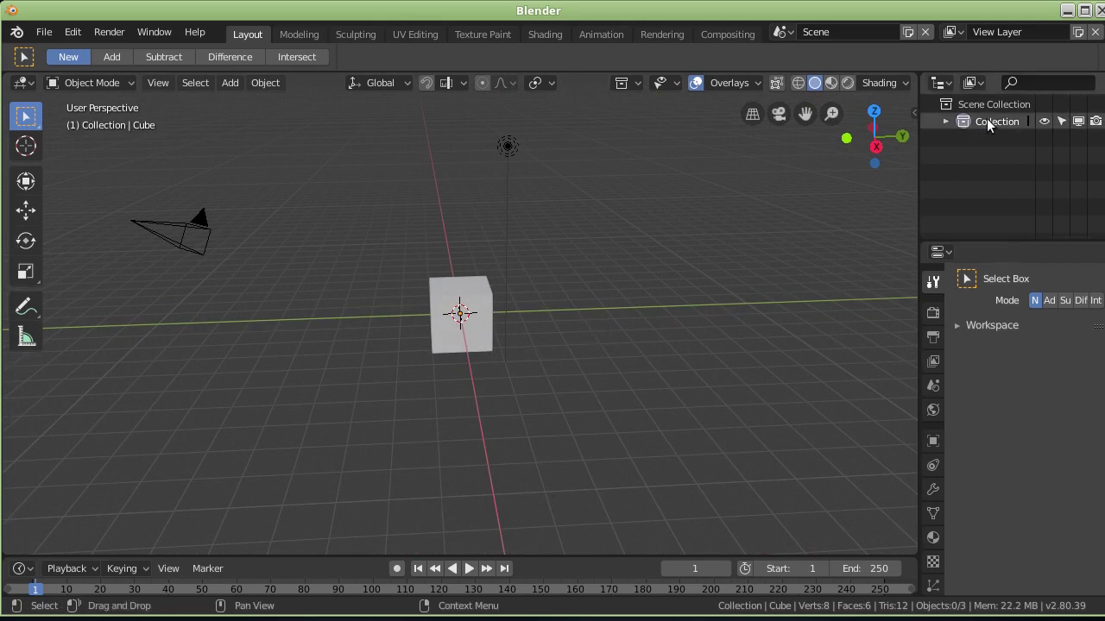
# - Add a new collection, rename it 5t45t5, and expand Collection to show Camera, Cube and Light
pyautogui.rightClick(961, 138)
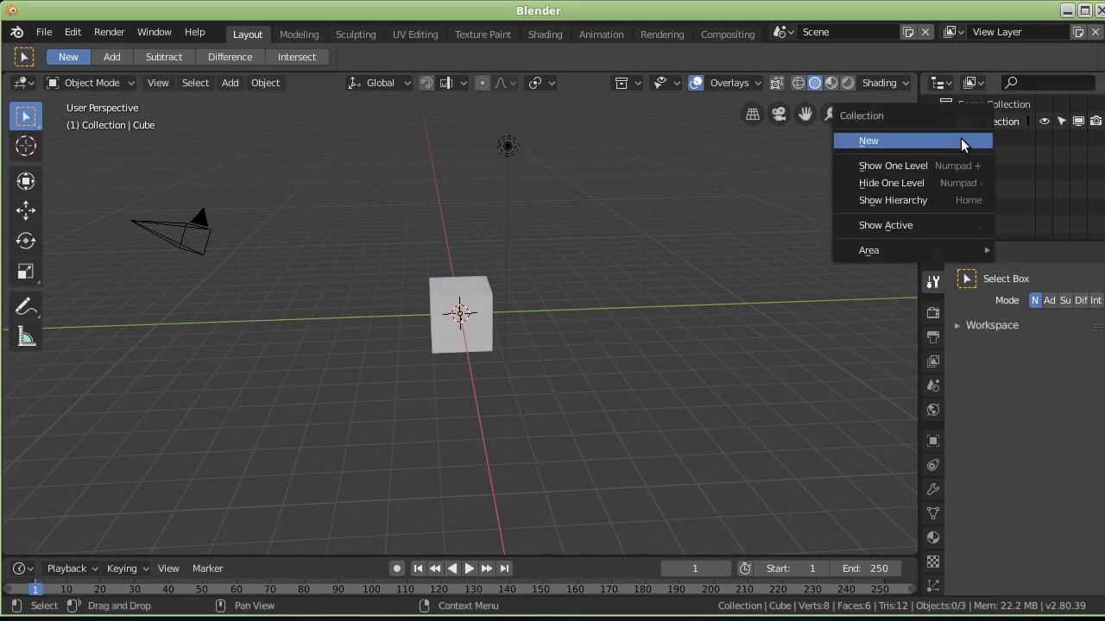
pyautogui.click(963, 144)
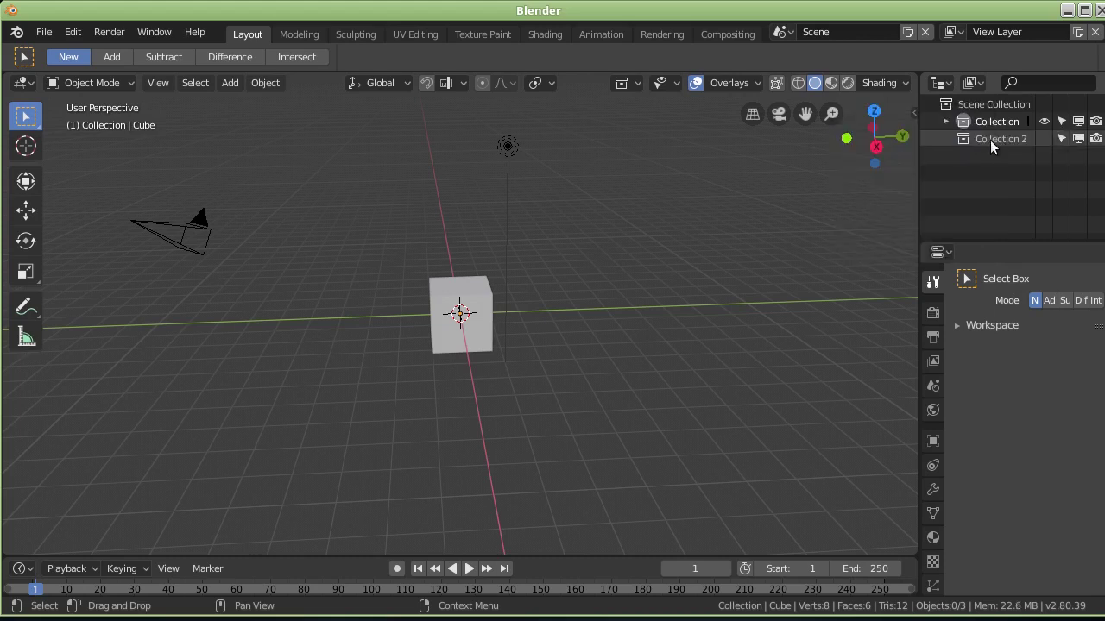
pyautogui.doubleClick(992, 141)
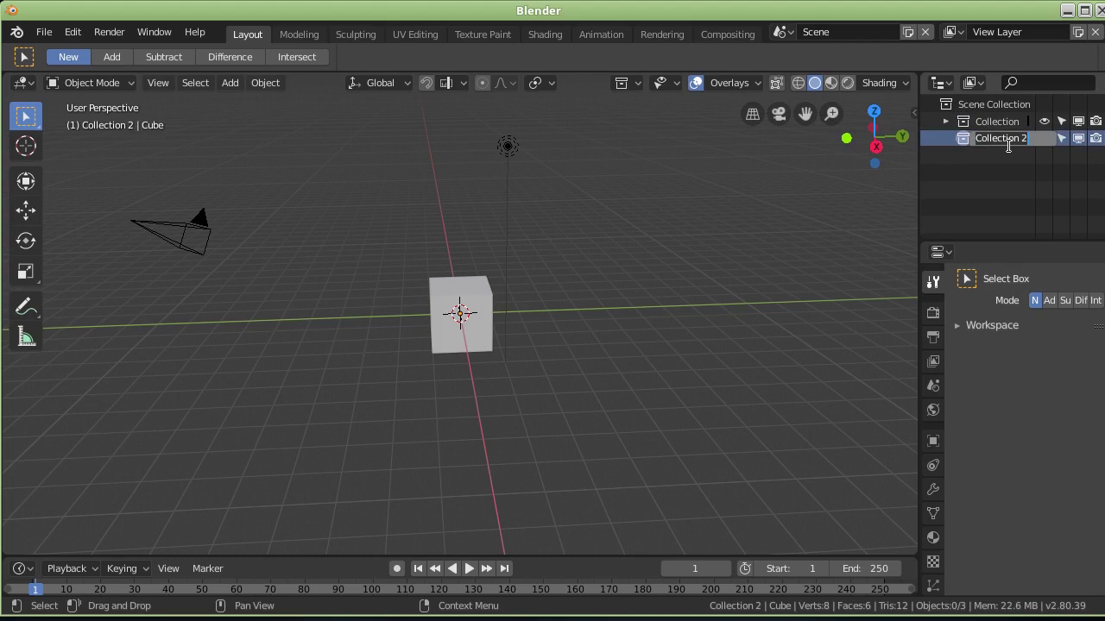
pyautogui.write('St')
pyautogui.press('Return')
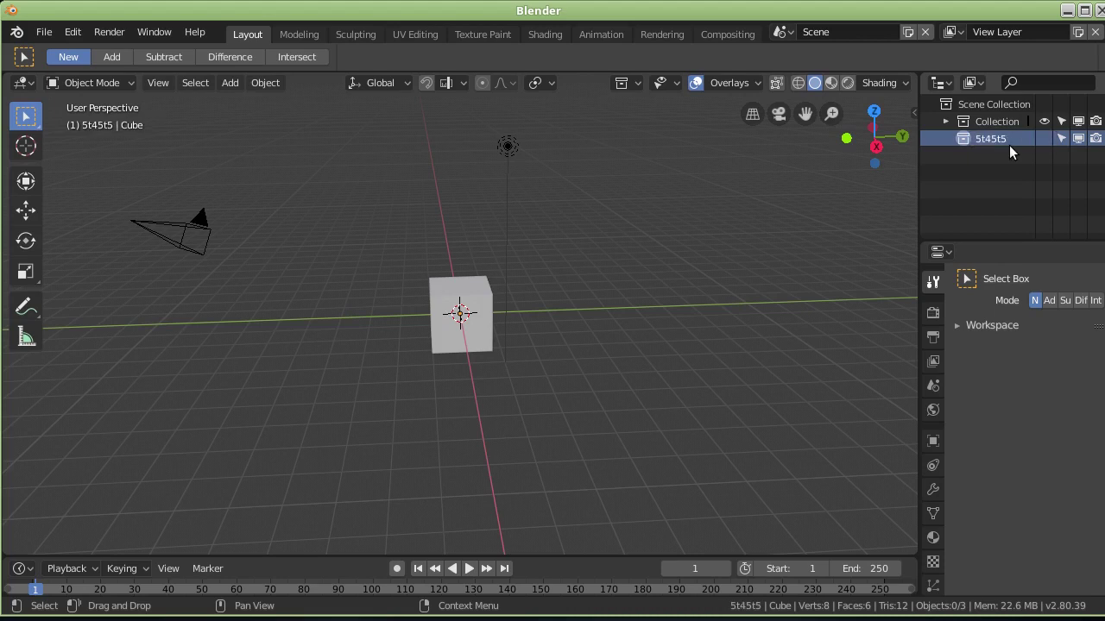
pyautogui.click(946, 121)
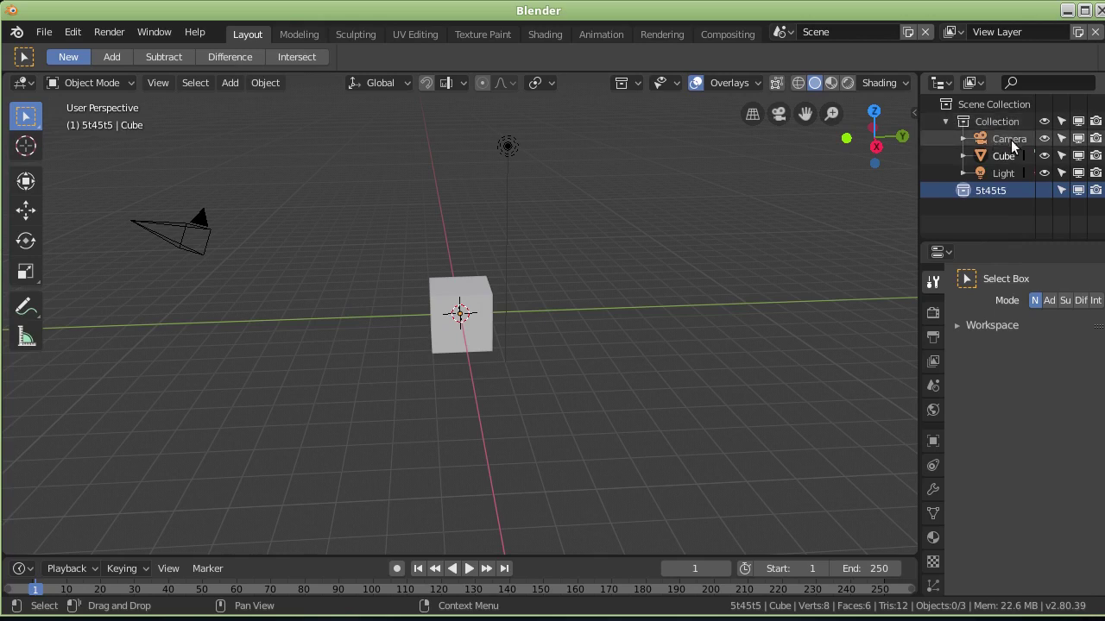
# - Move the Light object from Collection into the 5t45t5 collection
pyautogui.click(1003, 155)
pyautogui.click(1003, 173)
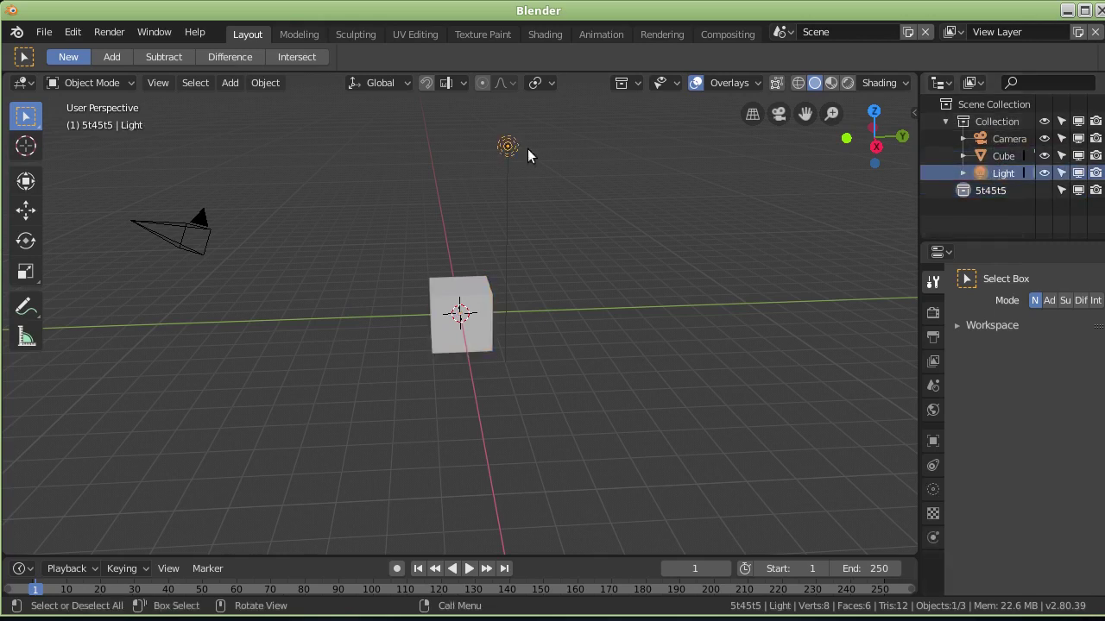
pyautogui.click(944, 122)
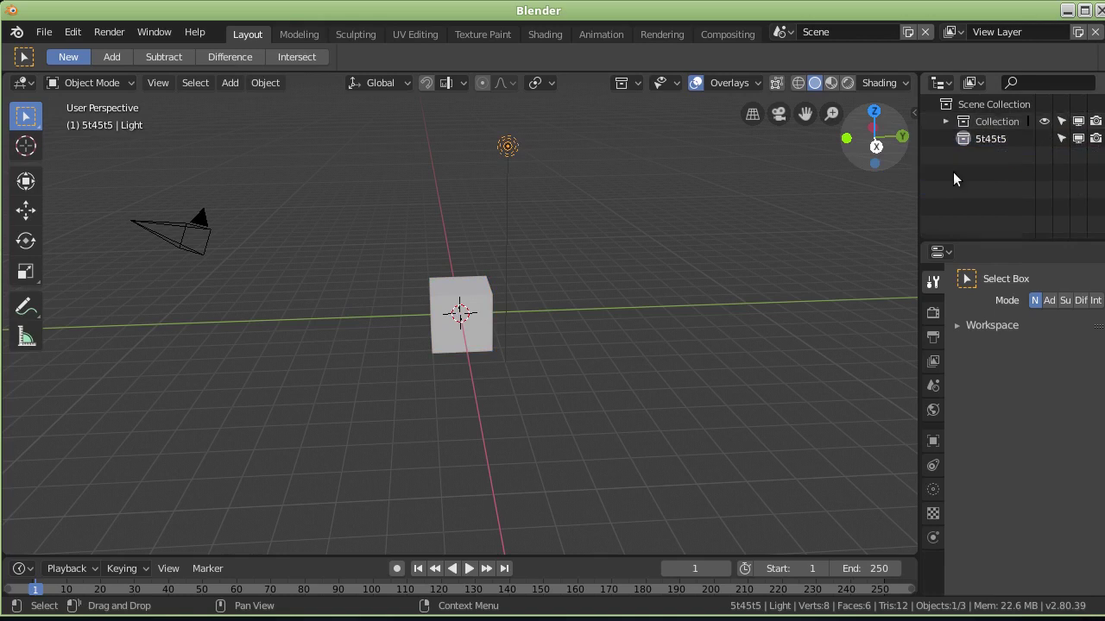
pyautogui.click(985, 140)
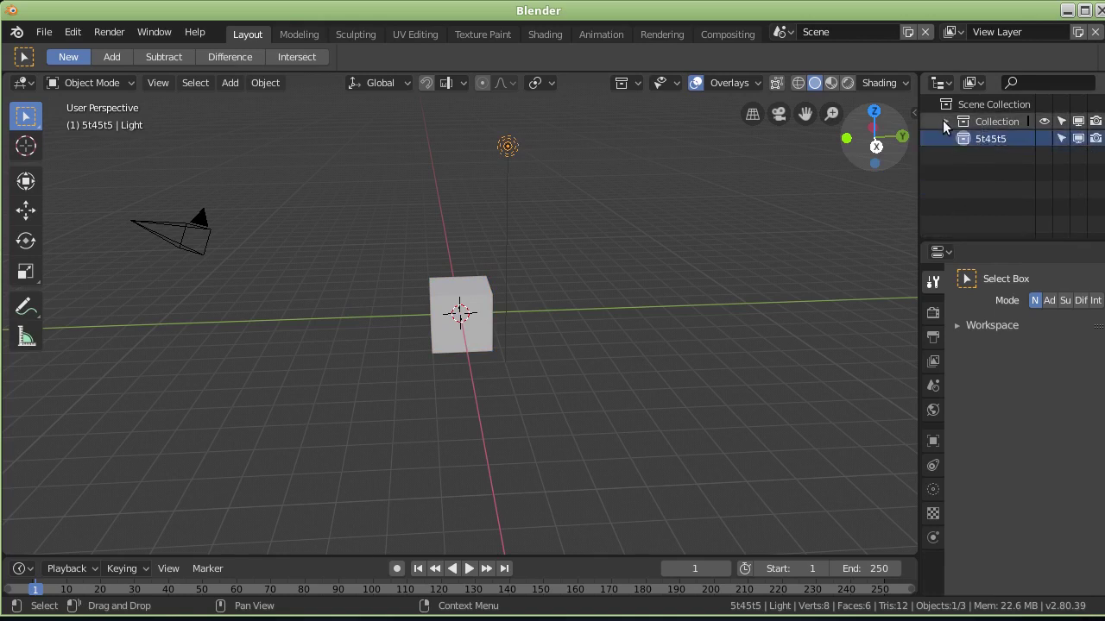
pyautogui.click(944, 122)
pyautogui.click(1000, 172)
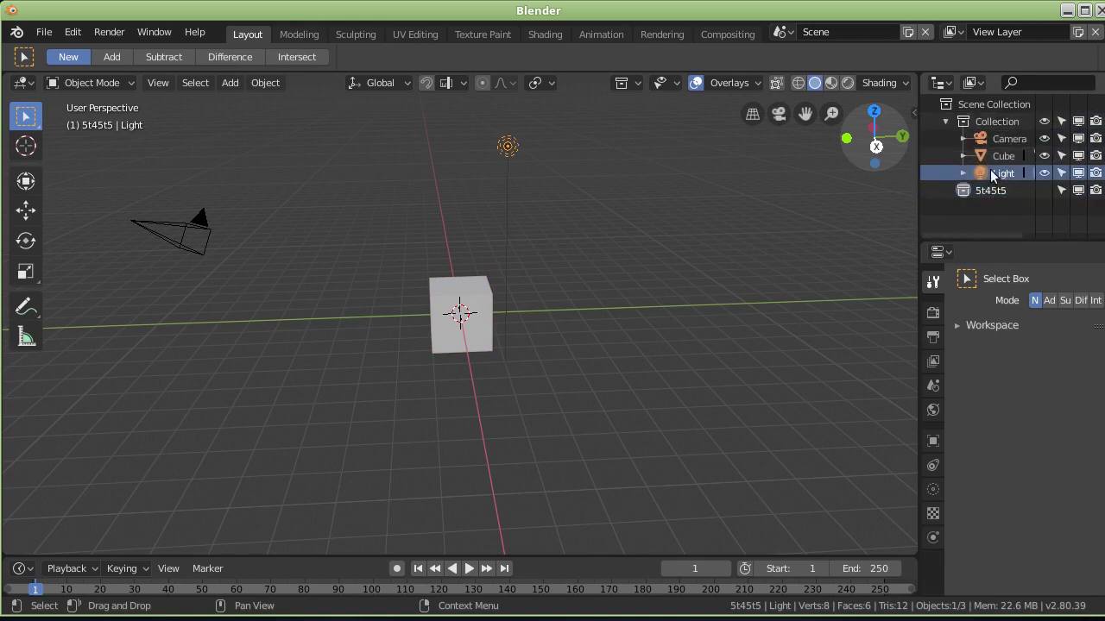
pyautogui.moveTo(988, 171); pyautogui.dragTo(985, 194)
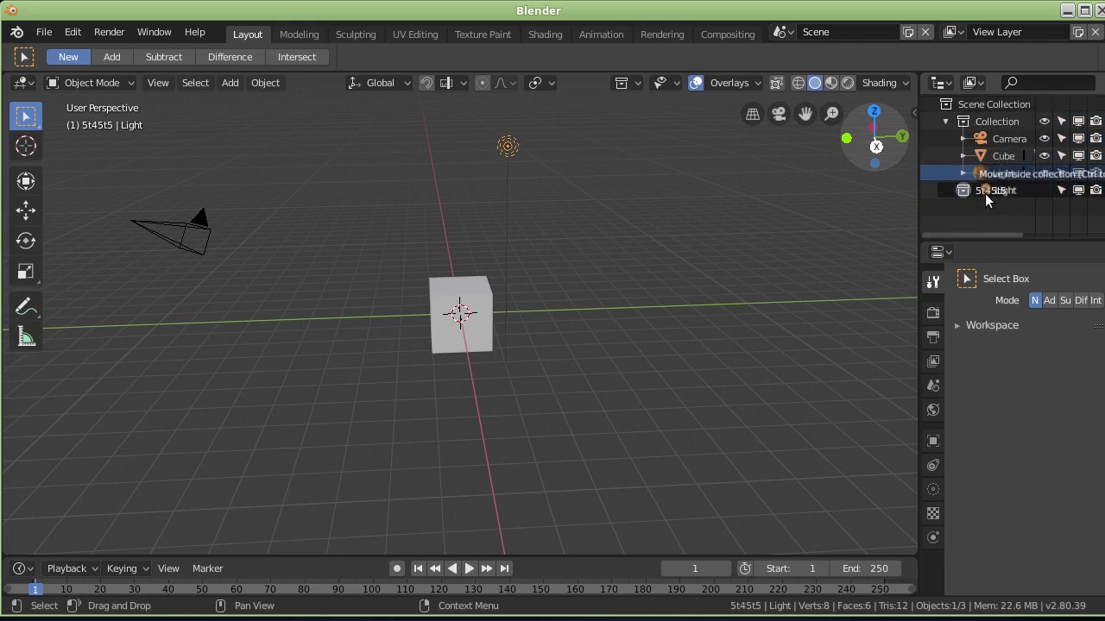
# - Toggle 5t45t5's view-layer exclusion off and on, then delete the 5t45t5 collection
pyautogui.click(944, 121)
pyautogui.click(945, 138)
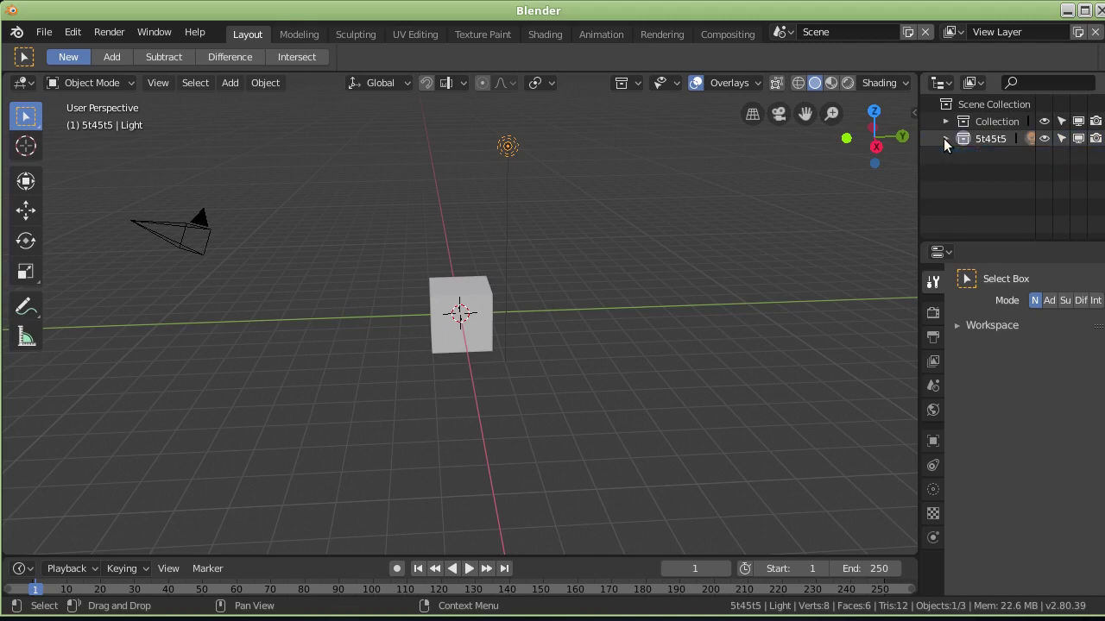
pyautogui.click(1040, 139)
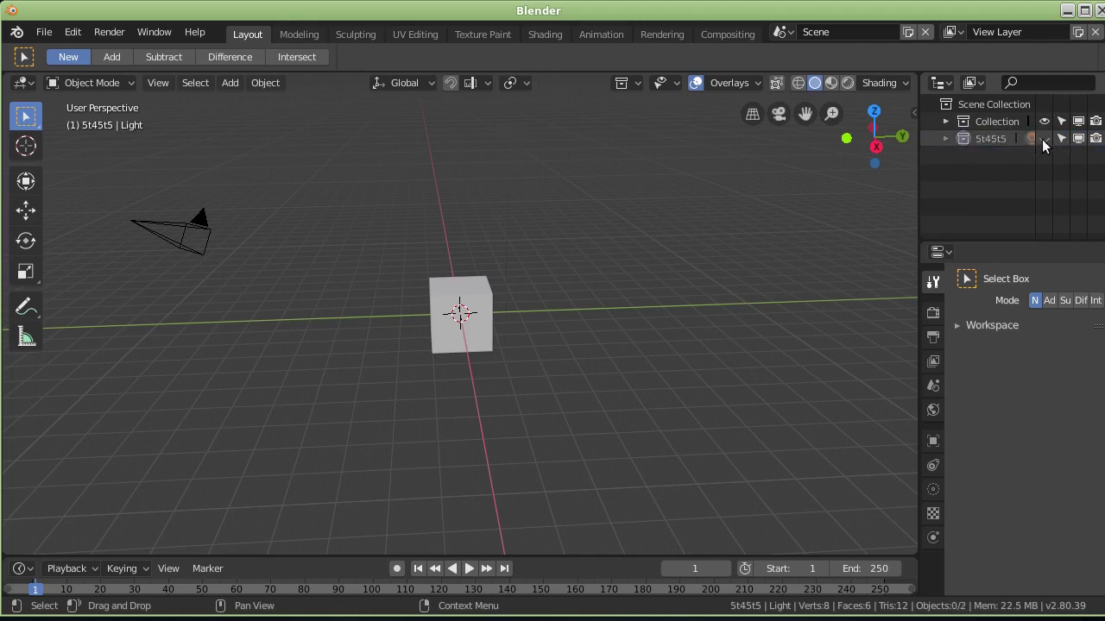
pyautogui.click(1042, 139)
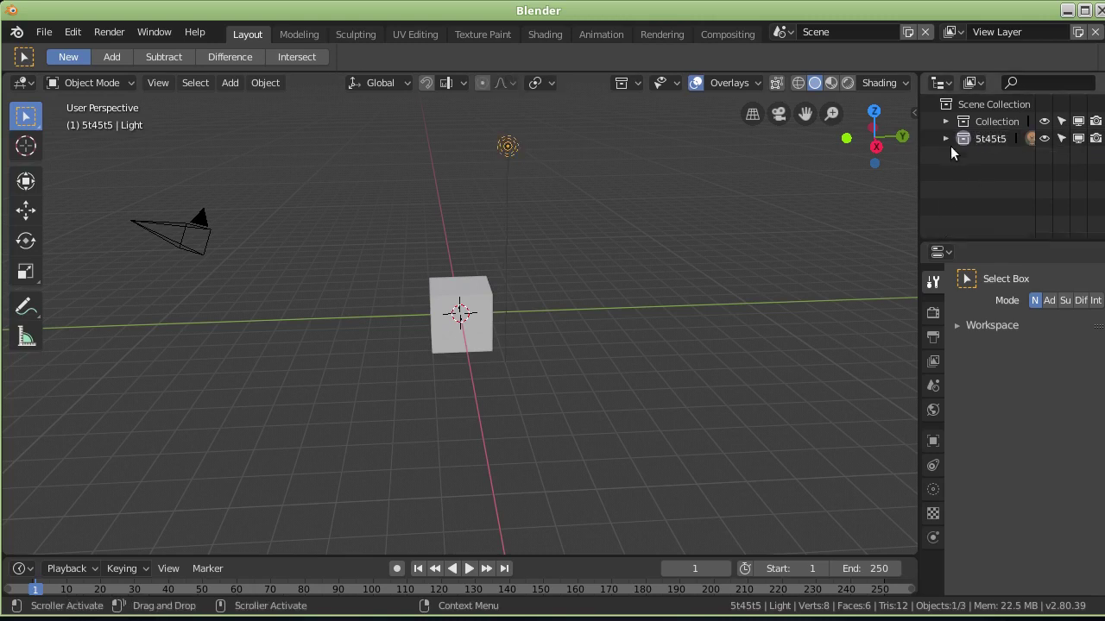
pyautogui.press('Delete')
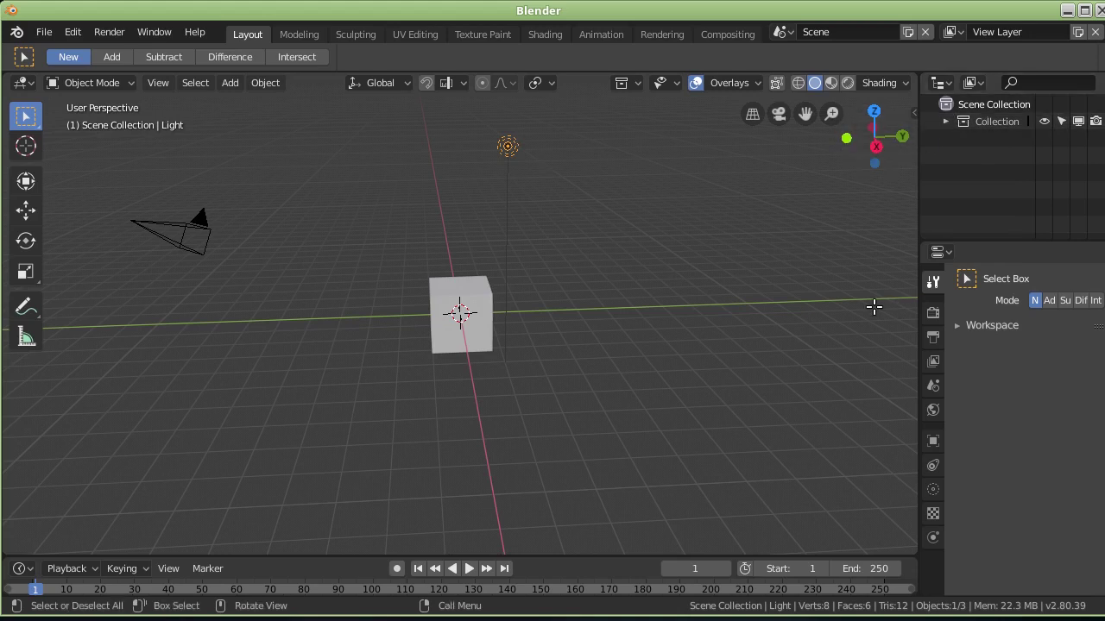
pyautogui.click(460, 314)
# - Orbit around the cube in Layout, then settle on the Modeling workspace in Edit Mode
pyautogui.click(309, 33)
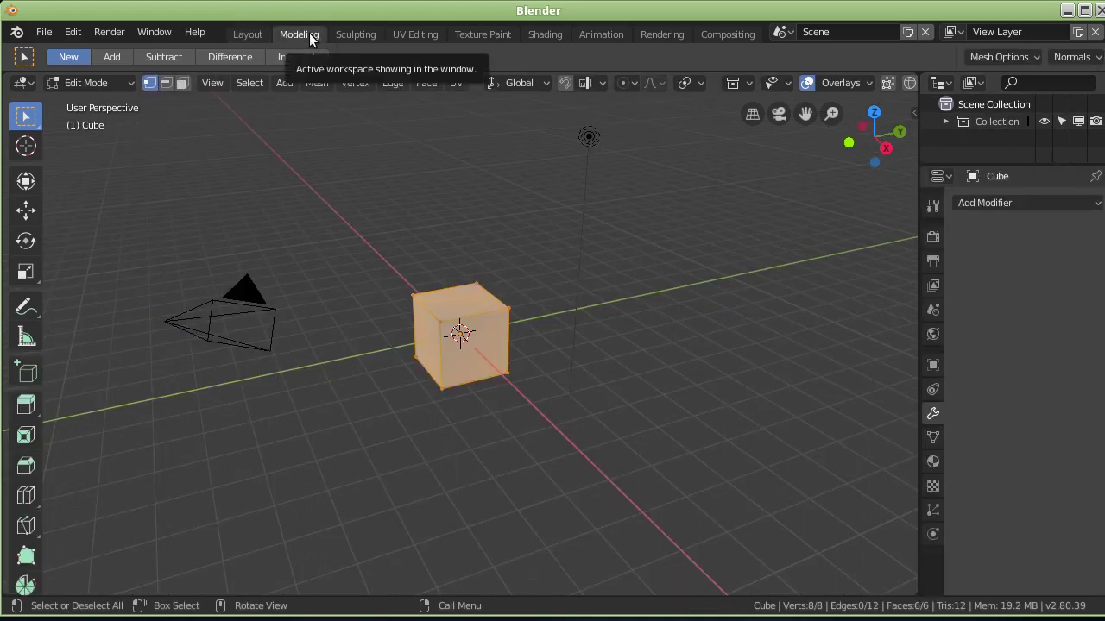
pyautogui.click(250, 35)
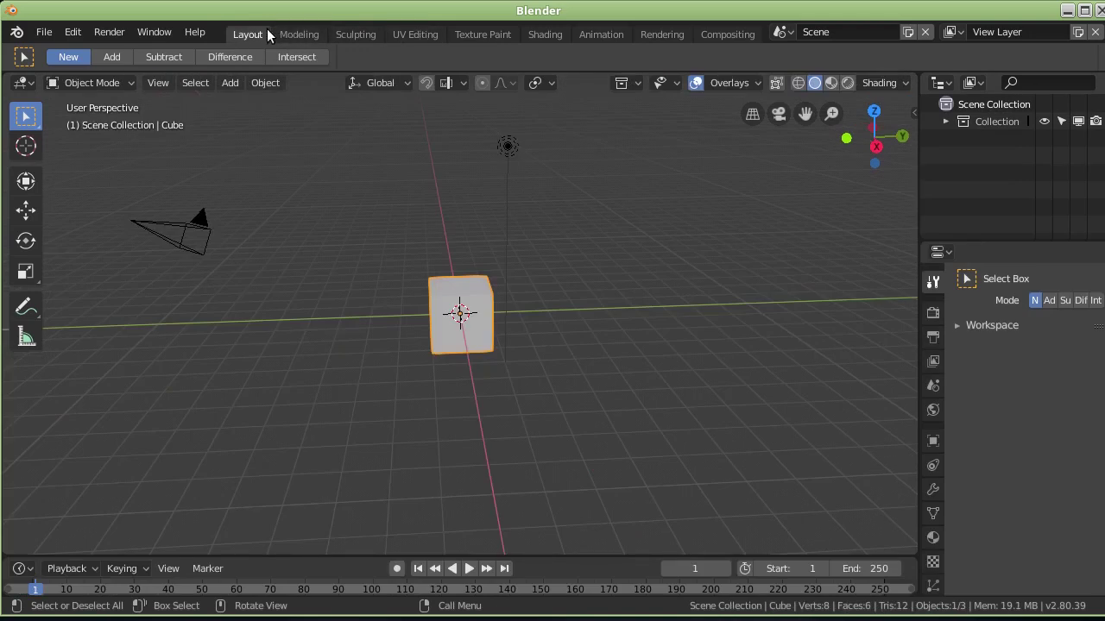
pyautogui.moveTo(377, 278)
pyautogui.mouseDown(button='middle')
pyautogui.moveTo(427, 293)
pyautogui.moveTo(300, 64)
pyautogui.mouseUp(button='middle')
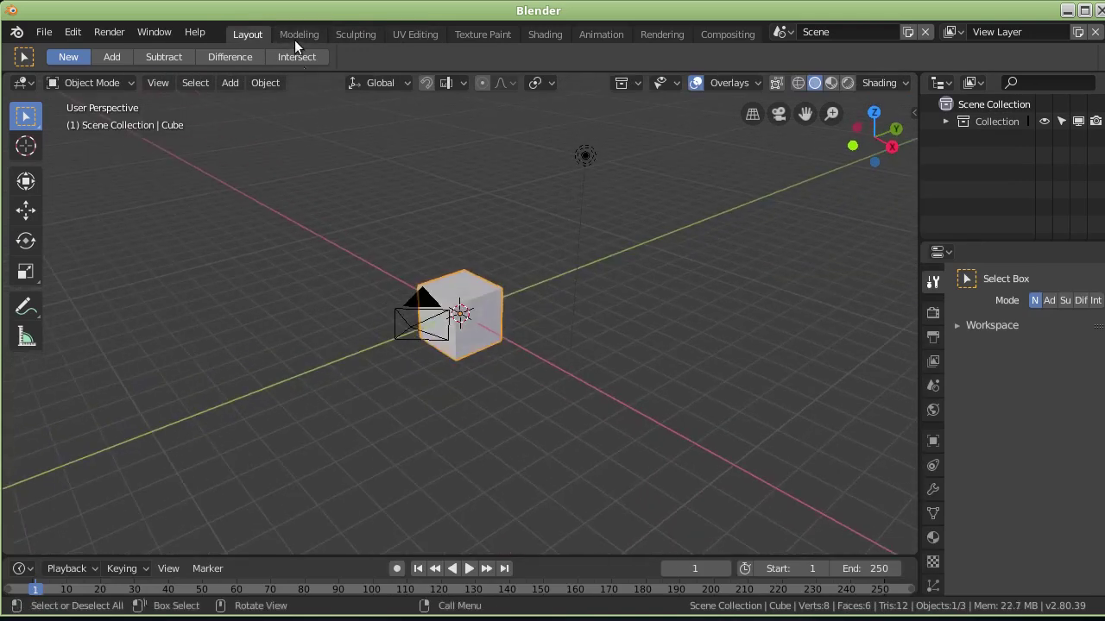
pyautogui.moveTo(345, 173); pyautogui.dragTo(294, 81, button='middle')
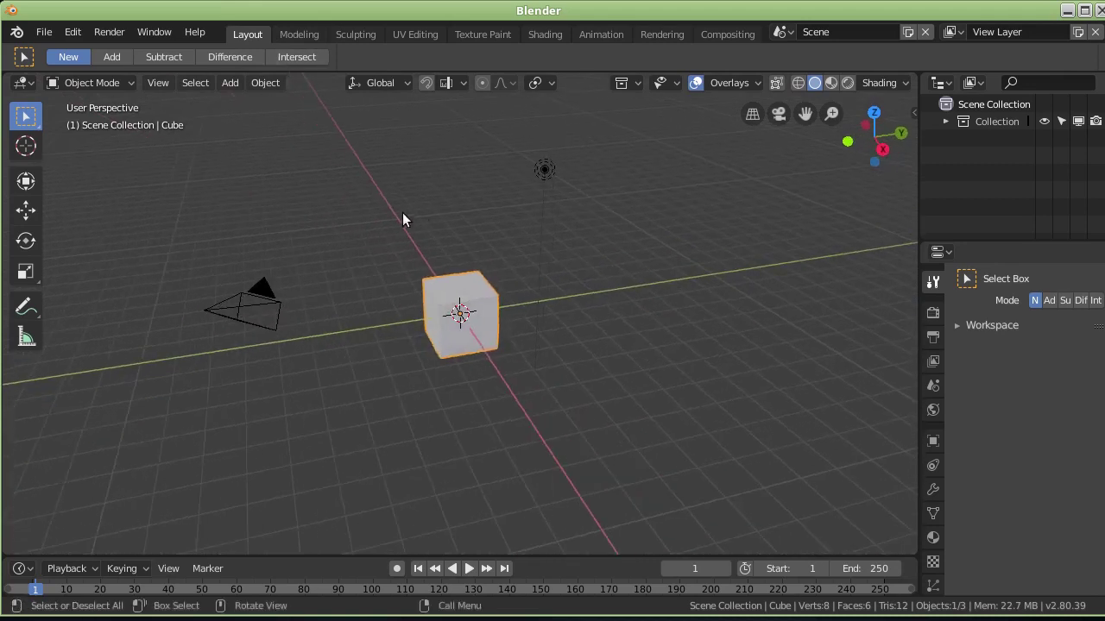
pyautogui.moveTo(402, 215); pyautogui.dragTo(344, 61, button='middle')
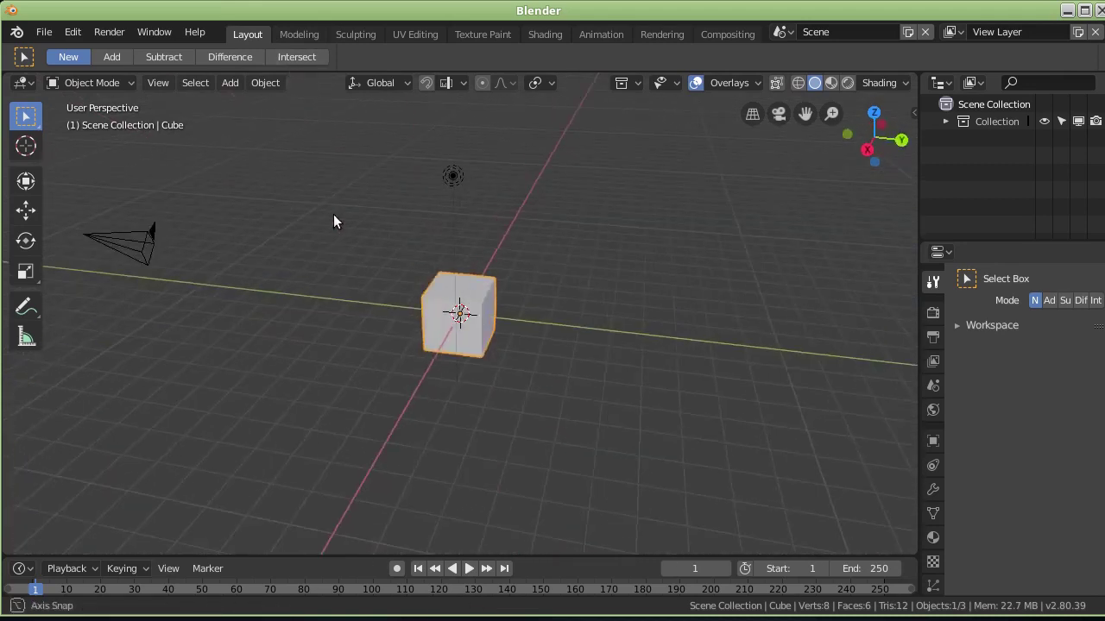
pyautogui.click(291, 34)
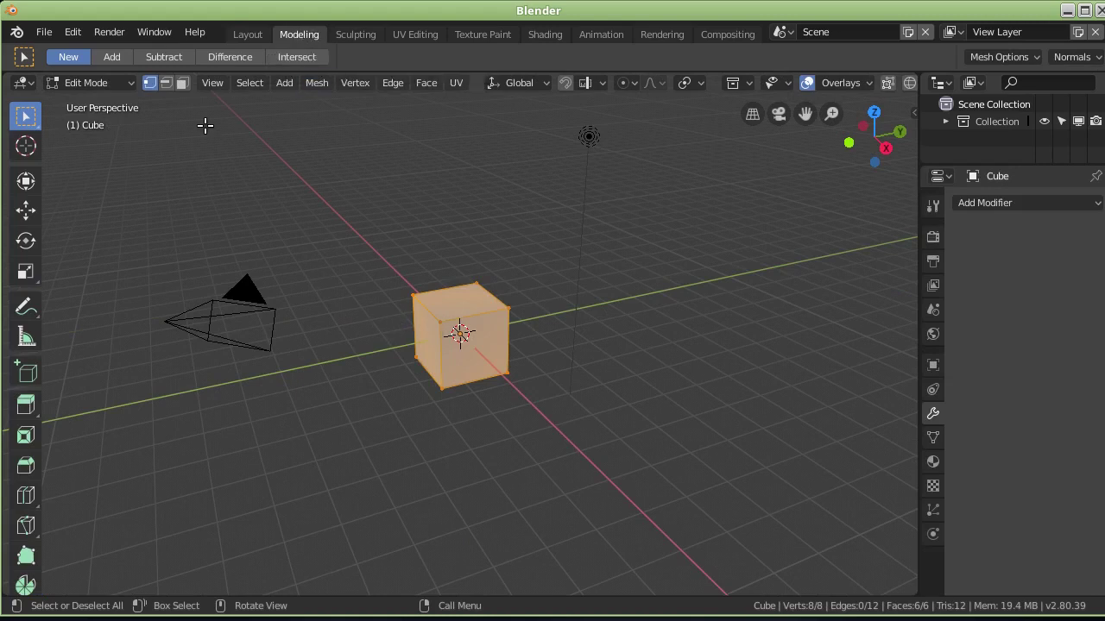
# - Keep the cube in Edit Mode and deselect all its vertices with Alt+A
pyautogui.click(102, 82)
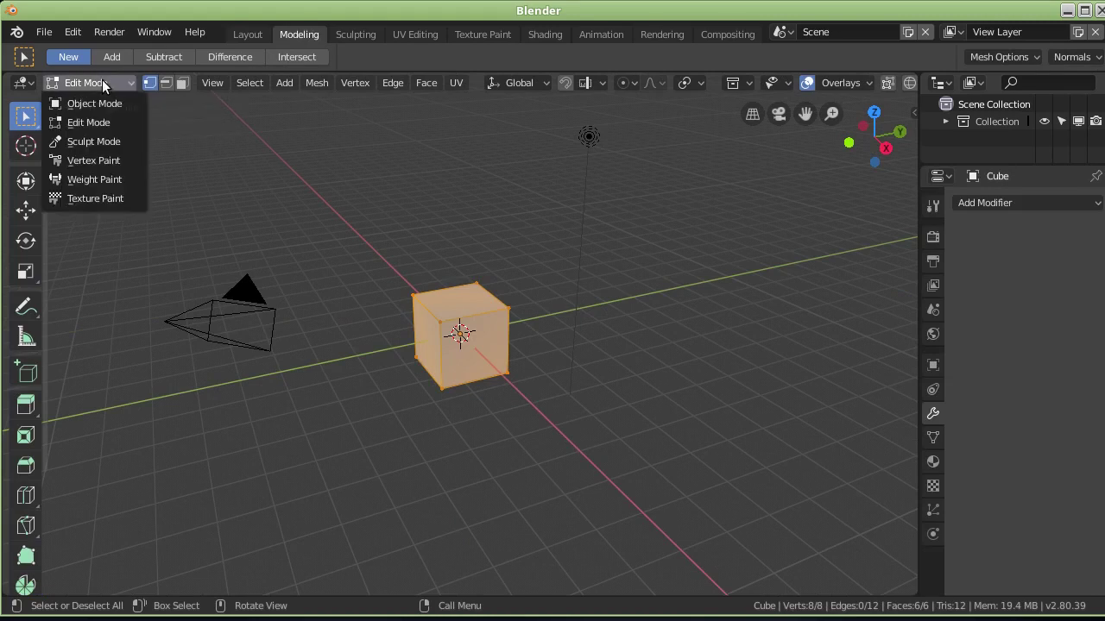
pyautogui.click(102, 80)
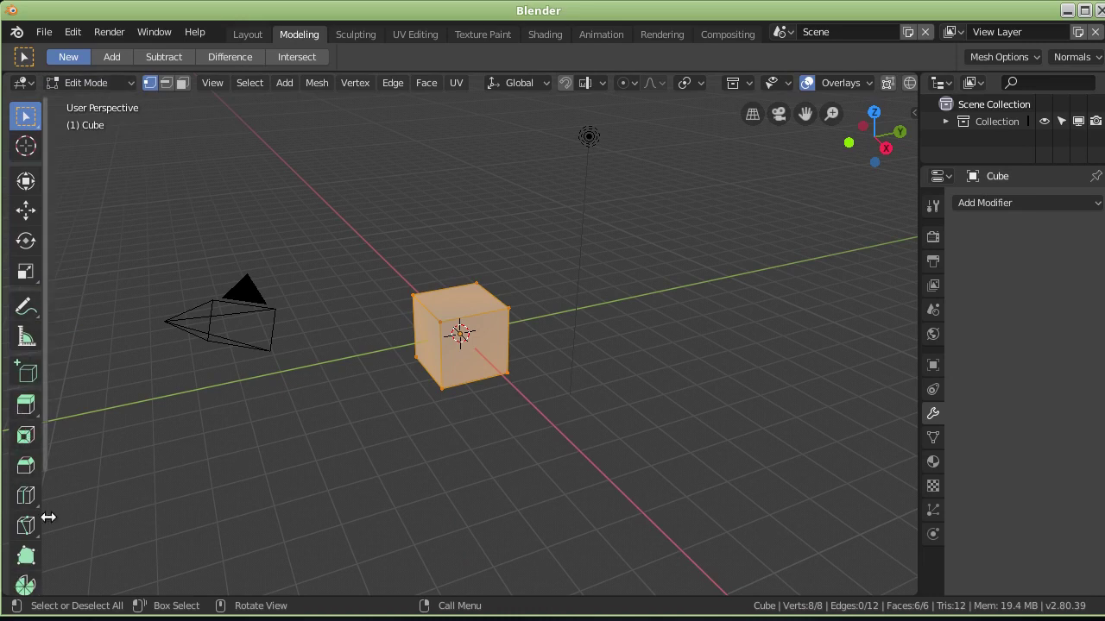
pyautogui.scroll(-3, 54, 510)
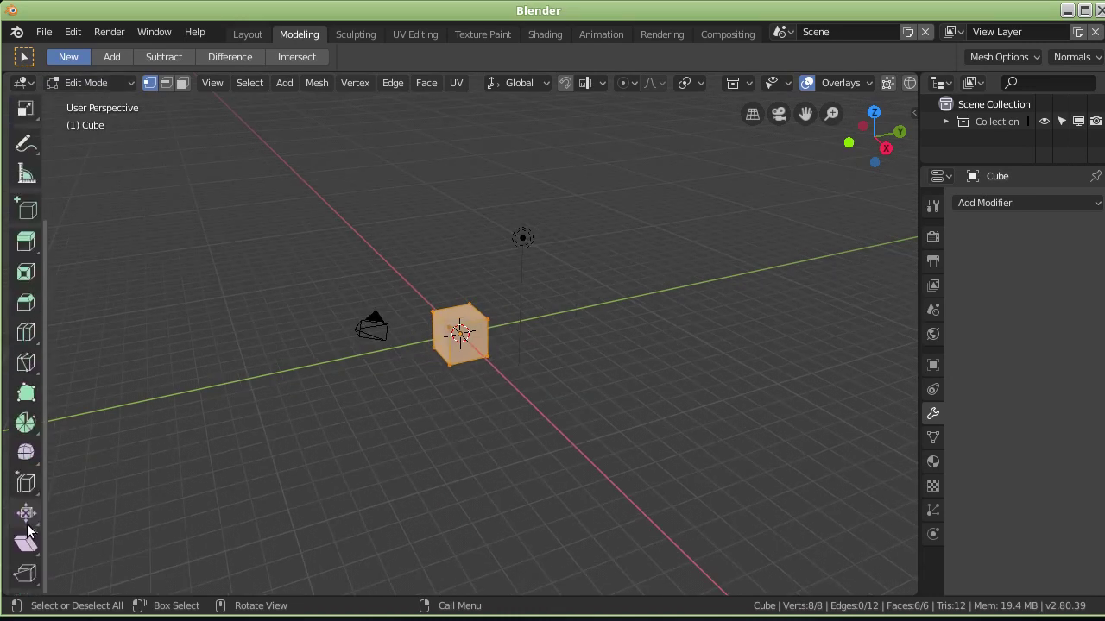
pyautogui.scroll(3, 391, 355)
pyautogui.scroll(2, 391, 355)
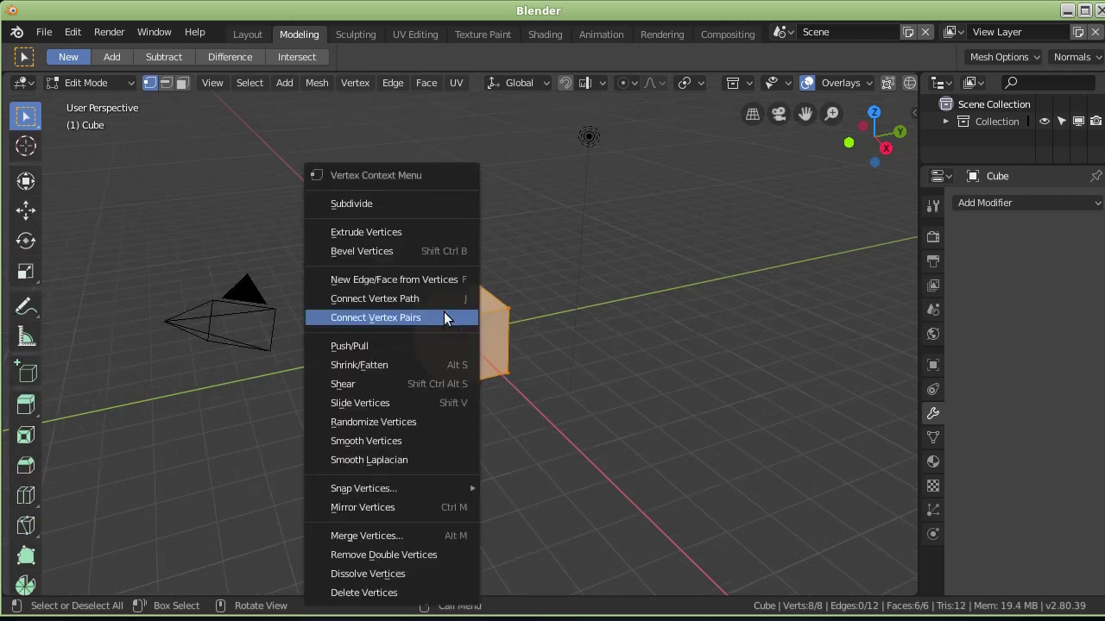
pyautogui.hotkey('alt', 'a')
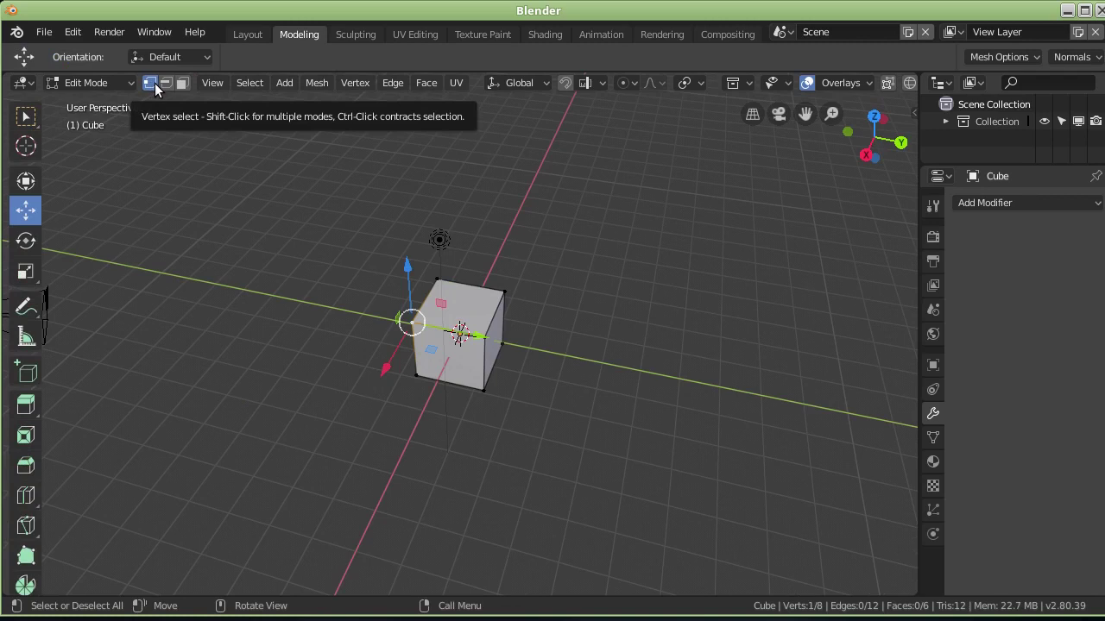
# - Select one edge of the cube and move it along X to stretch the cube
pyautogui.click(168, 78)
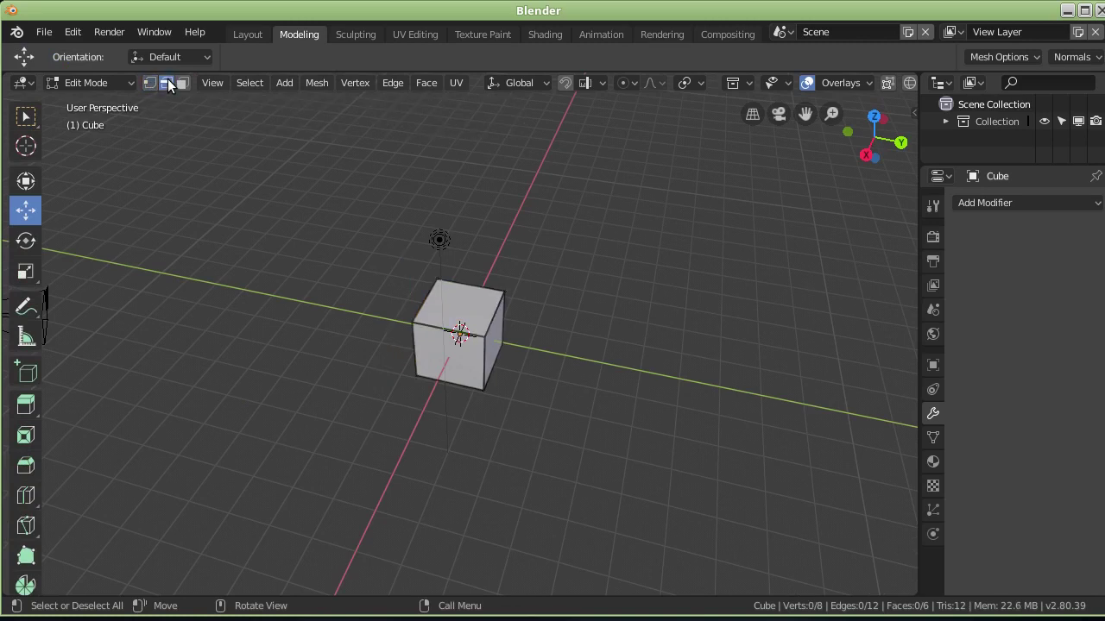
pyautogui.click(433, 327)
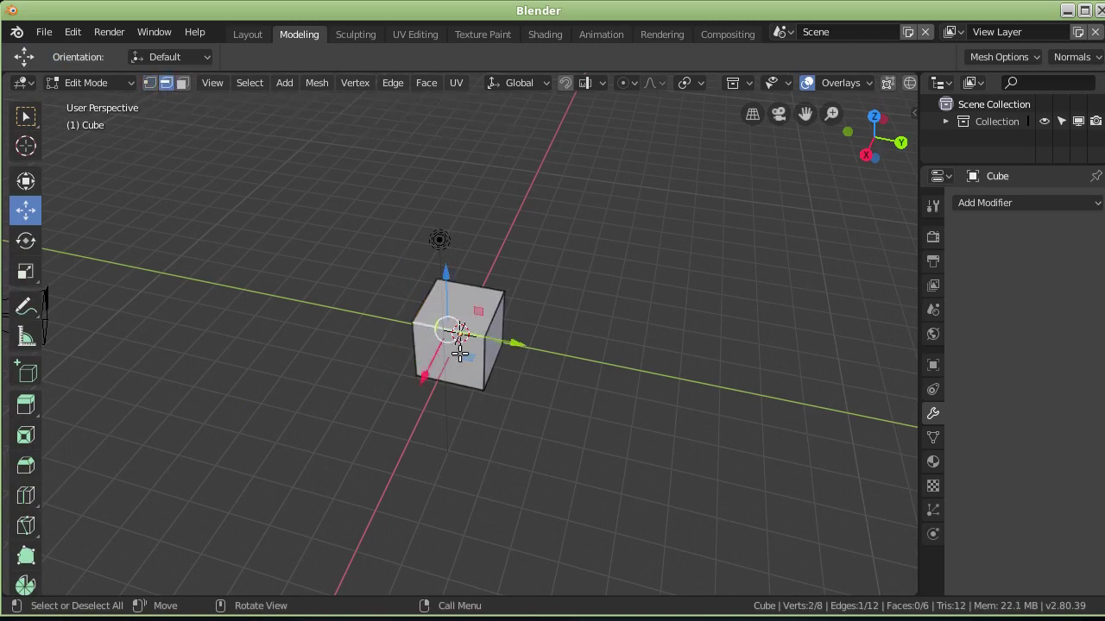
pyautogui.moveTo(539, 331); pyautogui.dragTo(424, 321, button='middle')
pyautogui.moveTo(387, 324)
pyautogui.mouseDown()
pyautogui.moveTo(320, 322)
pyautogui.moveTo(540, 286)
pyautogui.moveTo(369, 222)
pyautogui.mouseUp()
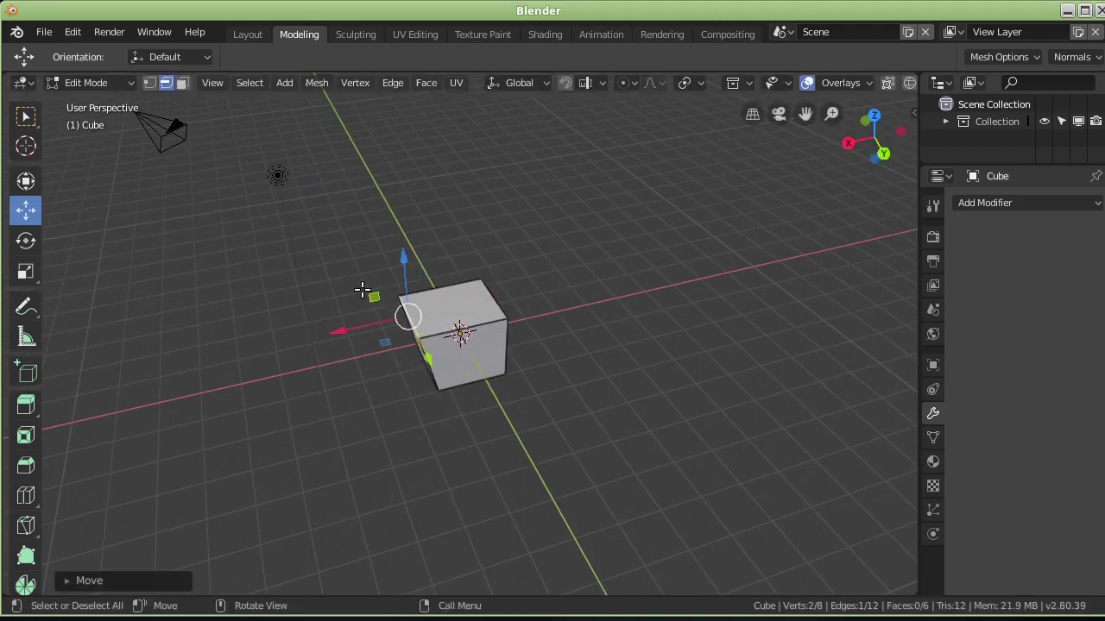
# - Extrude and scale the top face upward twice, then undo back to the plain cube
pyautogui.click(183, 83)
pyautogui.click(459, 308)
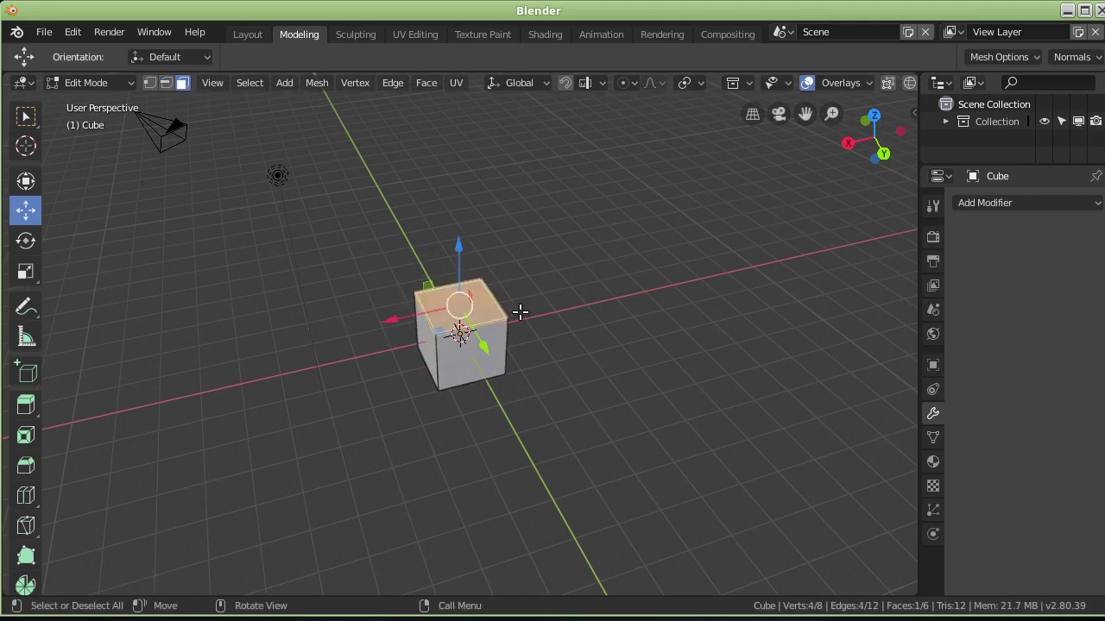
pyautogui.moveTo(459, 308); pyautogui.dragTo(559, 219, button='middle')
pyautogui.click(32, 409)
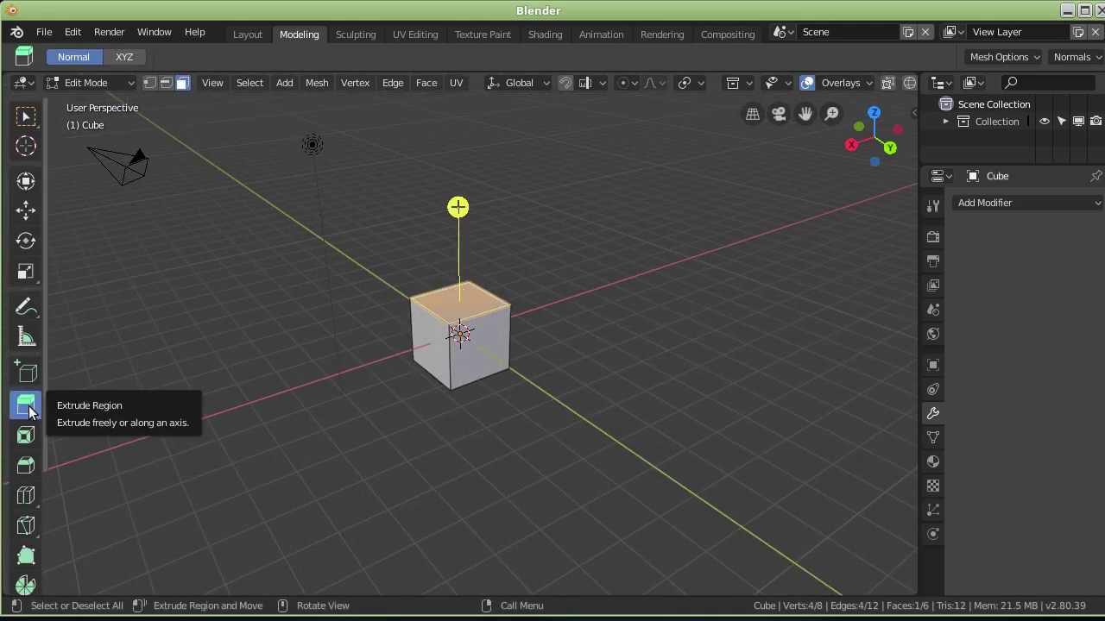
pyautogui.moveTo(458, 205); pyautogui.dragTo(452, 125)
pyautogui.press('s')
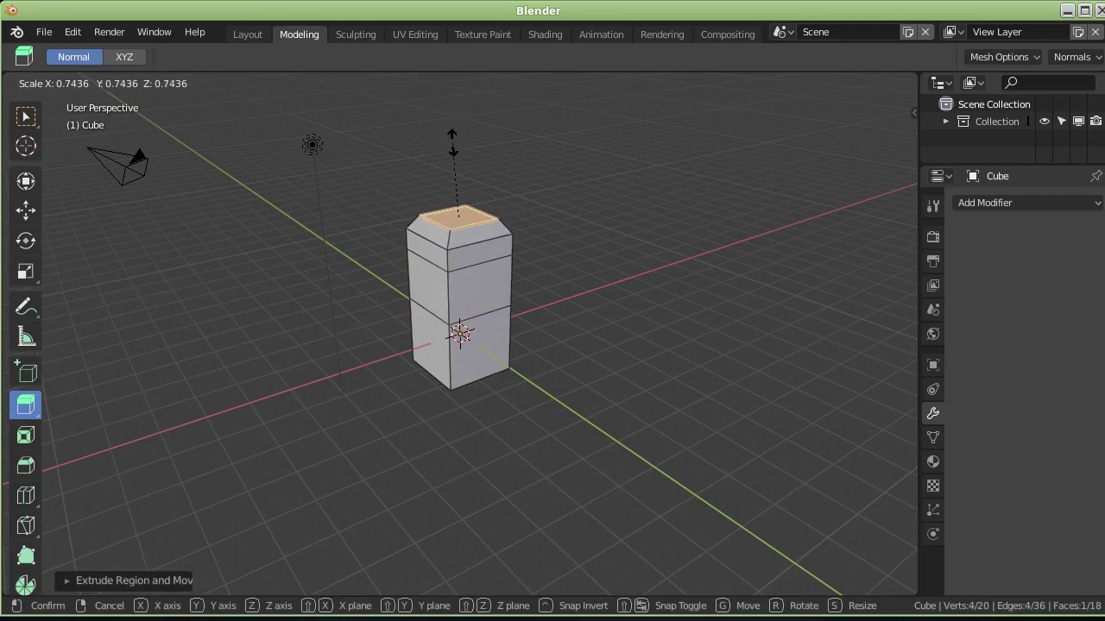
pyautogui.click(452, 145)
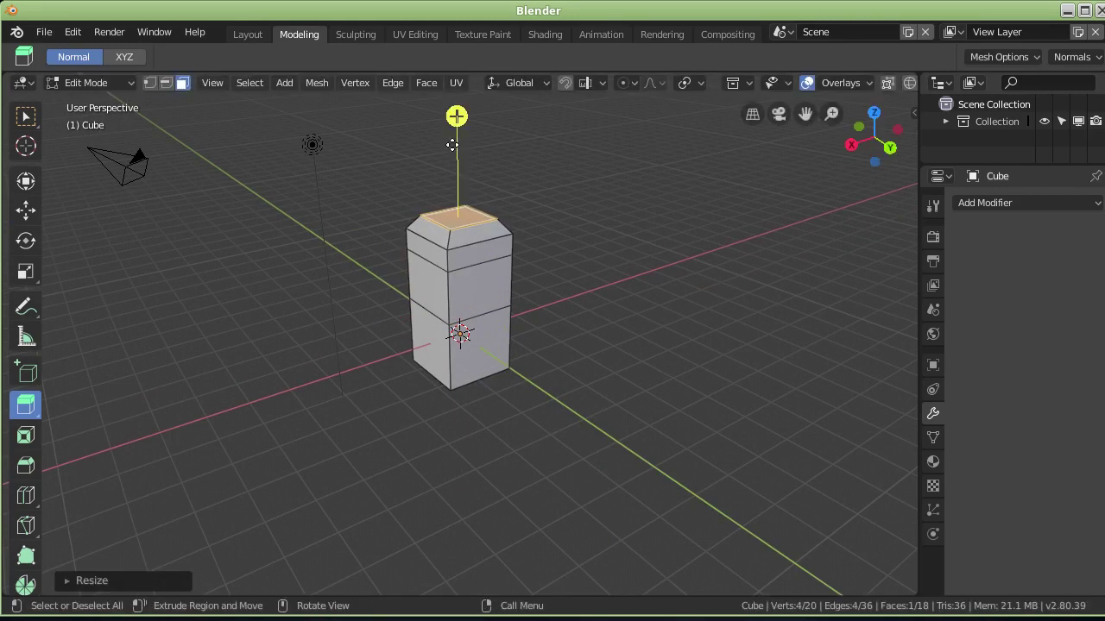
pyautogui.moveTo(456, 116); pyautogui.dragTo(456, 93)
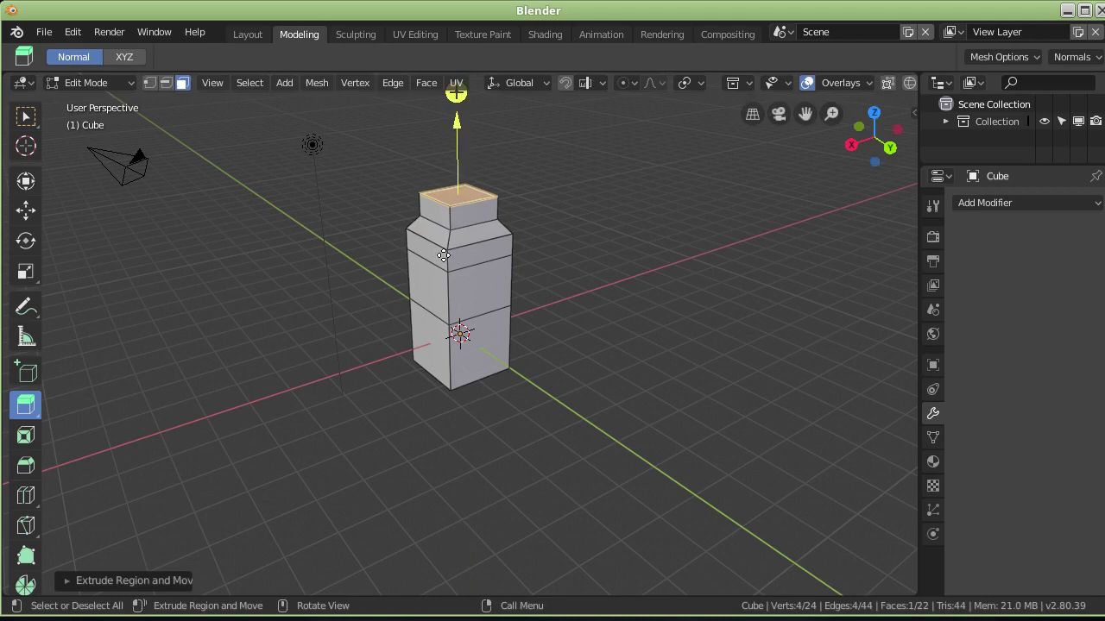
pyautogui.hotkey('ctrl', 'z')
pyautogui.hotkey('ctrl', 'z')
pyautogui.hotkey('ctrl', 'z')
pyautogui.hotkey('ctrl', 'z')
pyautogui.hotkey('ctrl', 'z')
pyautogui.hotkey('ctrl', 'z')
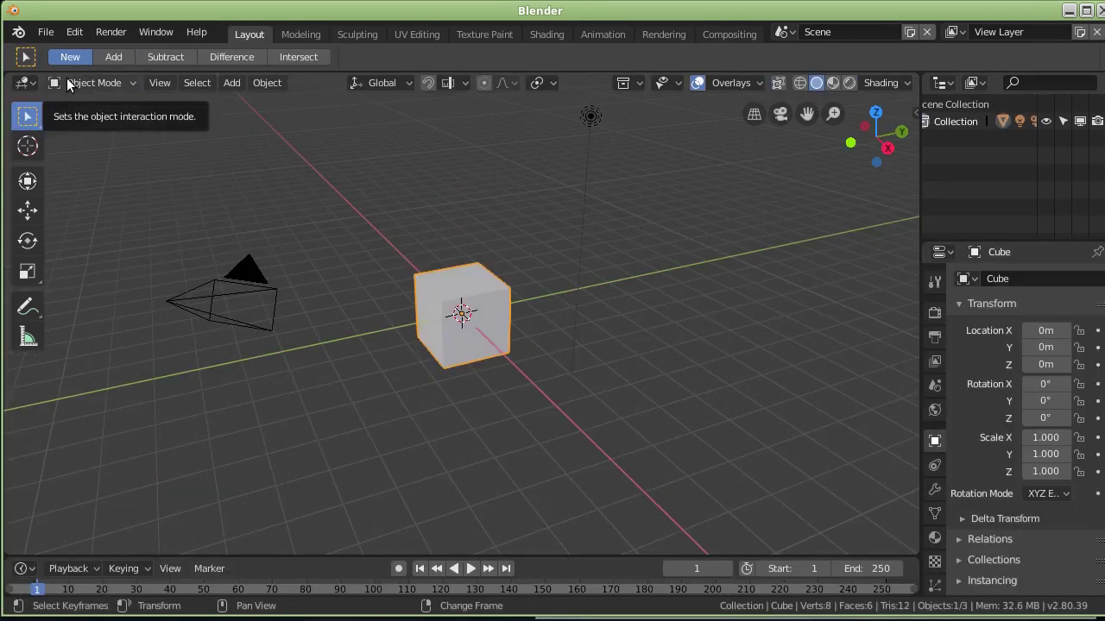
# - Start a new General file and put the default cube into Edit Mode
pyautogui.click(69, 83)
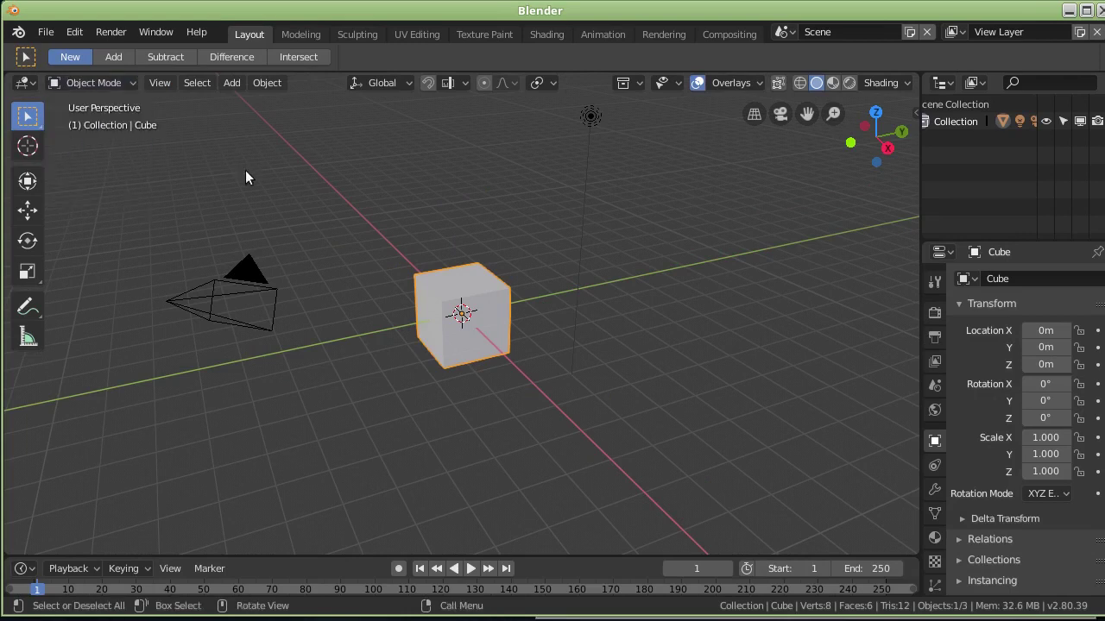
pyautogui.click(91, 82)
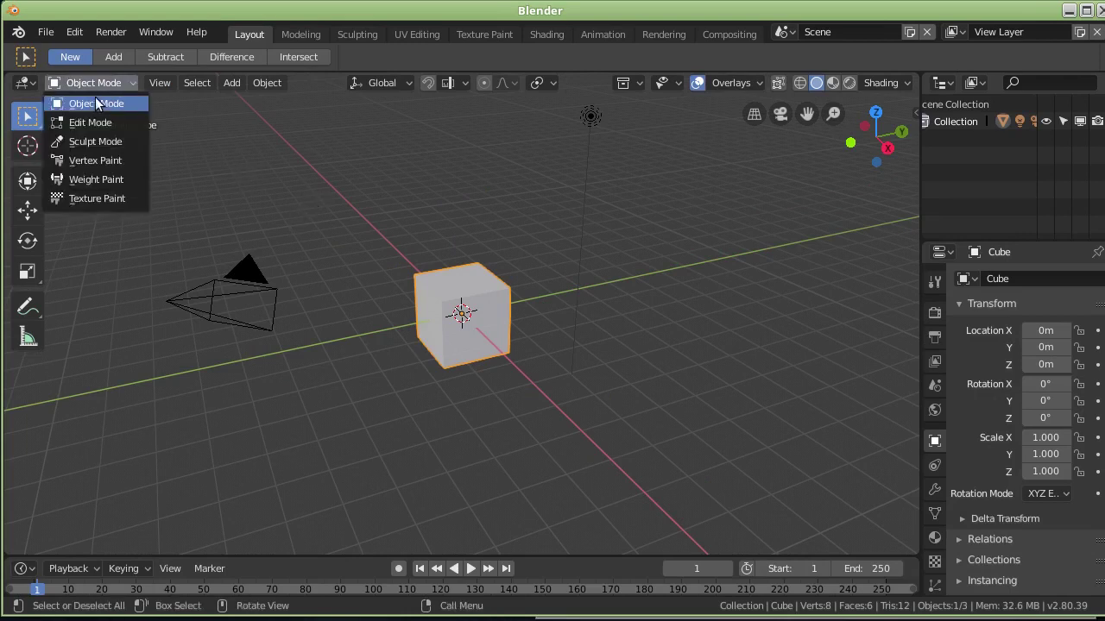
pyautogui.click(87, 118)
pyautogui.moveTo(452, 316)
pyautogui.mouseDown(button='middle')
pyautogui.moveTo(491, 251)
pyautogui.moveTo(420, 316)
pyautogui.mouseUp(button='middle')
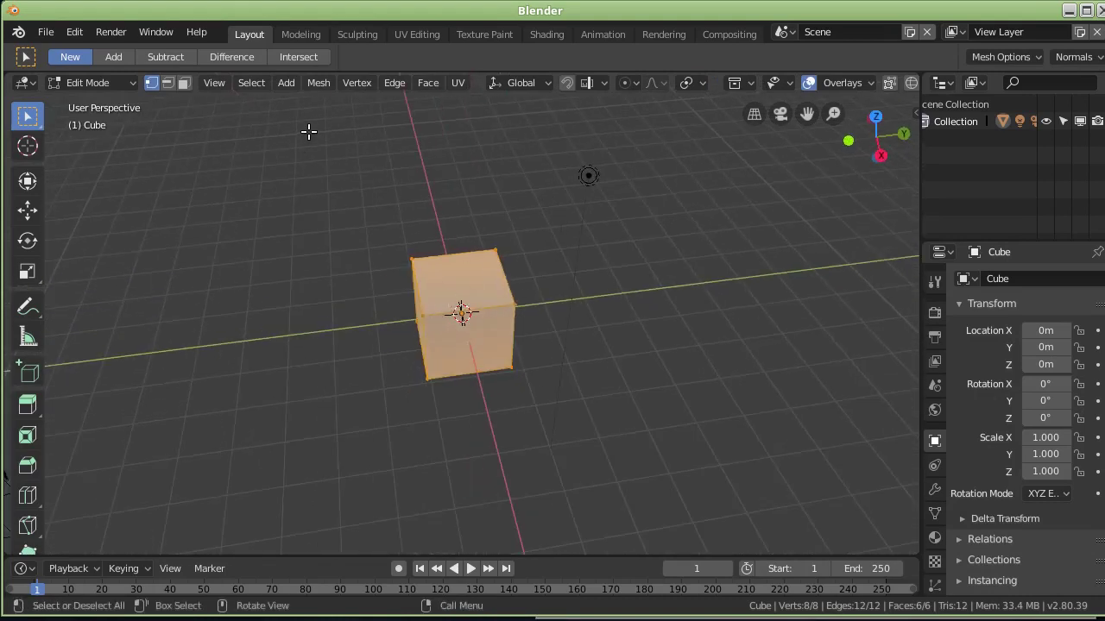
# - Apply Edge > Subdivide three times, growing the cube to 386 vertices
pyautogui.click(396, 84)
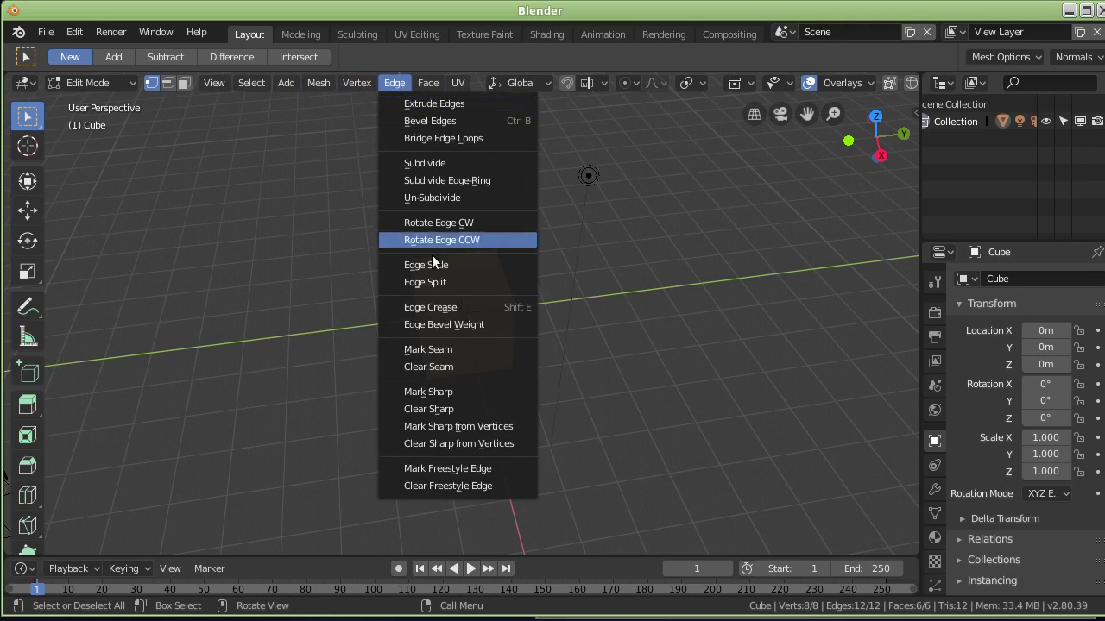
pyautogui.click(440, 164)
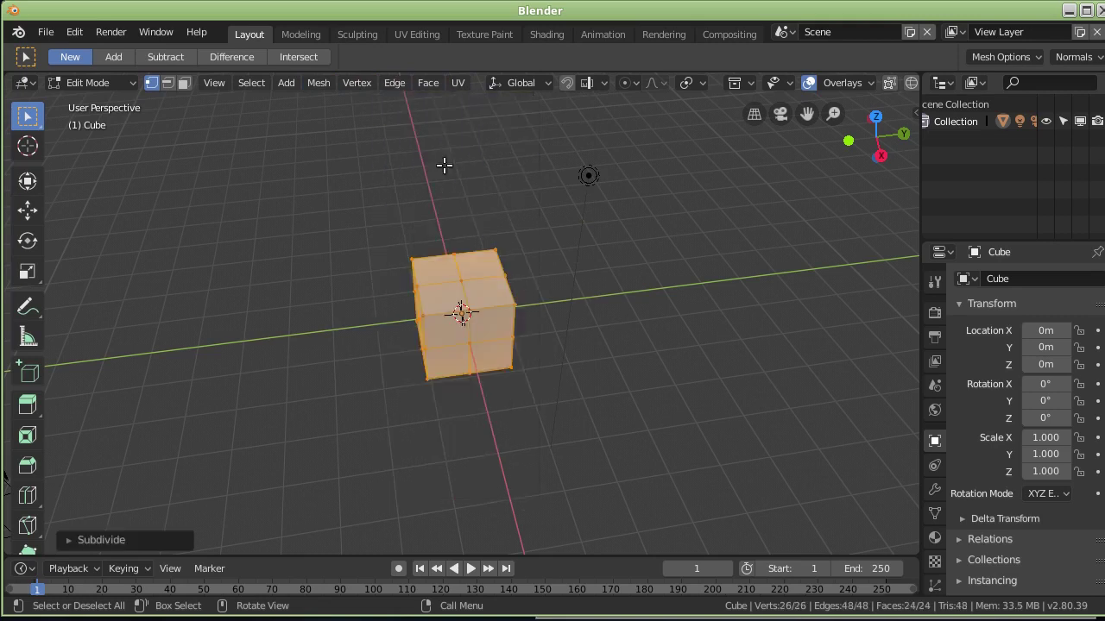
pyautogui.click(386, 81)
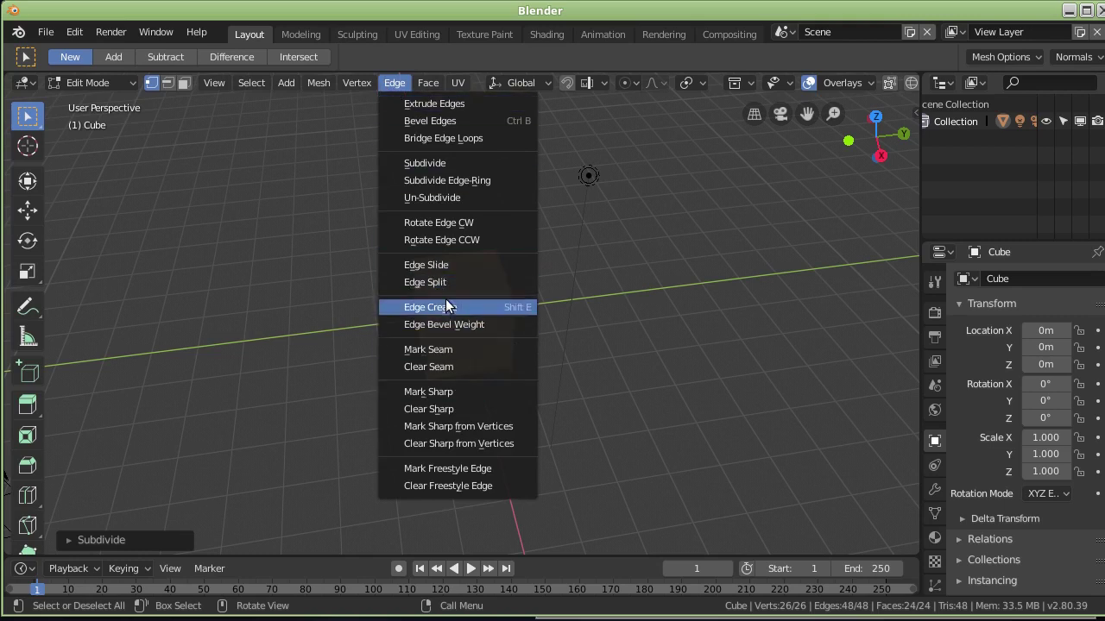
pyautogui.click(446, 160)
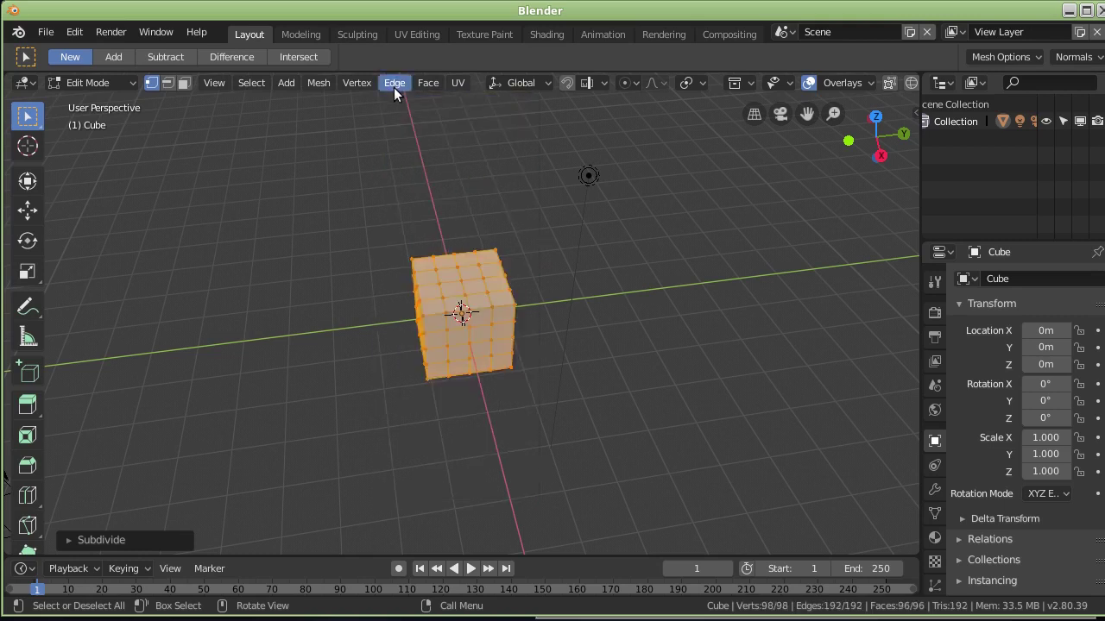
pyautogui.click(395, 83)
pyautogui.click(444, 163)
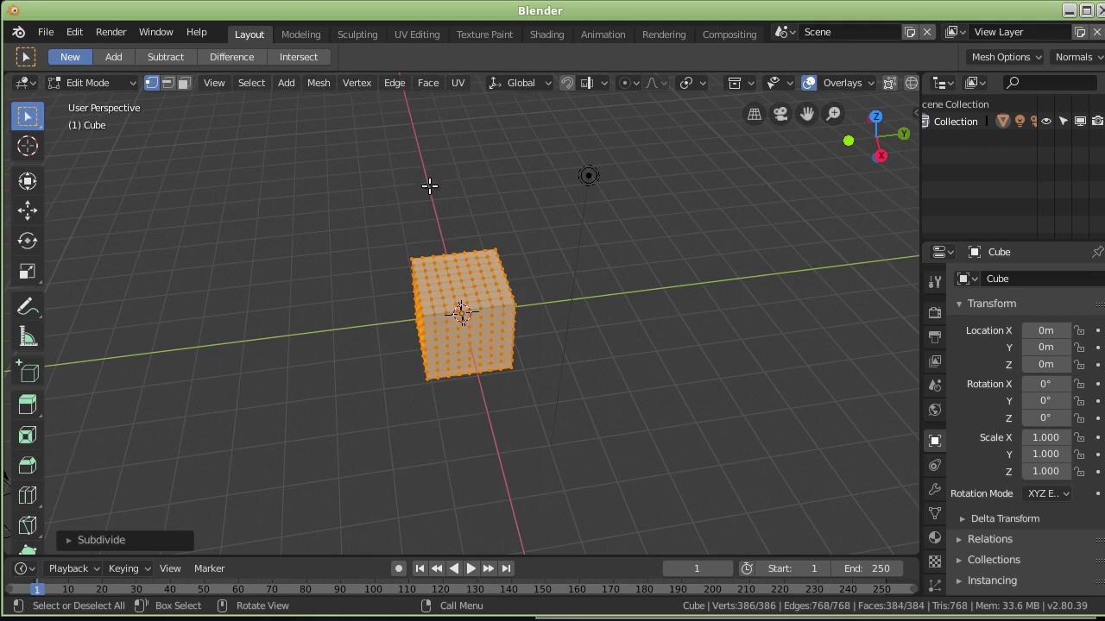
# - Switch the cube into Sculpt Mode and smooth it toward a rounded lump
pyautogui.click(109, 82)
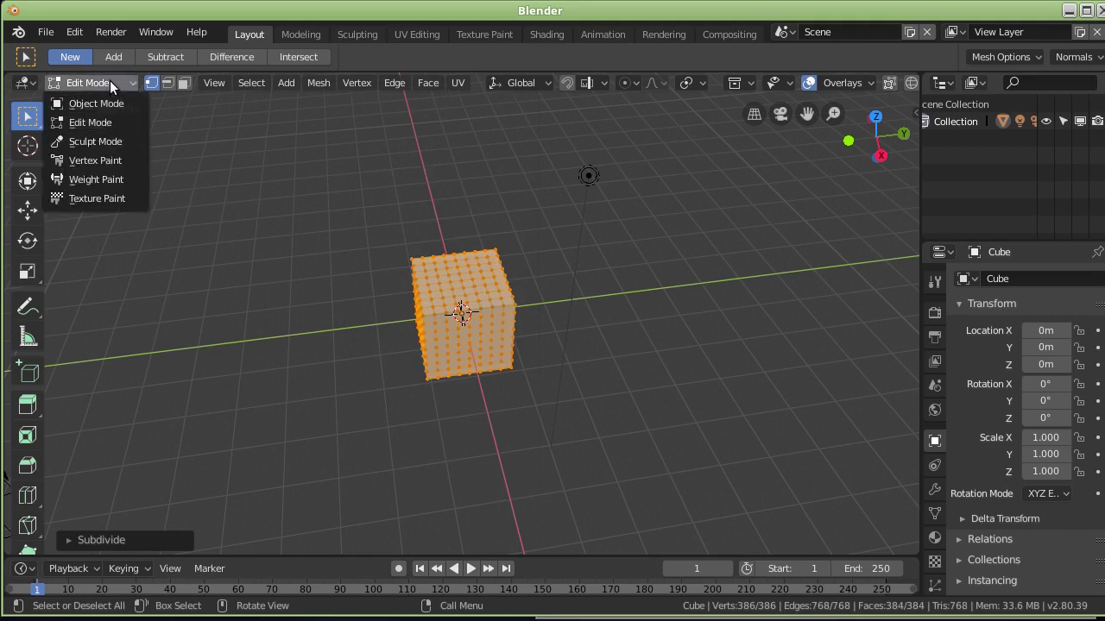
pyautogui.click(120, 136)
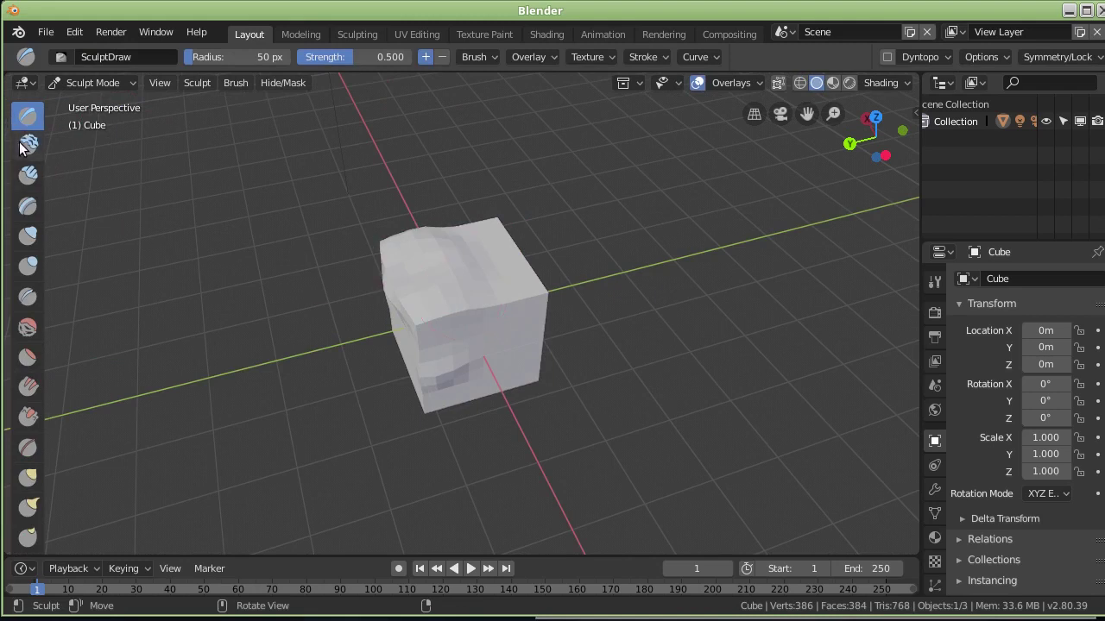
pyautogui.moveTo(347, 261)
pyautogui.mouseDown(button='middle')
pyautogui.moveTo(268, 270)
pyautogui.moveTo(275, 256)
pyautogui.mouseUp(button='middle')
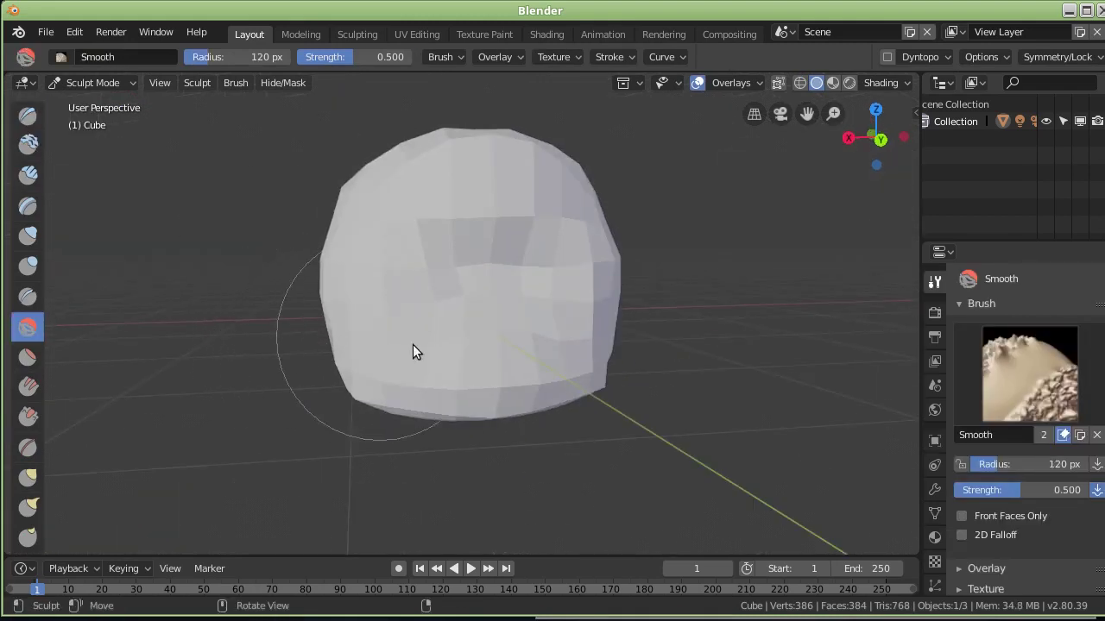
pyautogui.scroll(-6, 992, 484)
pyautogui.scroll(-1, 972, 466)
# - With Mirror X back on, smooth both sides of the lump at once
pyautogui.click(1044, 452)
pyautogui.moveTo(608, 317)
pyautogui.mouseDown(button='middle')
pyautogui.moveTo(550, 339)
pyautogui.moveTo(579, 354)
pyautogui.mouseUp(button='middle')
pyautogui.click(1045, 453)
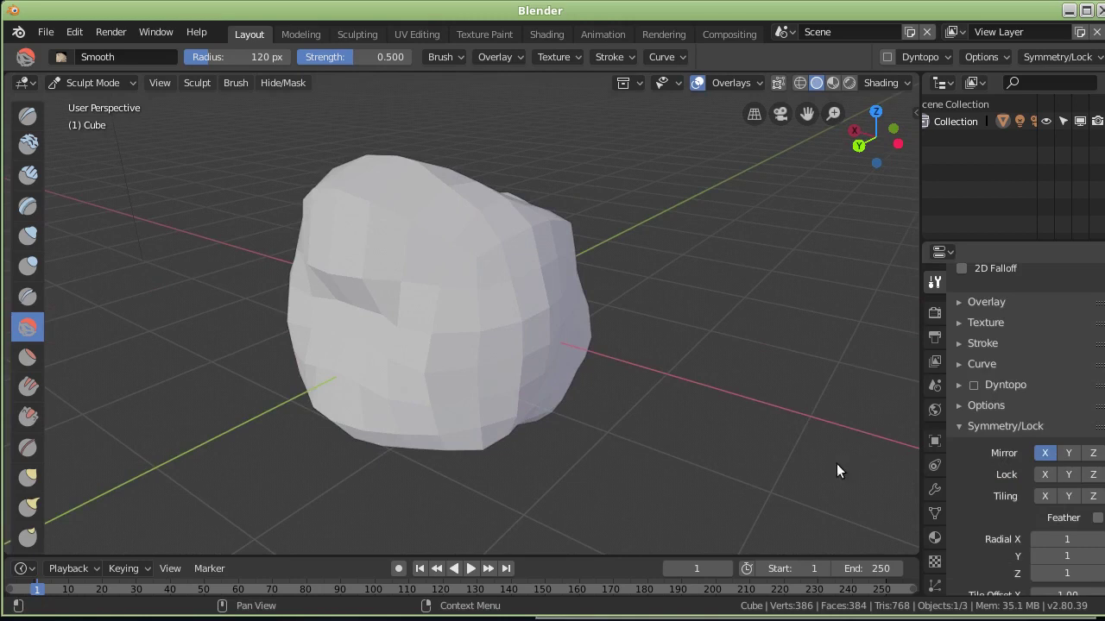
pyautogui.moveTo(470, 277); pyautogui.dragTo(498, 285)
pyautogui.moveTo(498, 285)
pyautogui.mouseDown(button='middle')
pyautogui.moveTo(502, 312)
pyautogui.moveTo(441, 313)
pyautogui.mouseUp(button='middle')
# - Turn Mirror X off and smooth the lump's right side and lower edges one-sided
pyautogui.click(1044, 454)
pyautogui.moveTo(623, 315)
pyautogui.mouseDown()
pyautogui.moveTo(446, 300)
pyautogui.moveTo(365, 257)
pyautogui.moveTo(441, 250)
pyautogui.moveTo(460, 279)
pyautogui.moveTo(505, 299)
pyautogui.moveTo(463, 370)
pyautogui.moveTo(398, 355)
pyautogui.moveTo(539, 379)
pyautogui.mouseUp()
pyautogui.moveTo(538, 379)
pyautogui.mouseDown(button='middle')
pyautogui.moveTo(511, 269)
pyautogui.moveTo(406, 163)
pyautogui.moveTo(400, 195)
pyautogui.mouseUp(button='middle')
pyautogui.moveTo(457, 310)
pyautogui.mouseDown()
pyautogui.moveTo(481, 343)
pyautogui.moveTo(520, 321)
pyautogui.moveTo(508, 378)
pyautogui.moveTo(566, 338)
pyautogui.mouseUp()
pyautogui.moveTo(566, 338)
pyautogui.mouseDown(button='middle')
pyautogui.moveTo(465, 358)
pyautogui.moveTo(377, 403)
pyautogui.mouseUp(button='middle')
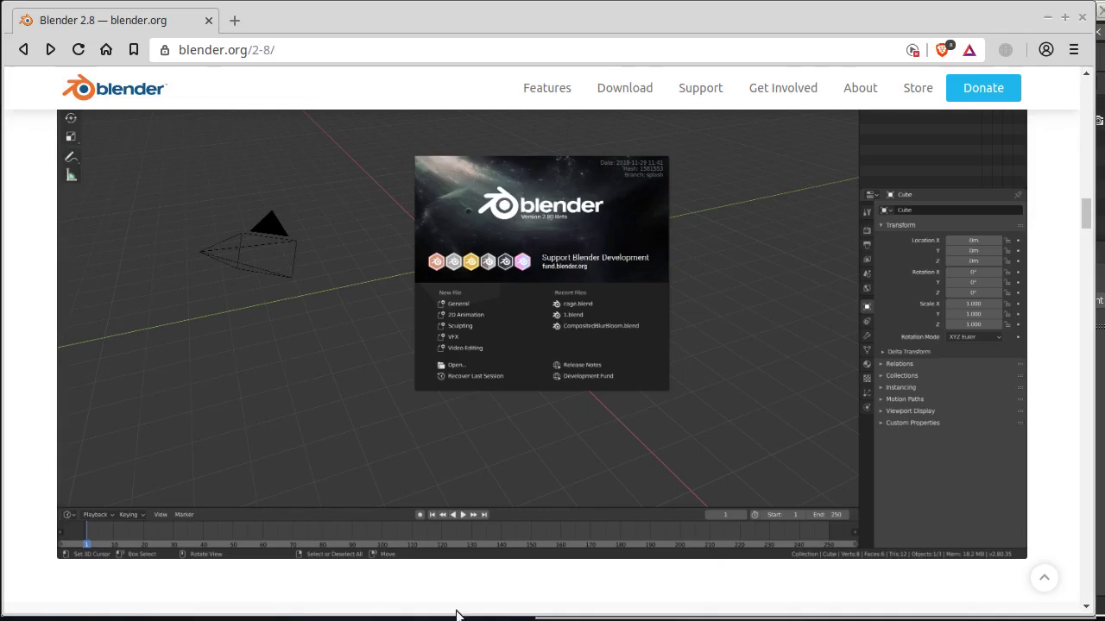
# - Scroll the Blender 2.8 page down to the EEVEE video 'More animation fun with Blender 2.8 and Eevee'
pyautogui.scroll(-5, 544, 259)
pyautogui.scroll(-3, 554, 226)
pyautogui.scroll(-3, 553, 221)
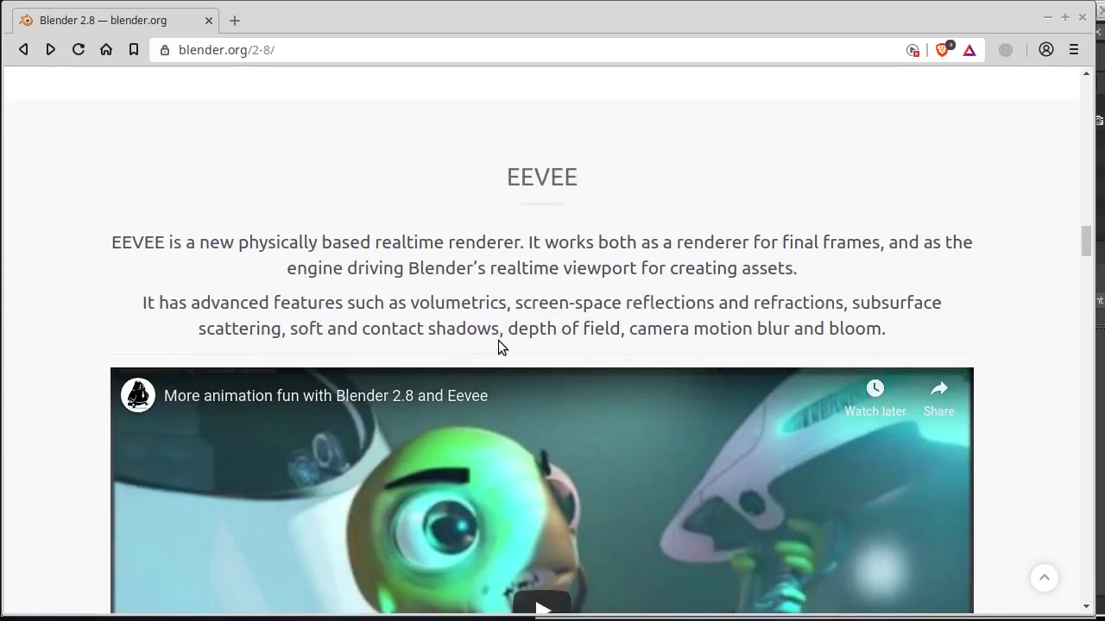
pyautogui.scroll(-2, 542, 275)
pyautogui.scroll(-4, 545, 276)
pyautogui.scroll(2, 550, 249)
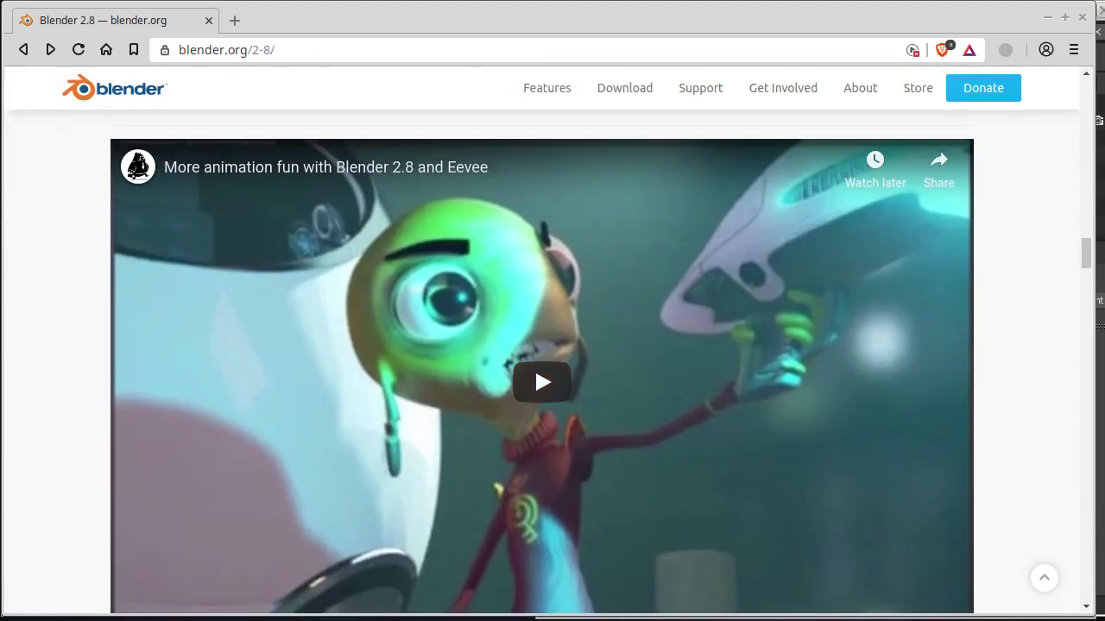
# - Back in Blender, set the Render Engine to Workbench in the Render properties
pyautogui.click(747, 617)
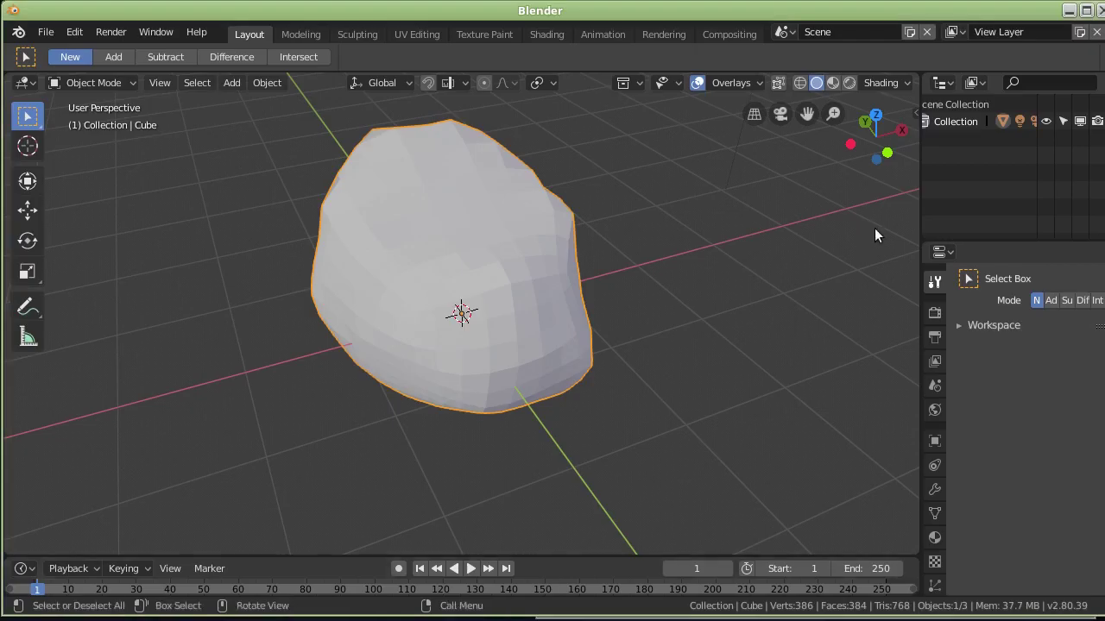
pyautogui.click(934, 312)
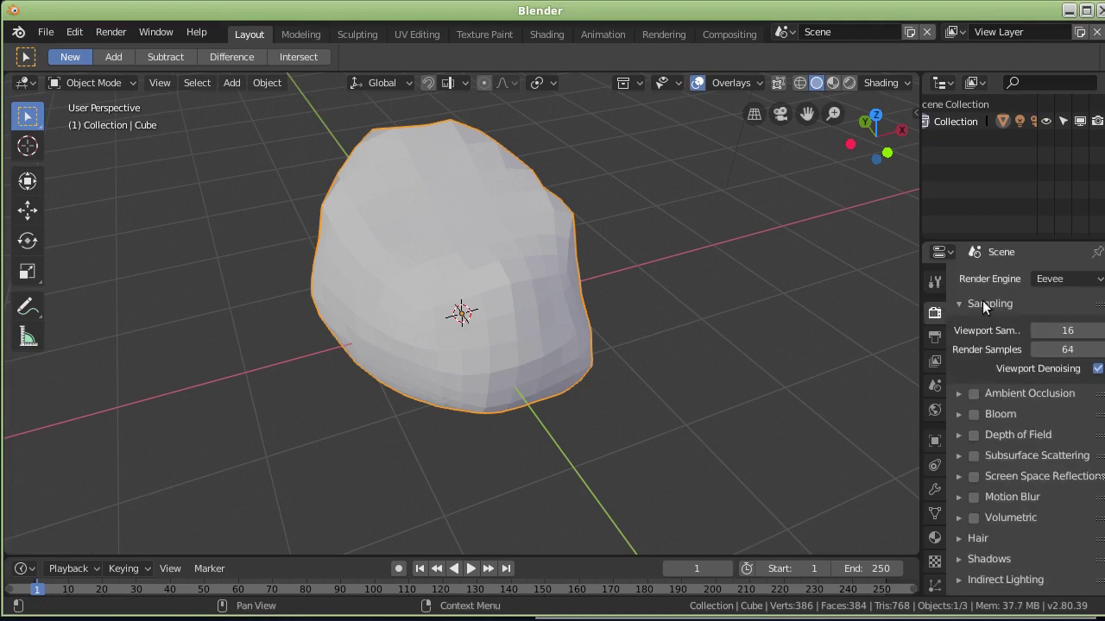
pyautogui.click(1063, 278)
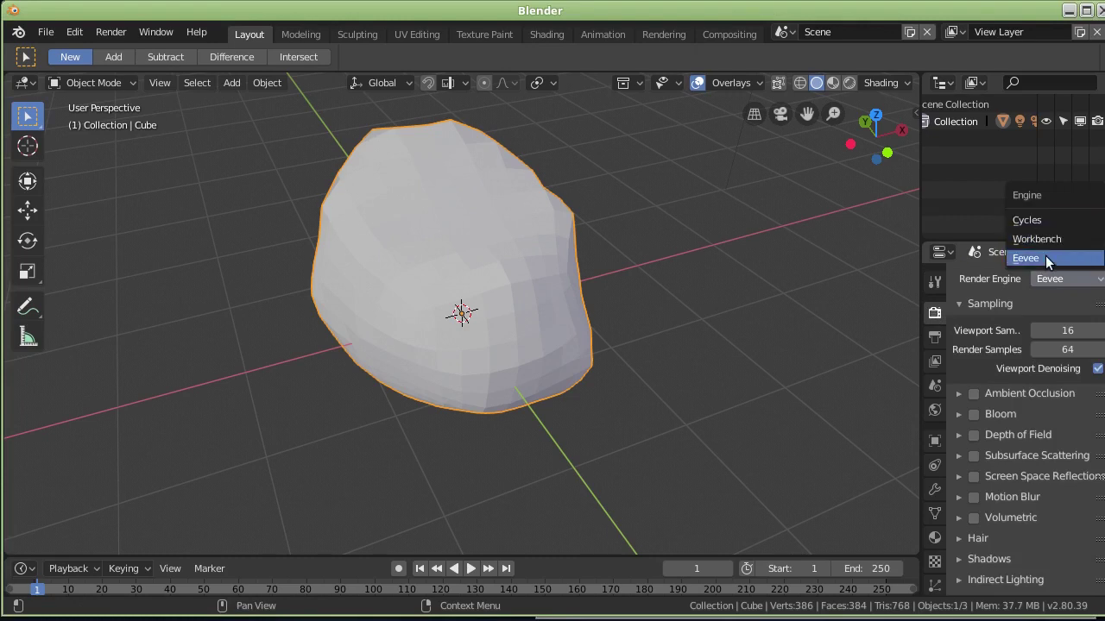
pyautogui.click(1049, 242)
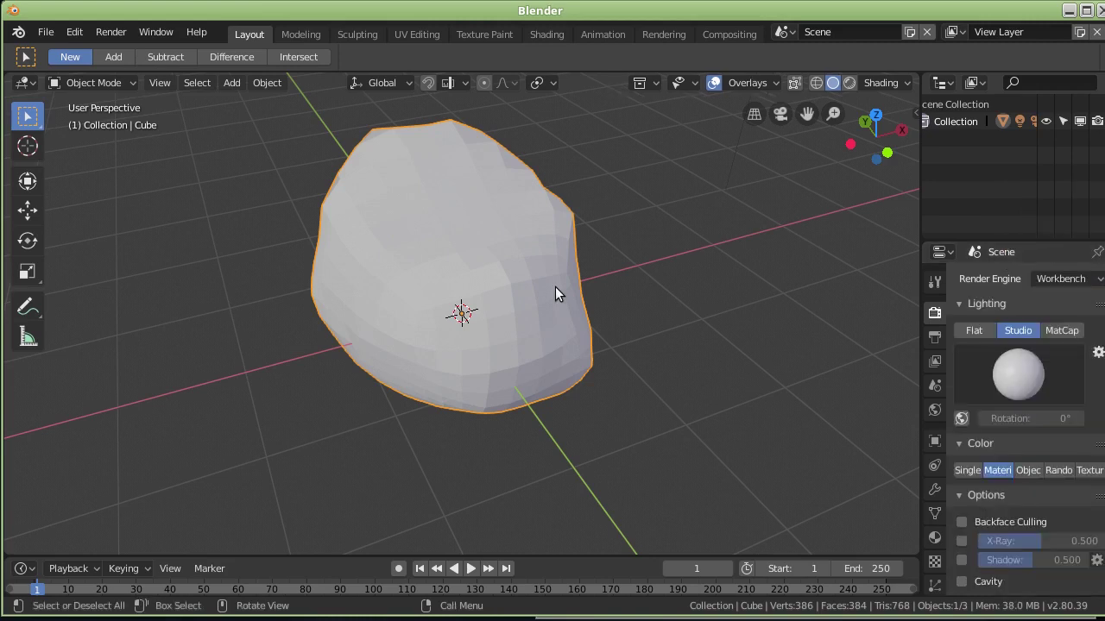
# - Render the sculpted lump from the camera view, then close the render window
pyautogui.press('KP_0')
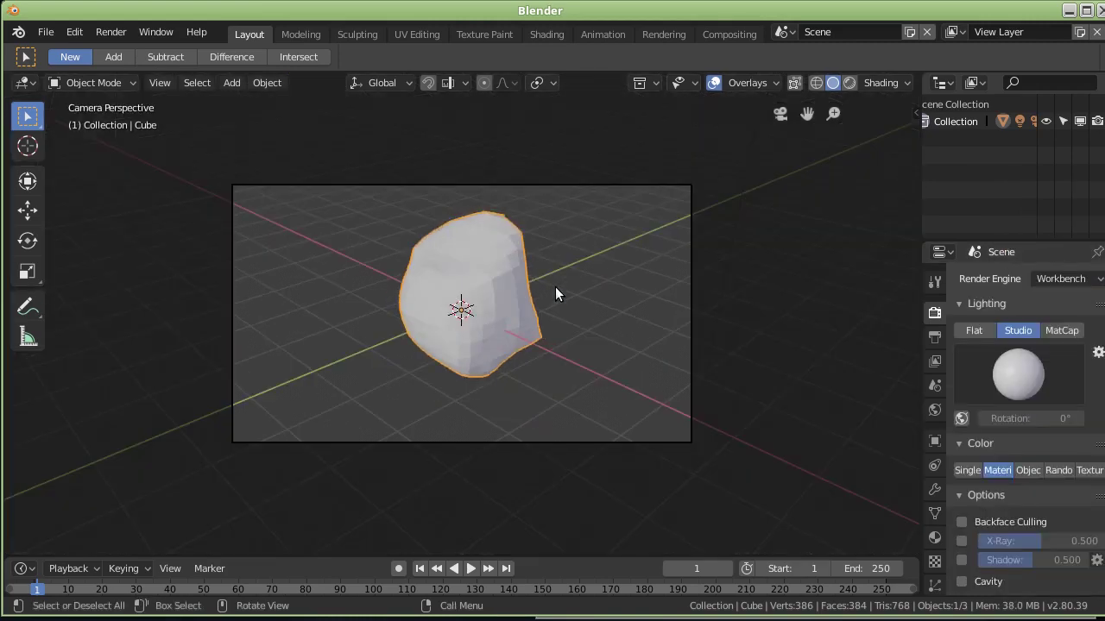
pyautogui.press('F12')
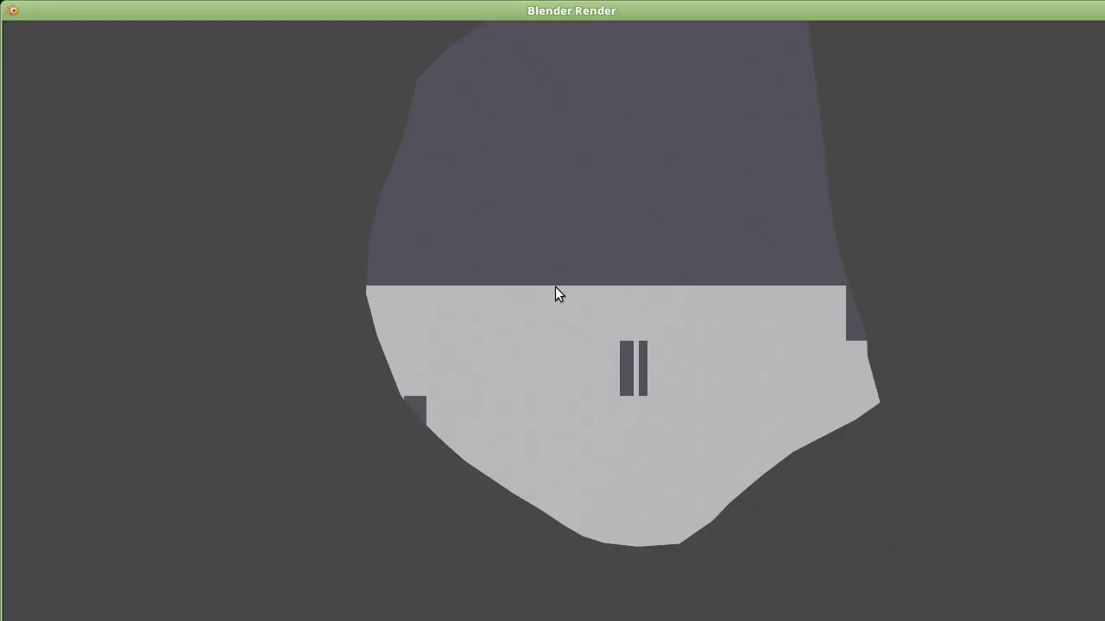
pyautogui.moveTo(668, 306); pyautogui.dragTo(537, 305, button='middle')
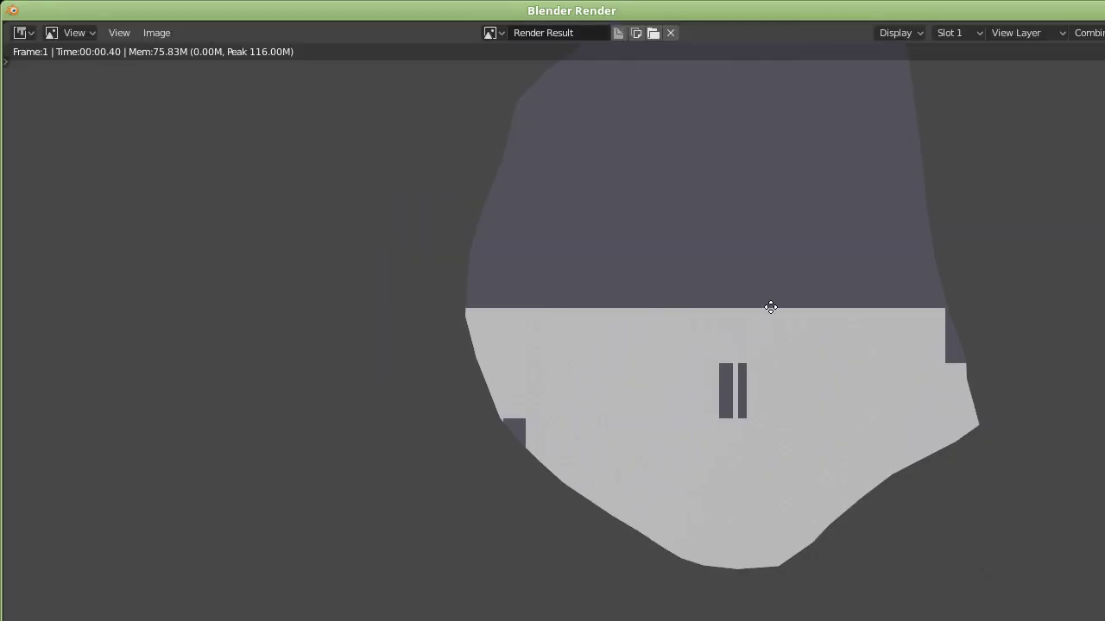
pyautogui.press('Escape')
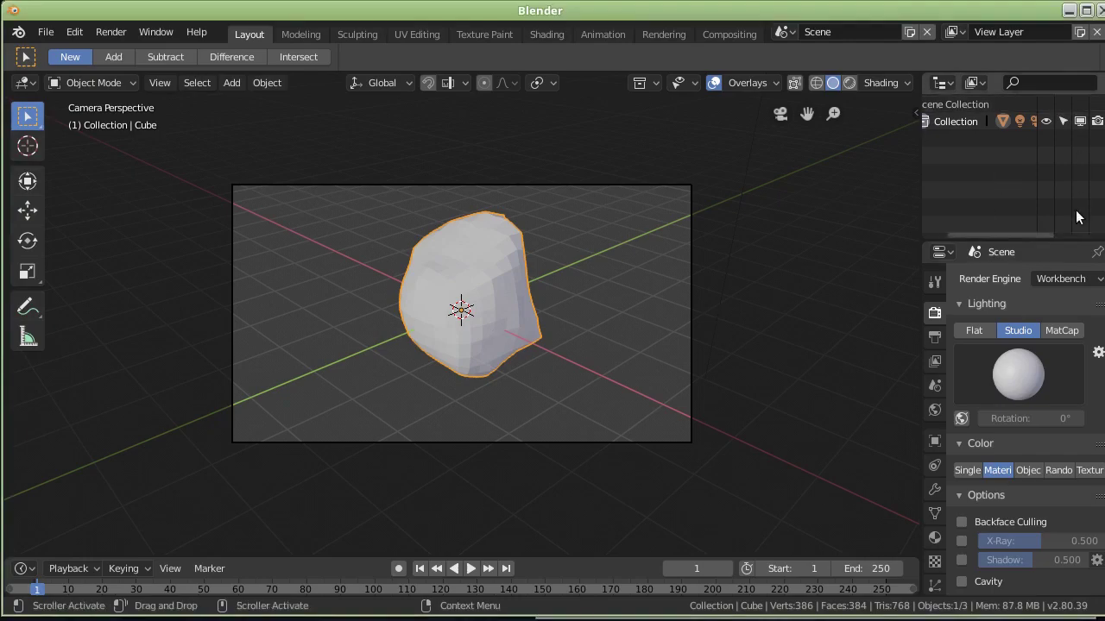
# - Switch the render engine to Eevee and do a first render of the lump
pyautogui.click(1070, 278)
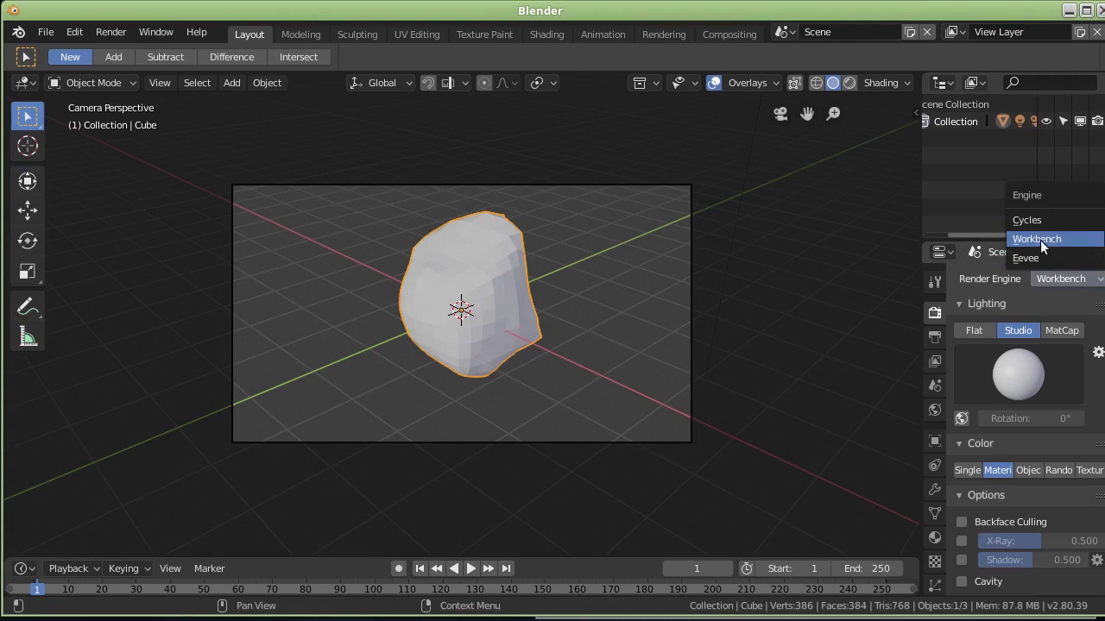
pyautogui.click(1038, 257)
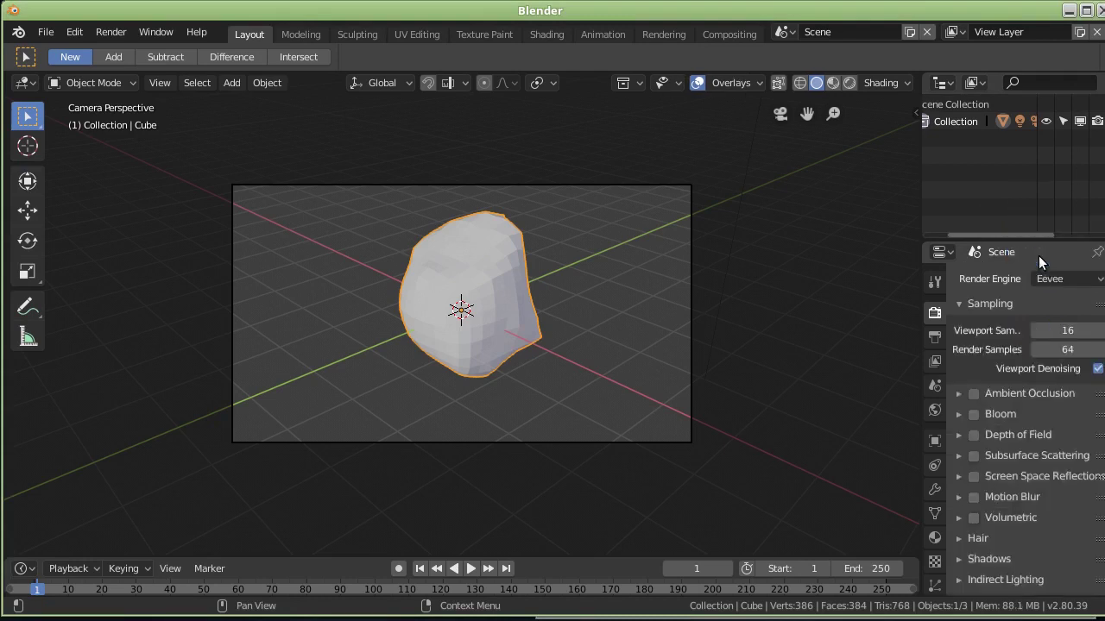
pyautogui.press('F12')
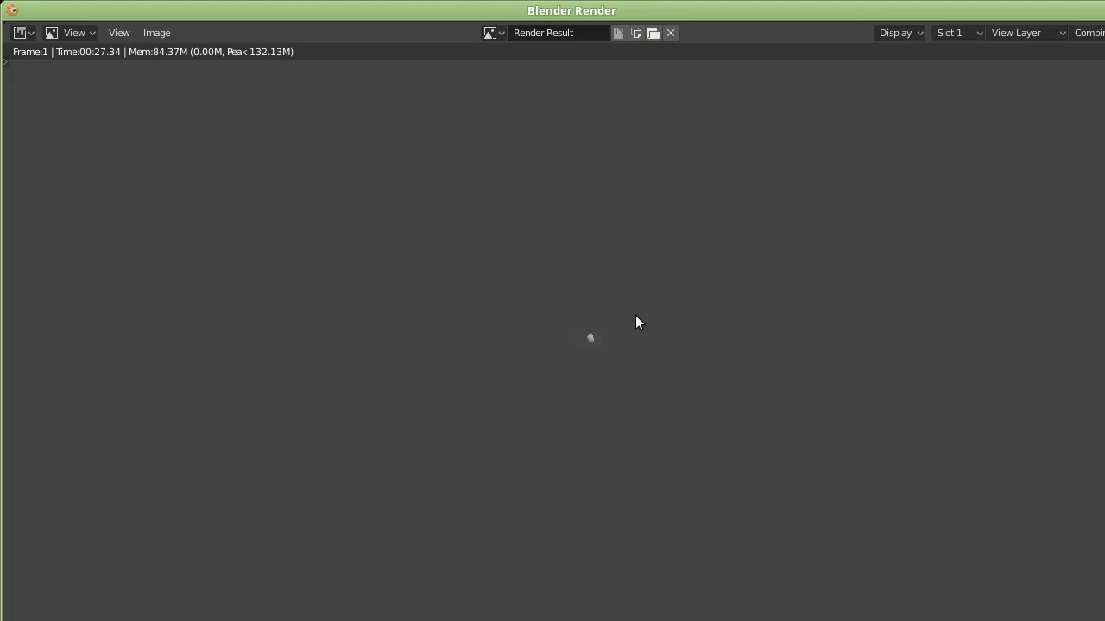
pyautogui.scroll(7, 604, 322)
pyautogui.scroll(4, 641, 308)
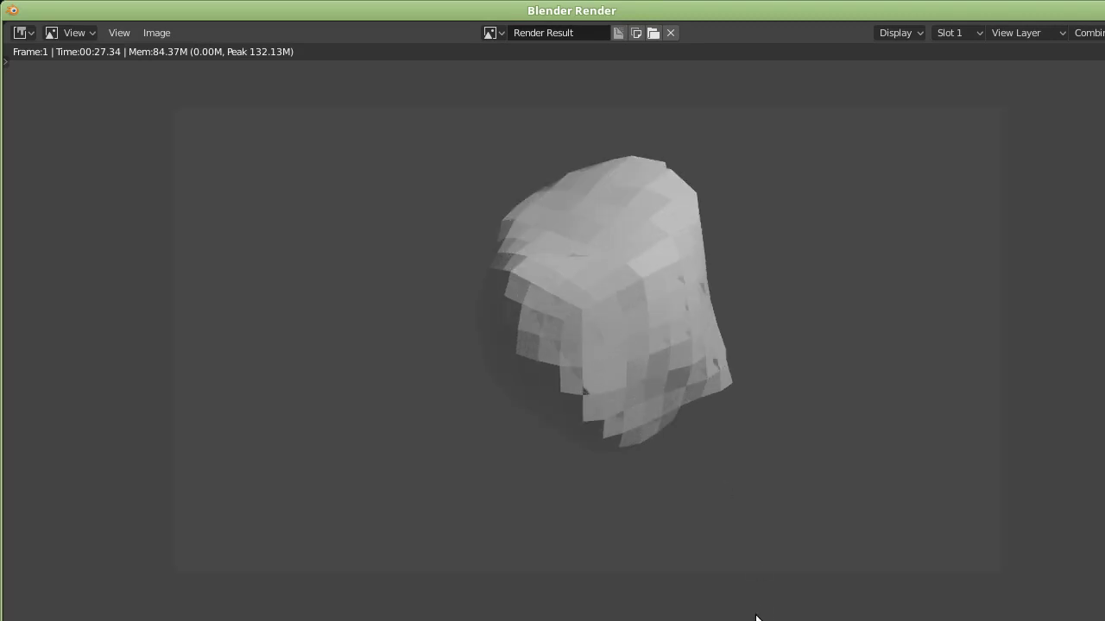
pyautogui.press('Escape')
# - Render the lump with Eevee again, view the result, then close the render
pyautogui.press('F12')
pyautogui.scroll(3, 639, 324)
pyautogui.scroll(-2, 631, 293)
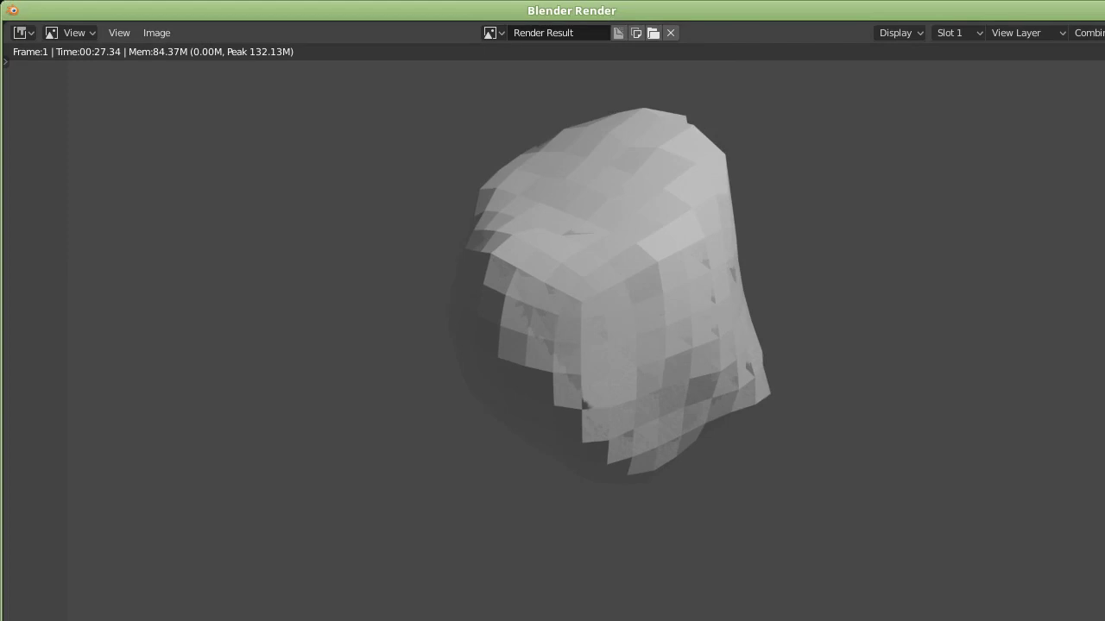
pyautogui.press('Escape')
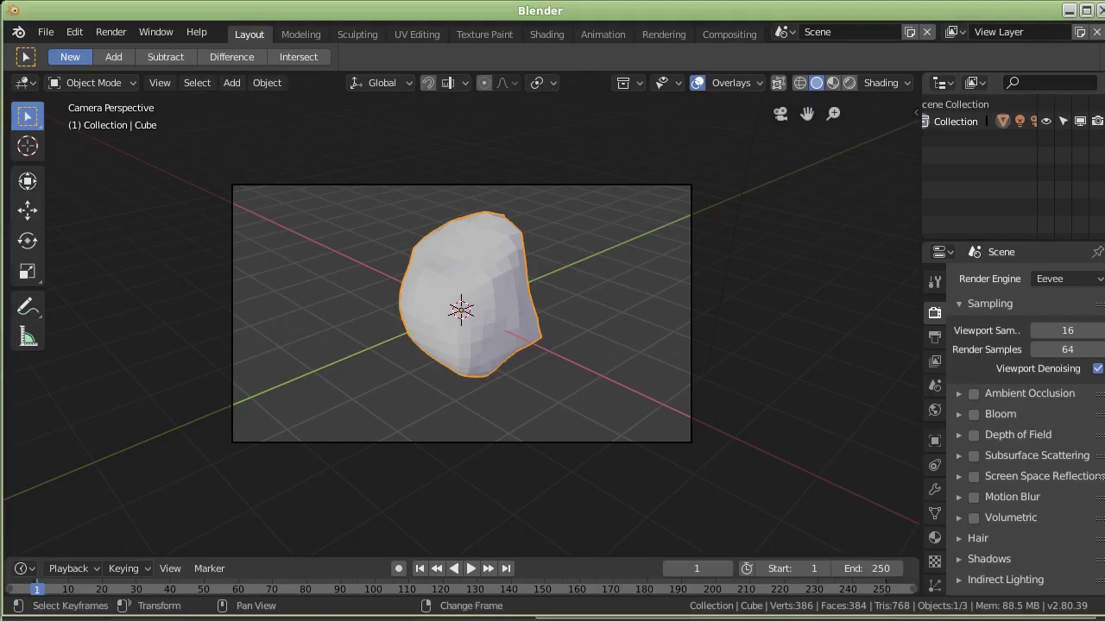
pyautogui.press('F11')
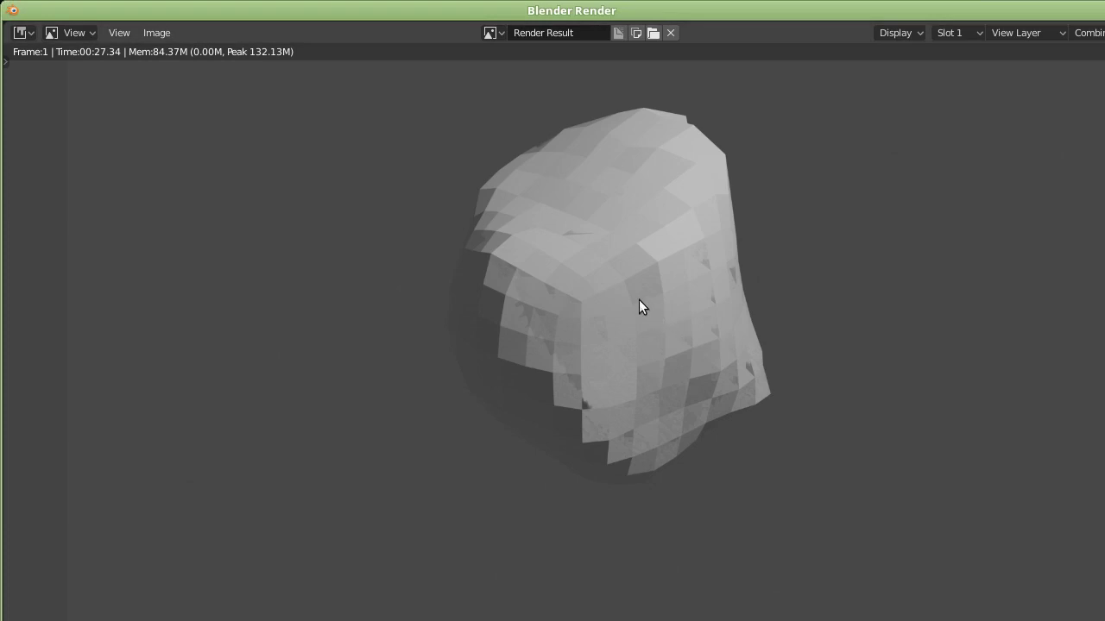
pyautogui.scroll(1, 611, 302)
pyautogui.scroll(2, 611, 288)
pyautogui.scroll(-4, 611, 288)
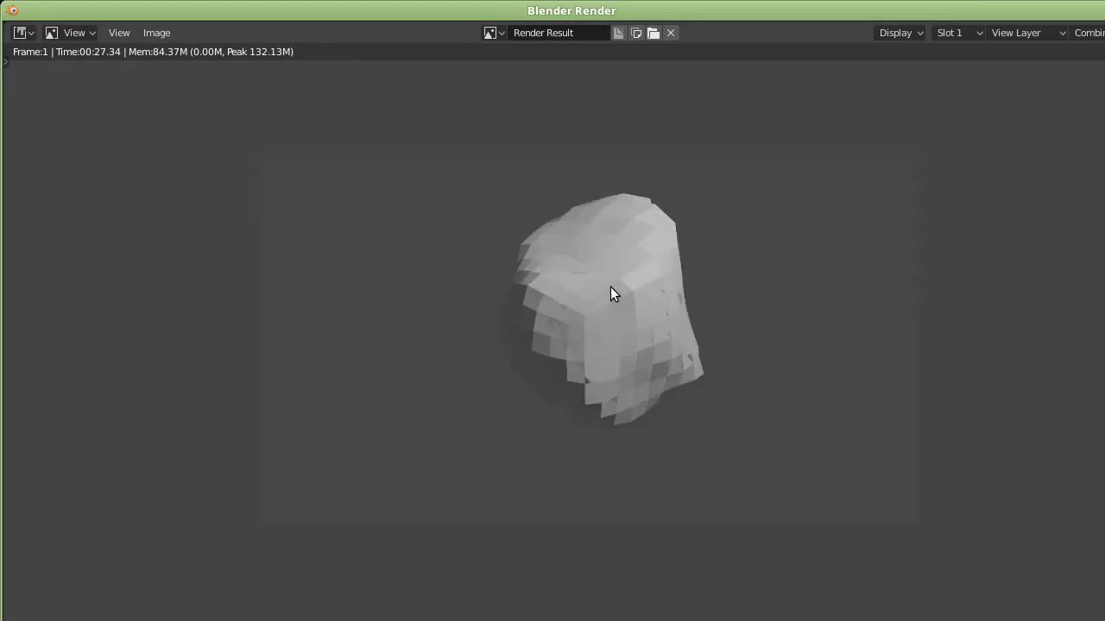
pyautogui.scroll(1, 613, 286)
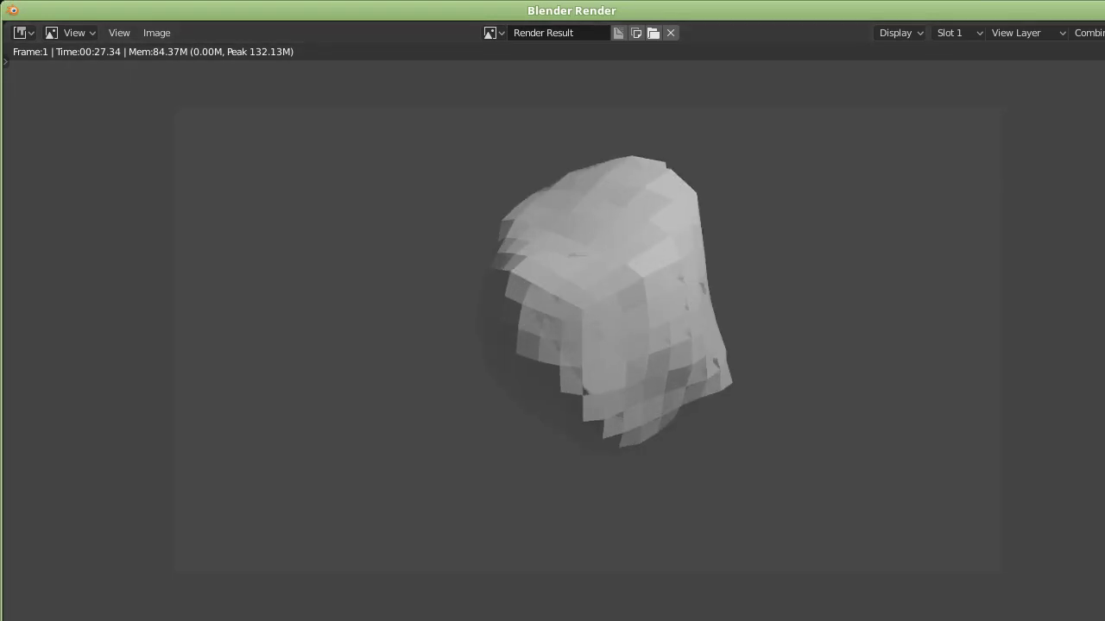
pyautogui.press('Escape')
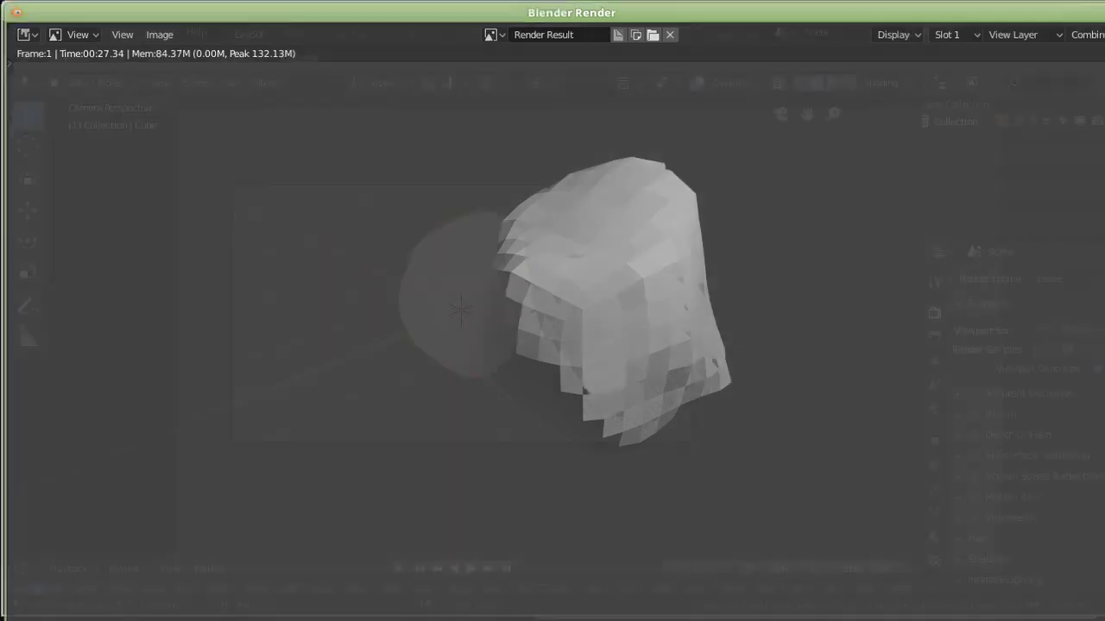
# - Set the render engine to Cycles, trying GPU Compute before setting the Device back to CPU
pyautogui.click(1089, 281)
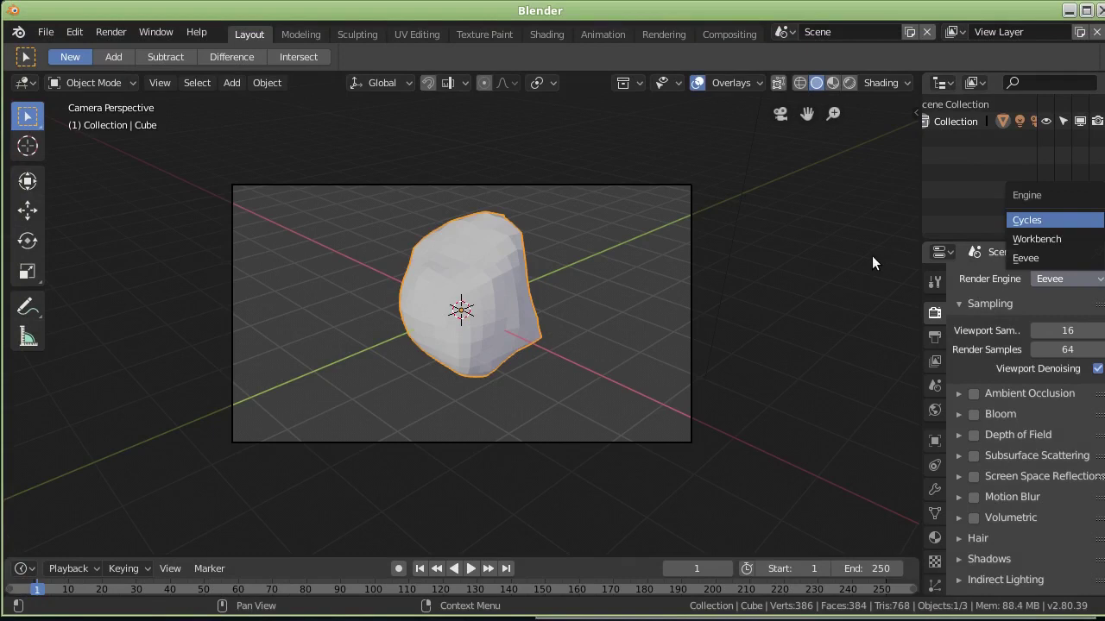
pyautogui.click(1026, 220)
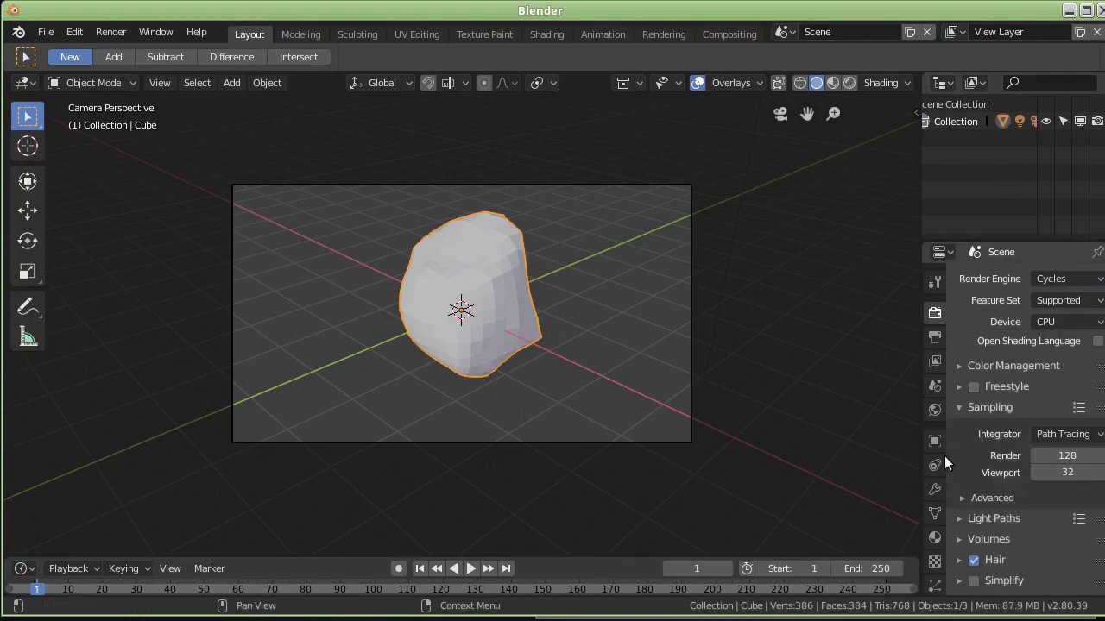
pyautogui.click(1050, 323)
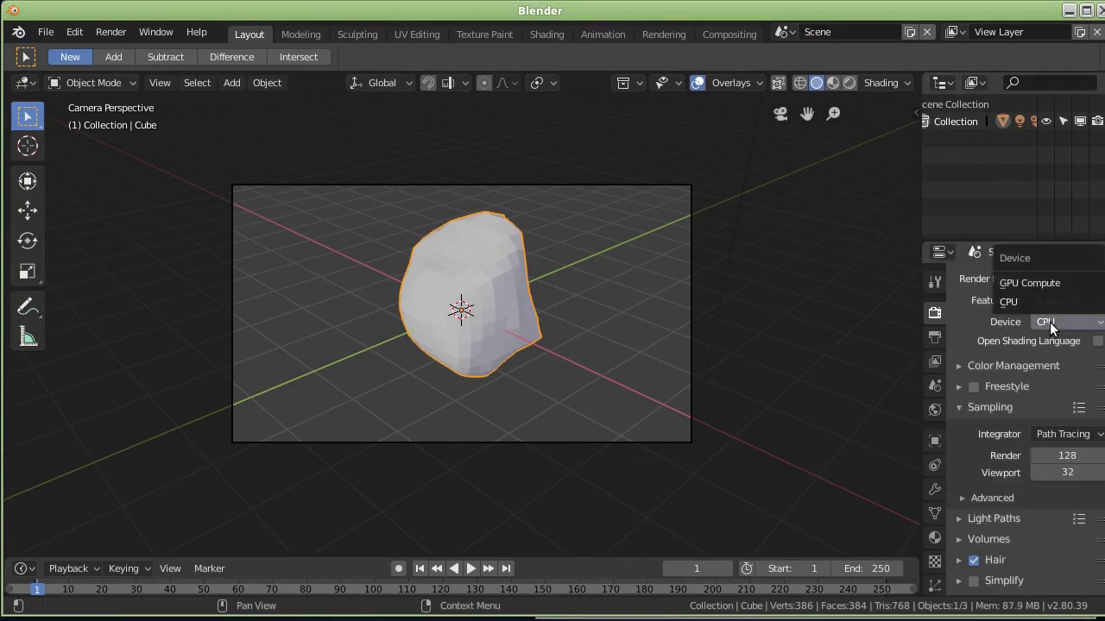
pyautogui.click(1048, 284)
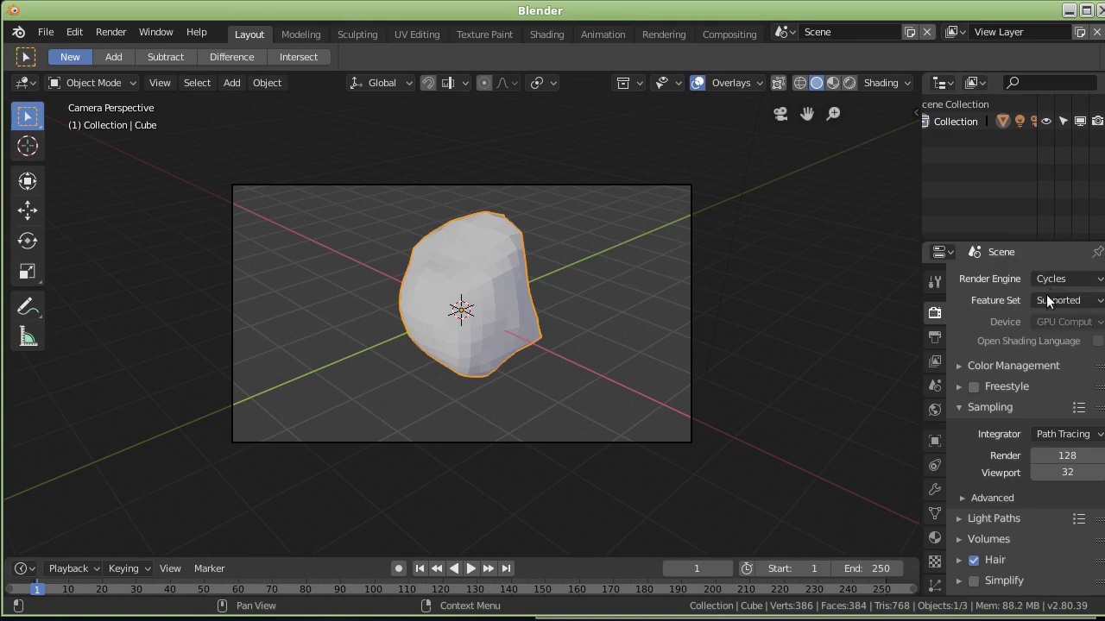
pyautogui.click(1061, 323)
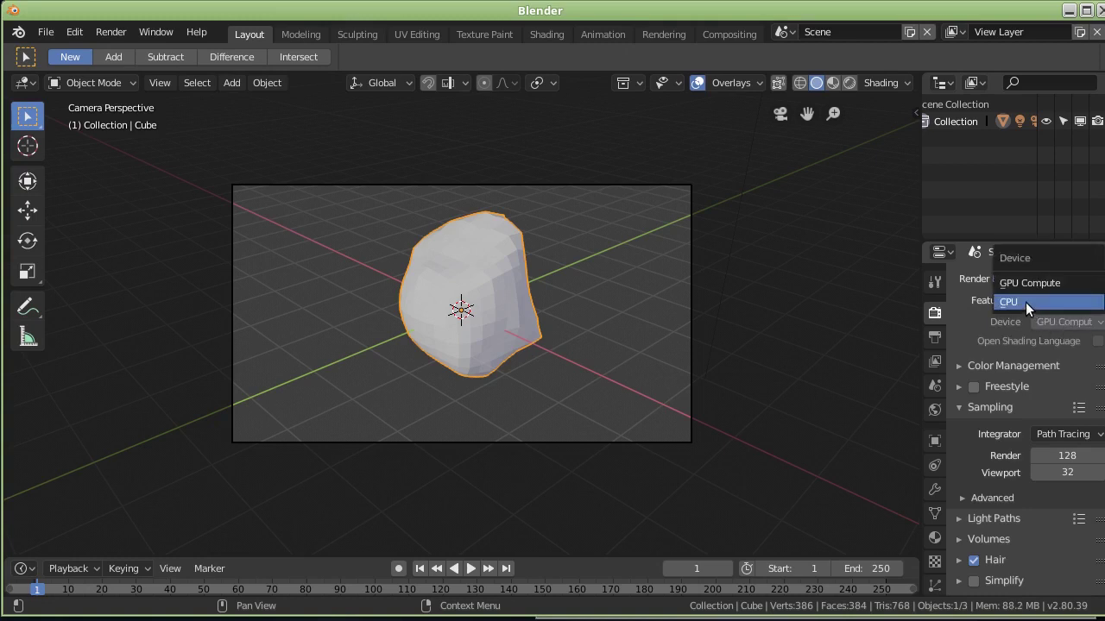
pyautogui.click(1025, 302)
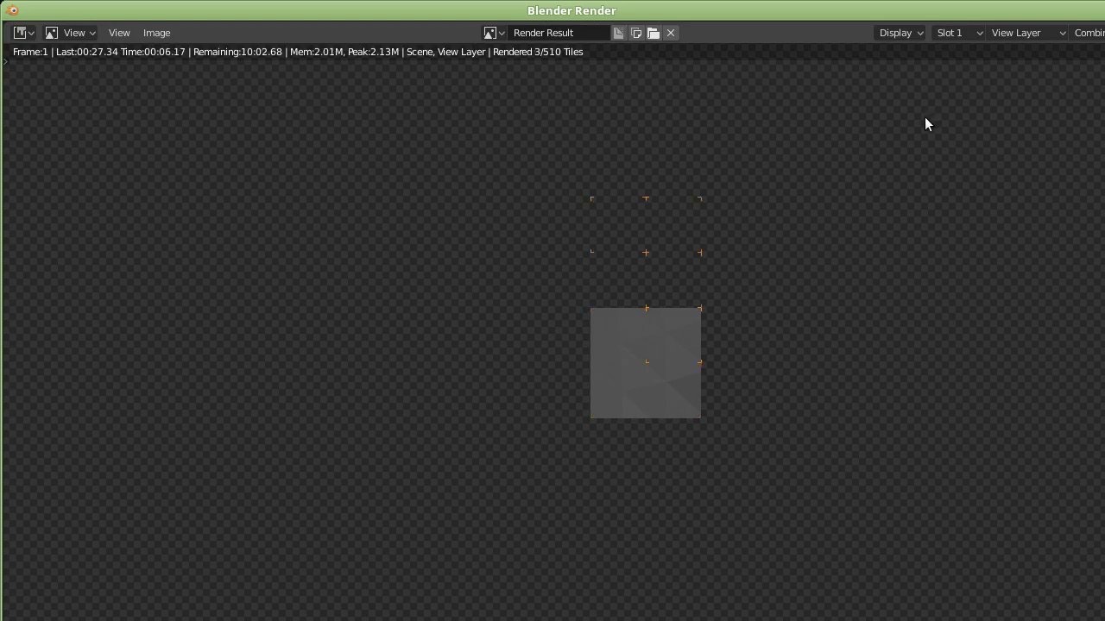
pyautogui.scroll(-1, 708, 208)
pyautogui.scroll(-1, 709, 208)
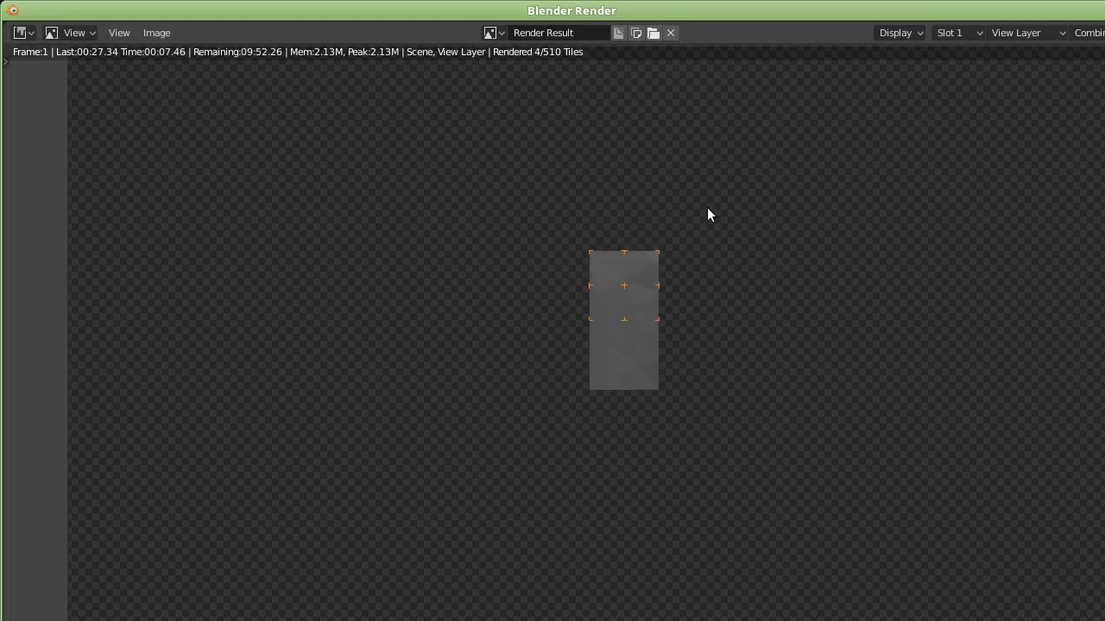
pyautogui.scroll(-1, 707, 208)
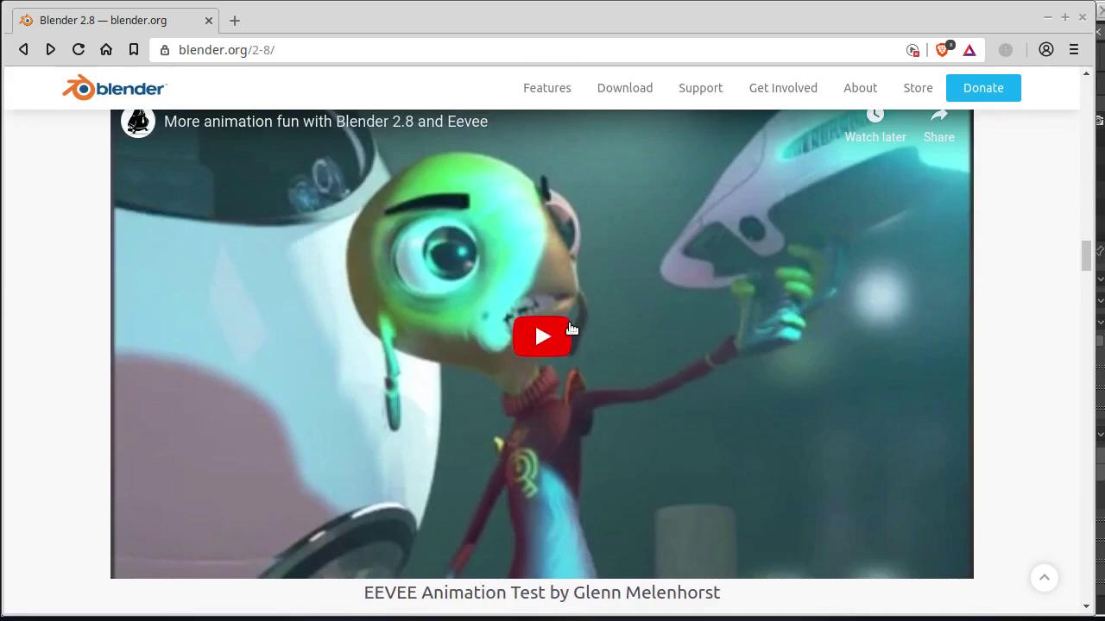
# - Play the EEVEE Animation Test video, skipping ahead to about 2:14, then pause it
pyautogui.click(637, 330)
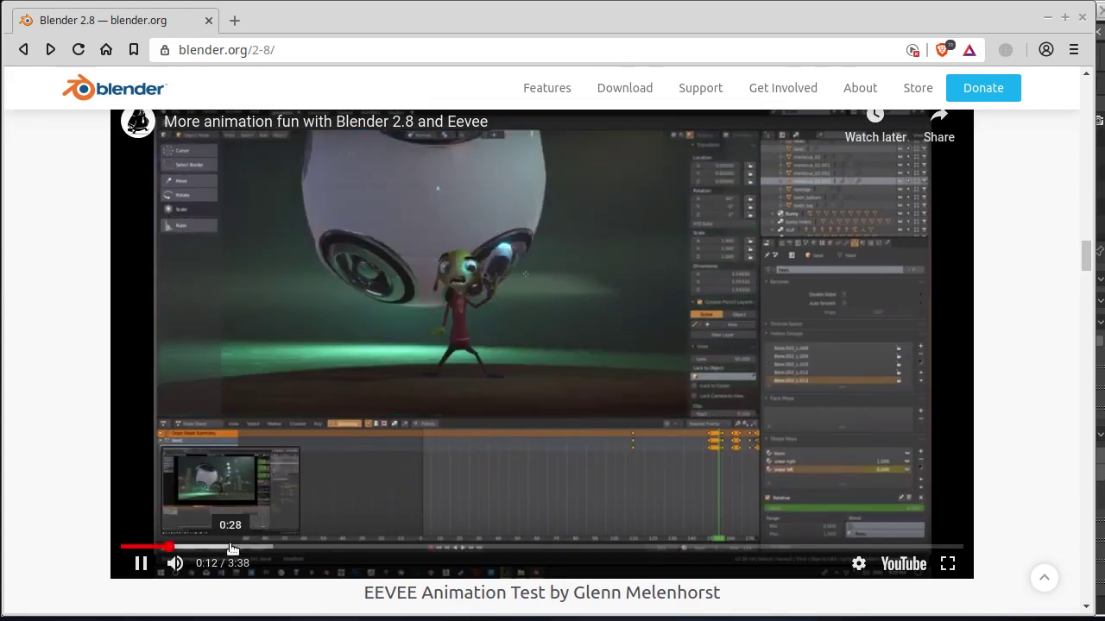
pyautogui.click(231, 548)
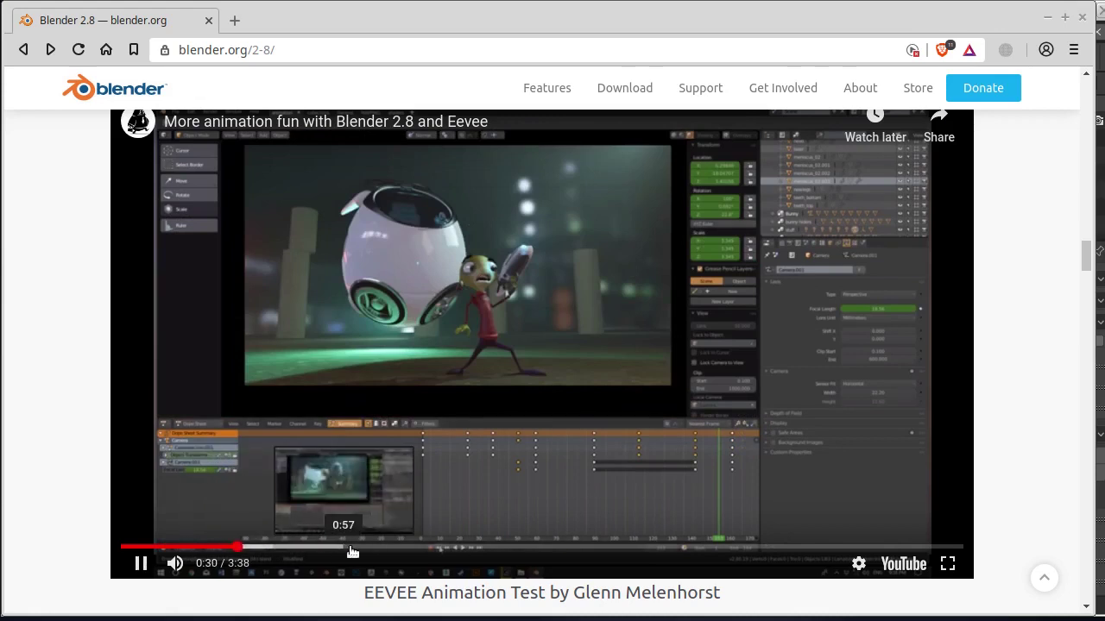
pyautogui.moveTo(341, 547); pyautogui.dragTo(356, 547)
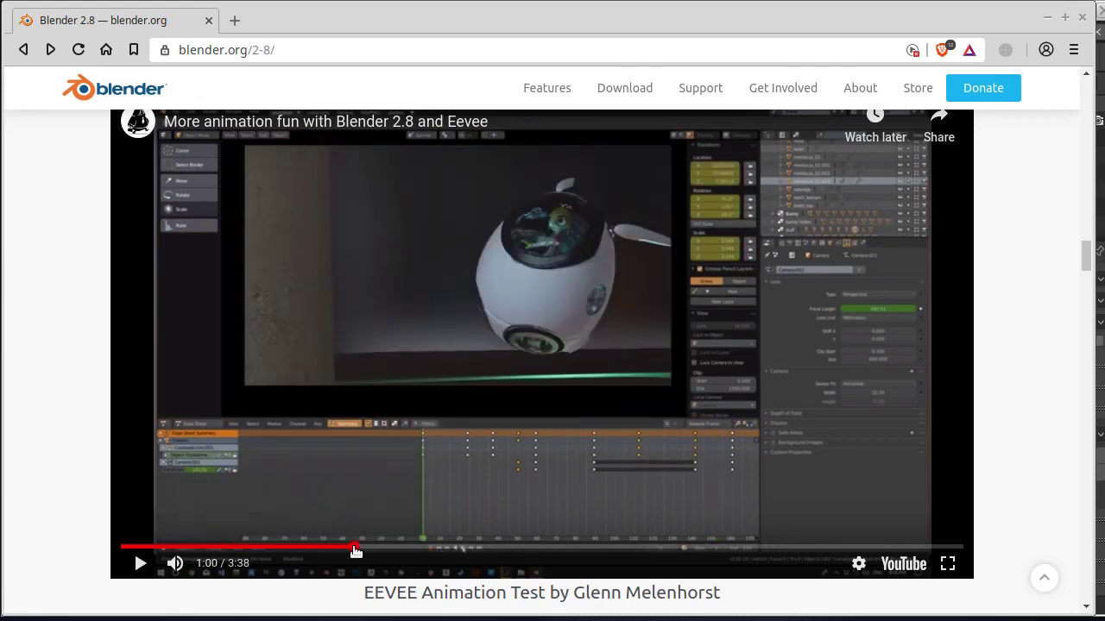
pyautogui.click(441, 548)
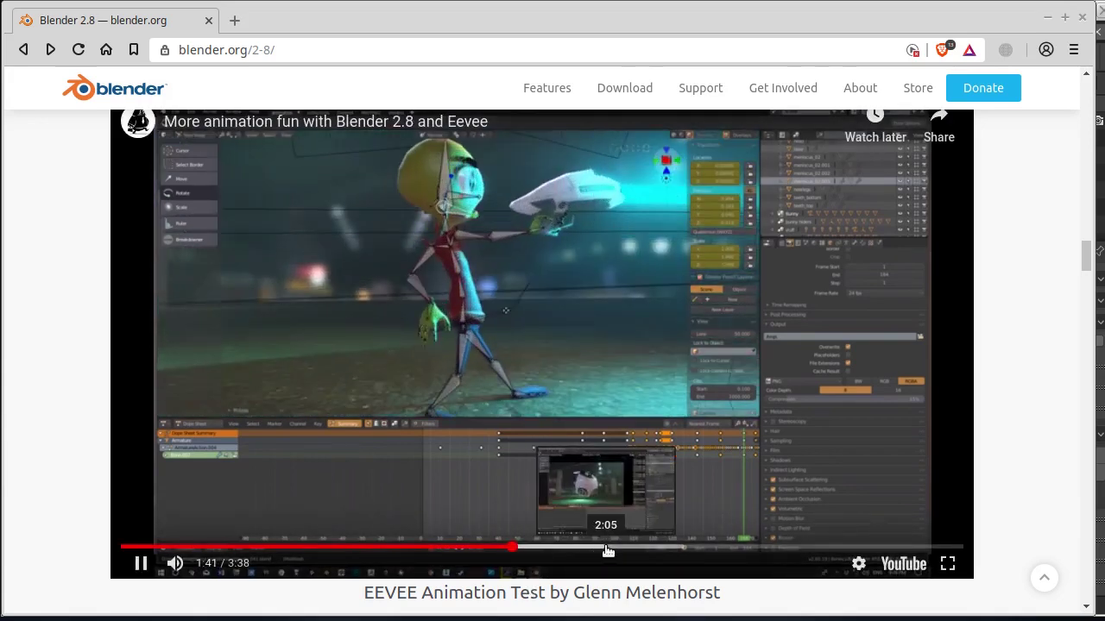
pyautogui.click(602, 547)
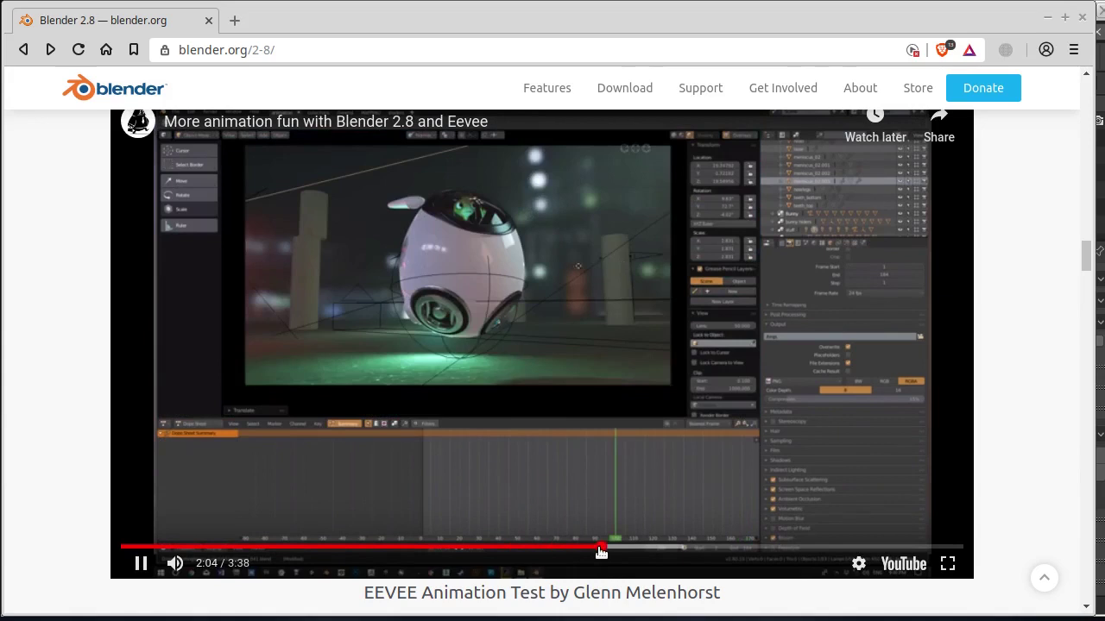
pyautogui.click(639, 547)
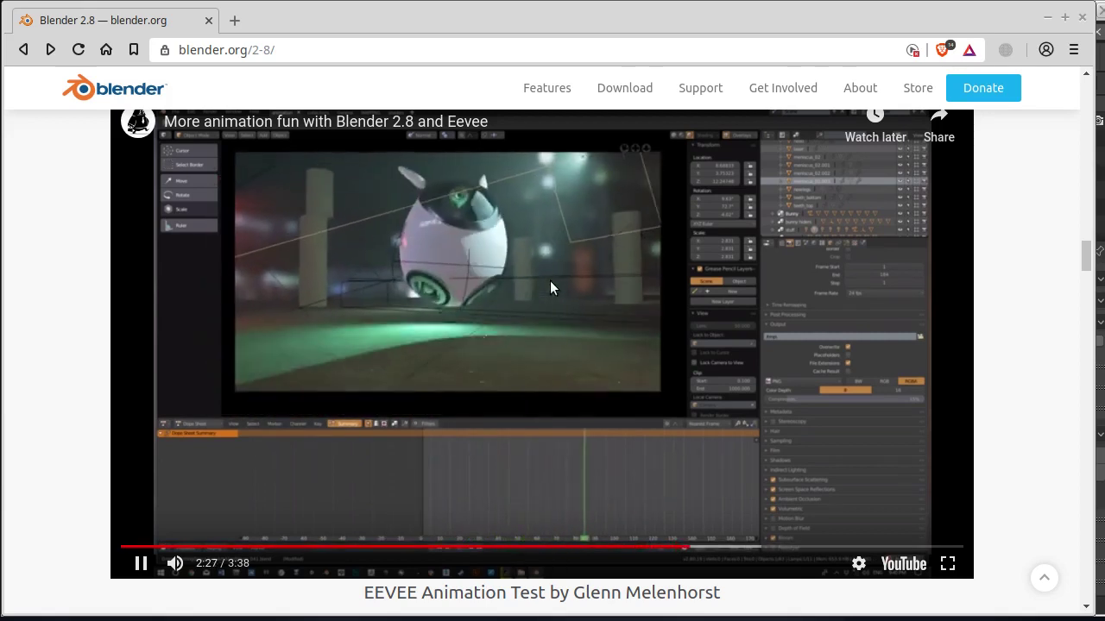
pyautogui.click(141, 564)
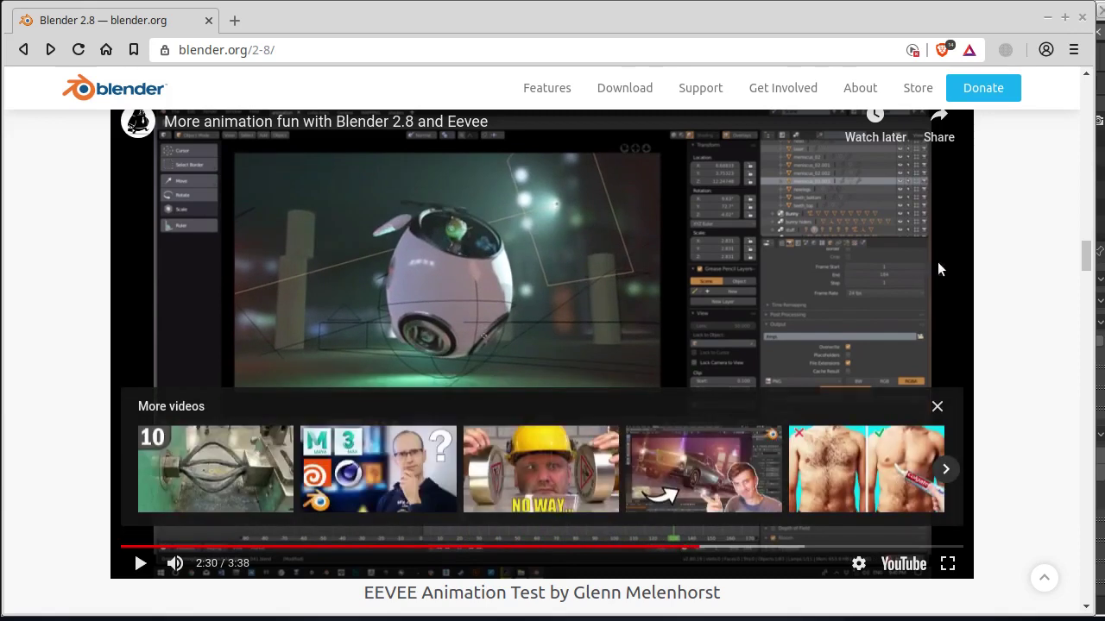
# - Scroll down to the 'HERO – Blender Grease Pencil Showcase' video
pyautogui.scroll(-6, 958, 264)
pyautogui.scroll(-2, 968, 264)
pyautogui.scroll(-1, 969, 264)
# - Show File > New templates: General, 2D Animation, Sculpting, VFX and Video Editing
pyautogui.scroll(-2, 968, 264)
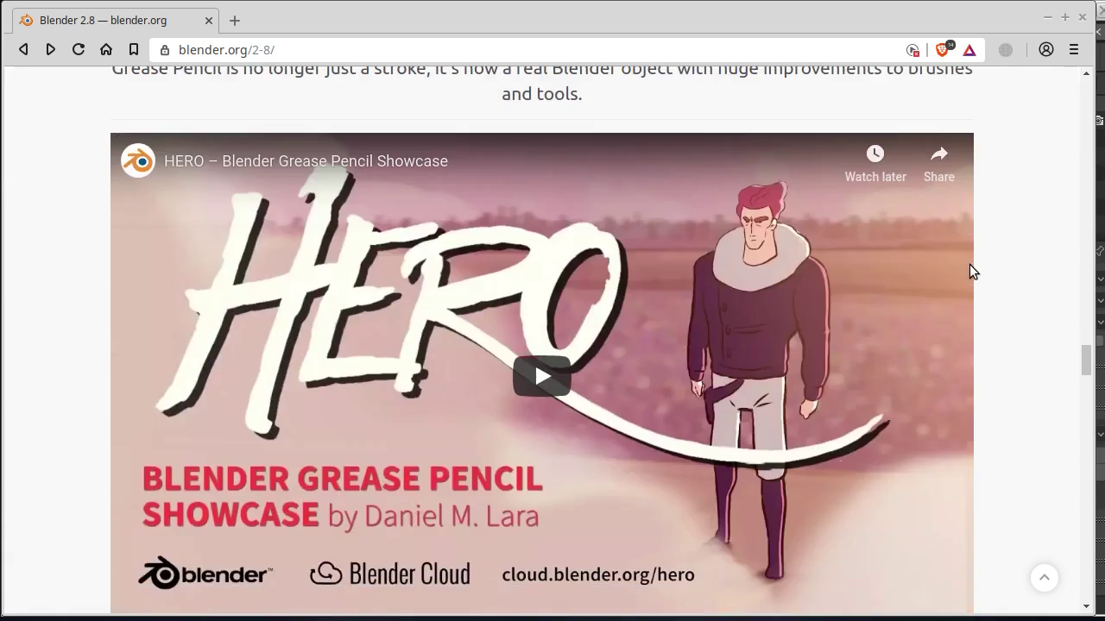
pyautogui.scroll(2, 718, 284)
pyautogui.scroll(-3, 629, 420)
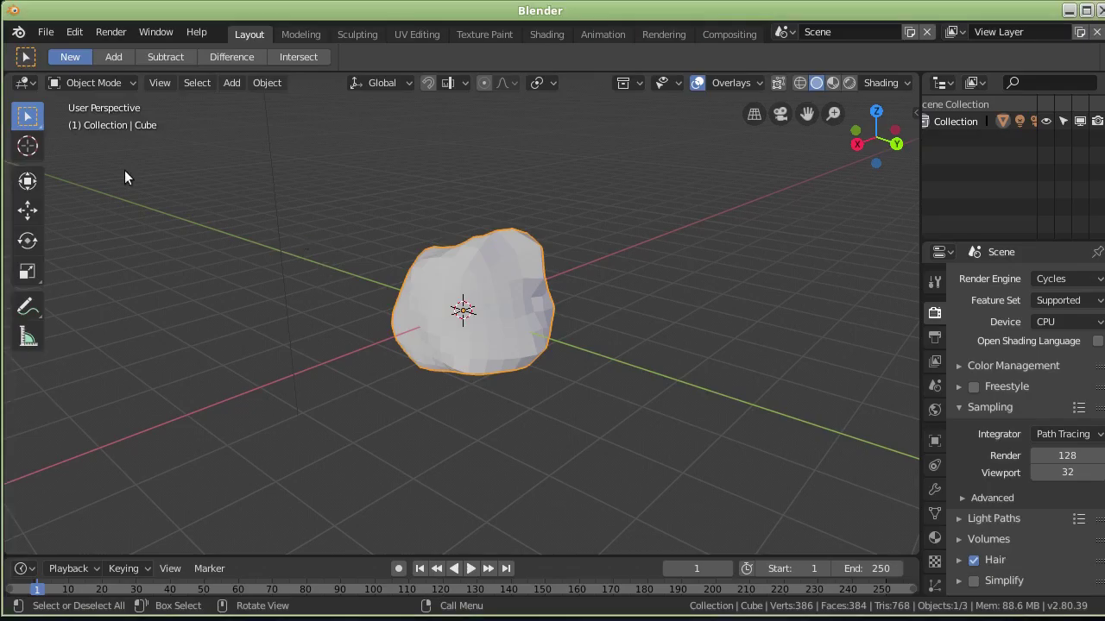
pyautogui.click(42, 35)
pyautogui.moveTo(67, 52)
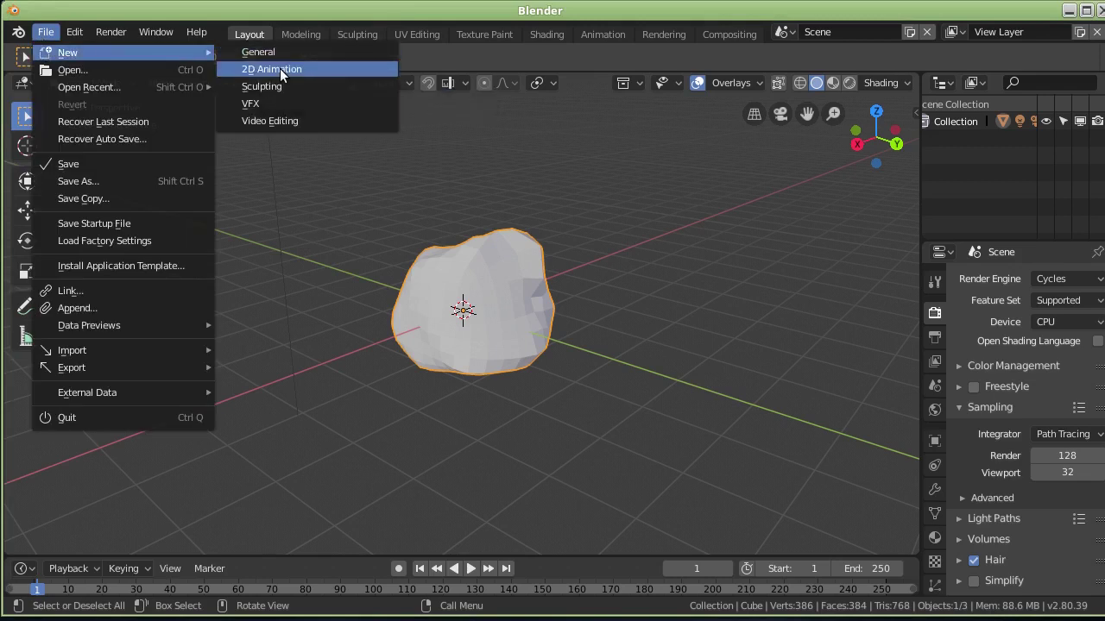
# - Start a new 2D Animation file and draw a freehand looped stroke
pyautogui.click(279, 68)
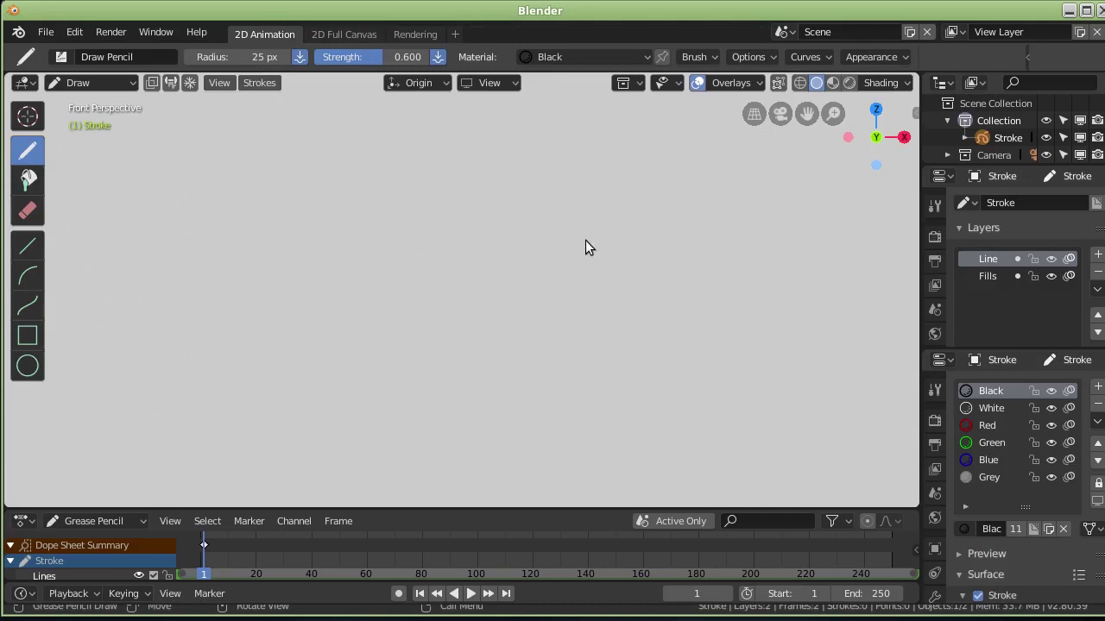
pyautogui.scroll(3, 431, 288)
pyautogui.scroll(4, 432, 288)
pyautogui.scroll(3, 431, 289)
pyautogui.moveTo(298, 292); pyautogui.dragTo(292, 302)
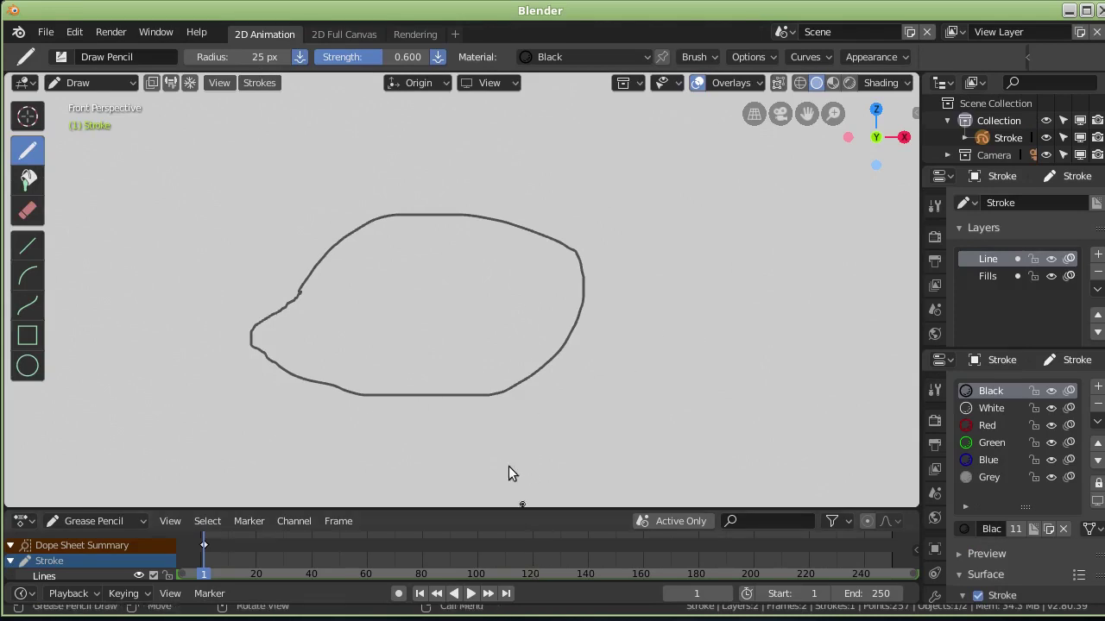
# - View the loop through the camera and shift the camera slightly in Object Mode
pyautogui.moveTo(390, 295)
pyautogui.mouseDown(button='middle')
pyautogui.moveTo(725, 297)
pyautogui.moveTo(560, 326)
pyautogui.moveTo(458, 327)
pyautogui.mouseUp(button='middle')
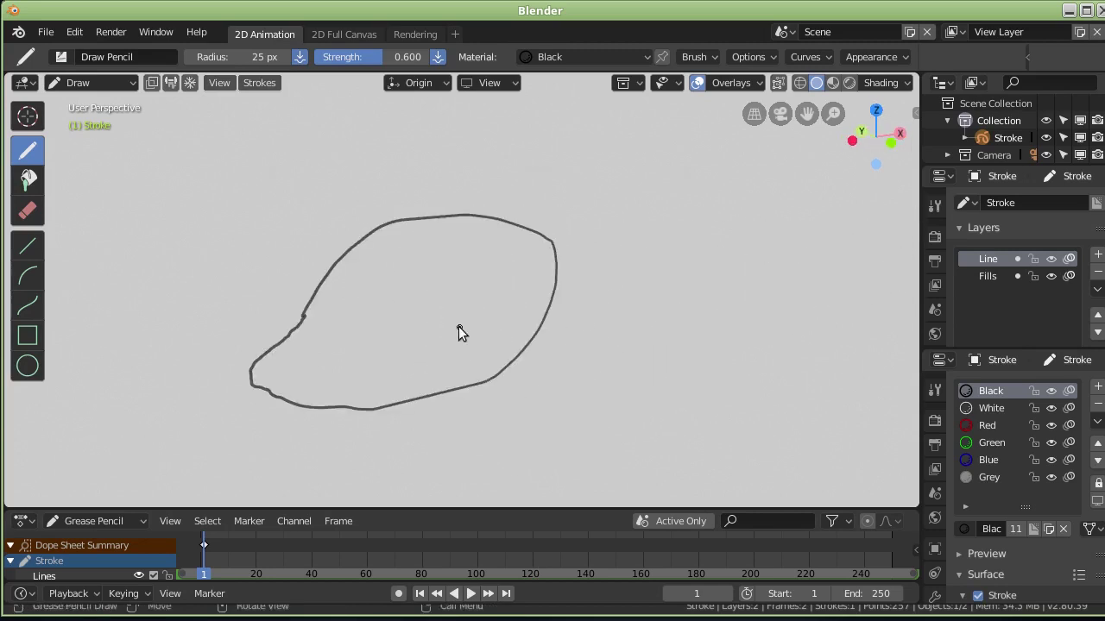
pyautogui.press('KP_0')
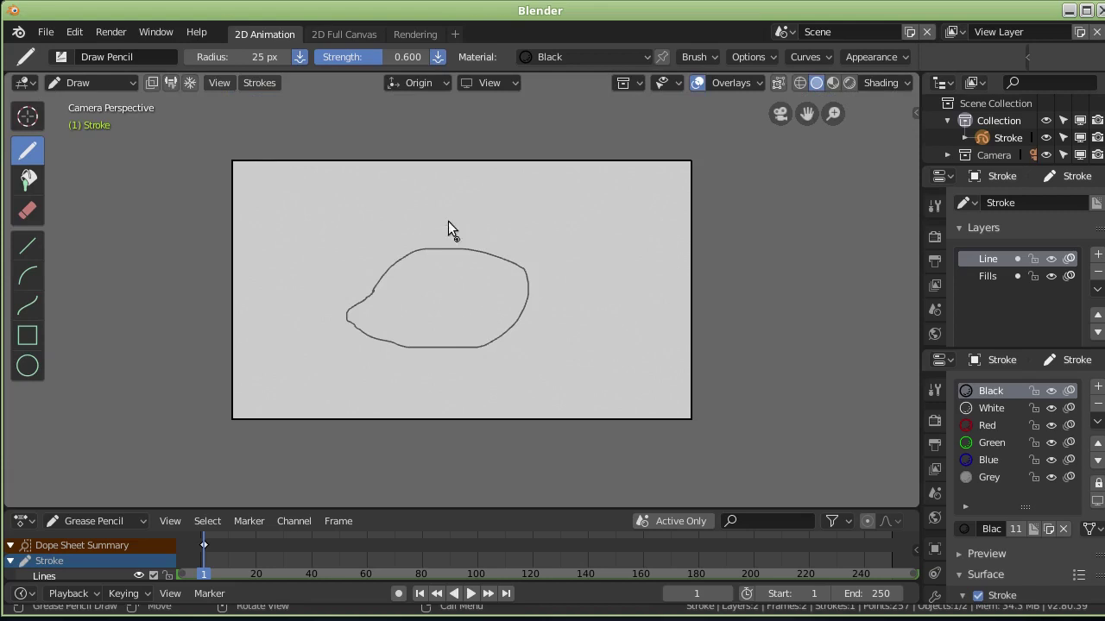
pyautogui.hotkey('ctrl', 'Tab')
pyautogui.click(347, 161)
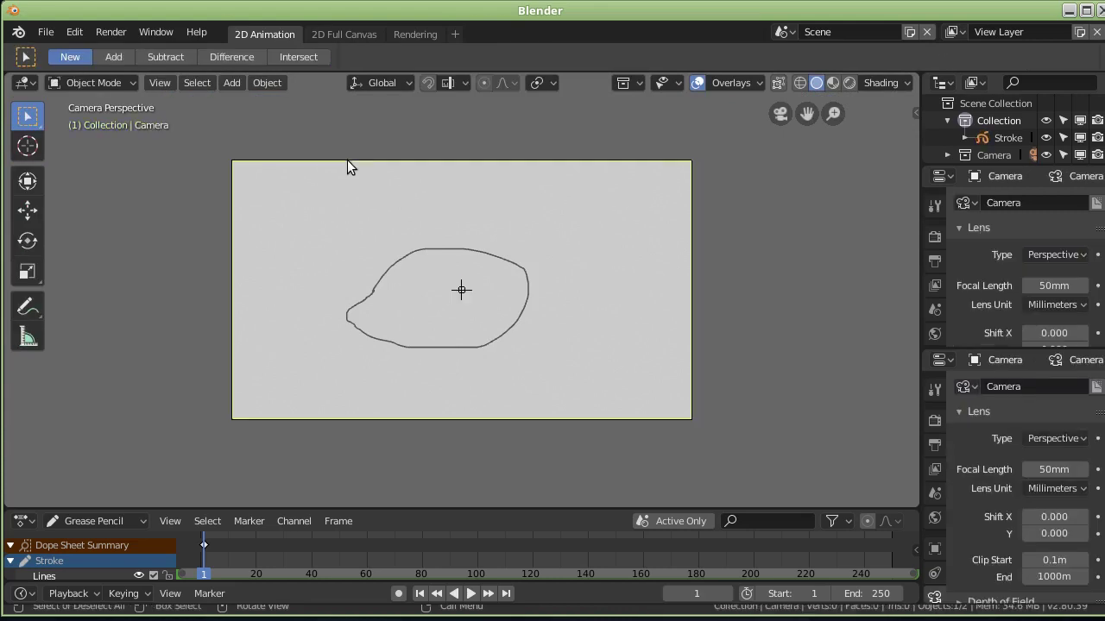
pyautogui.press('g')
pyautogui.click(368, 244)
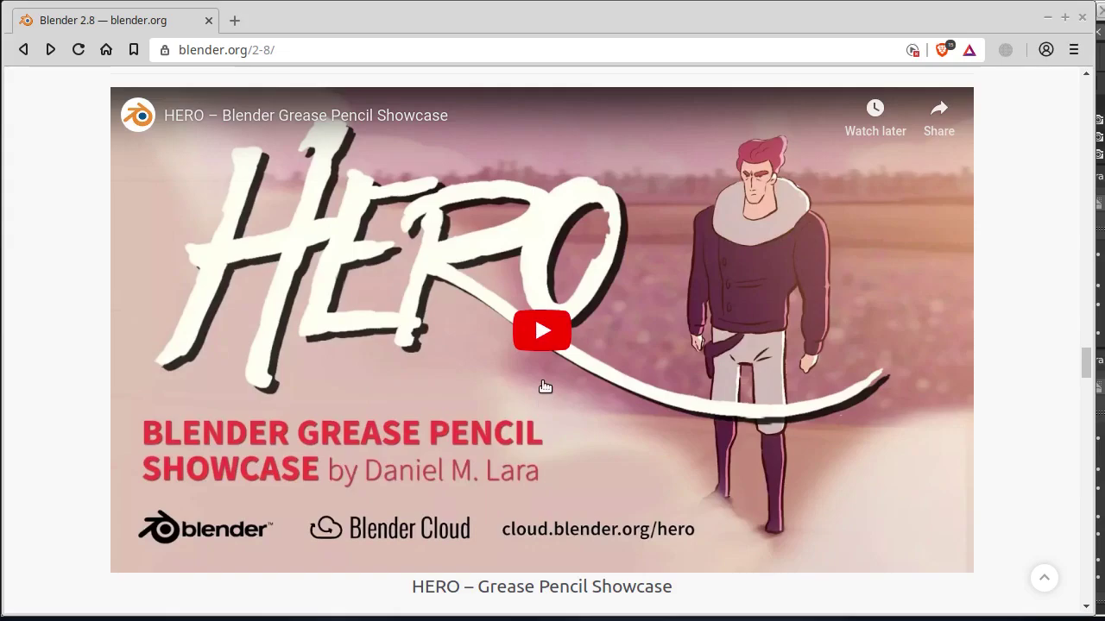
# - Play the HERO video, jumping to 0:10, 0:35, 0:47 and 1:11, then pause at 1:22
pyautogui.click(549, 329)
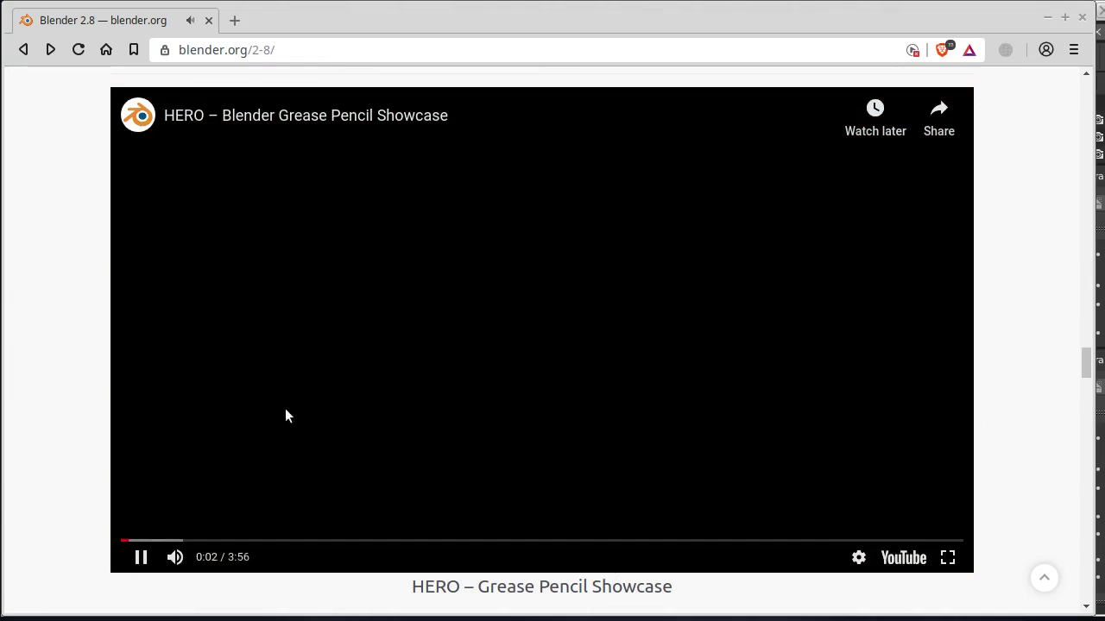
pyautogui.click(157, 540)
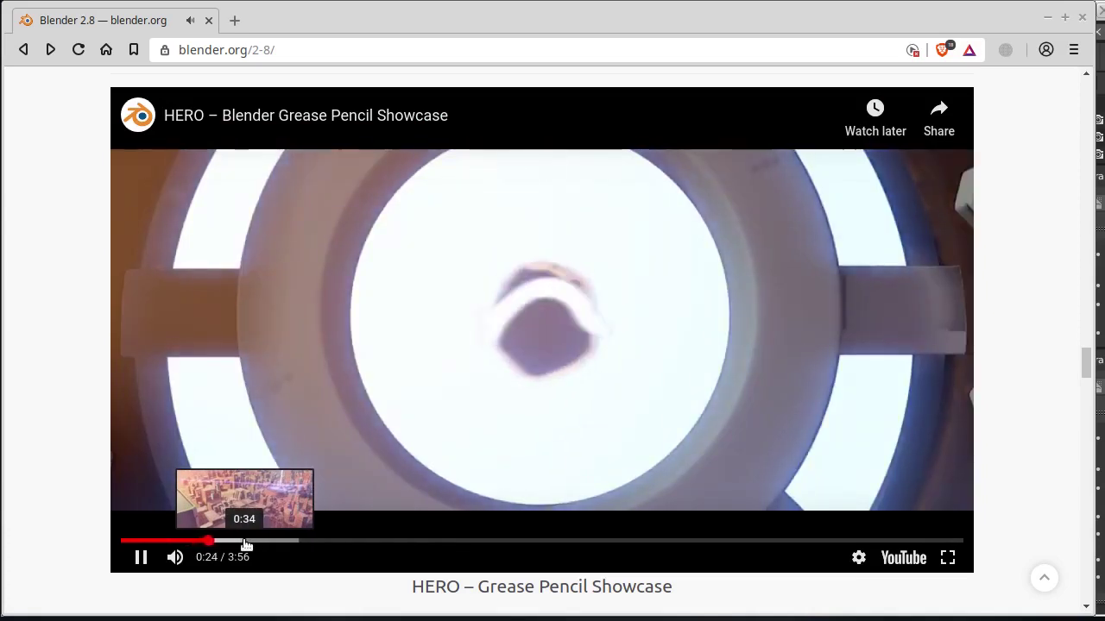
pyautogui.click(246, 542)
pyautogui.click(290, 542)
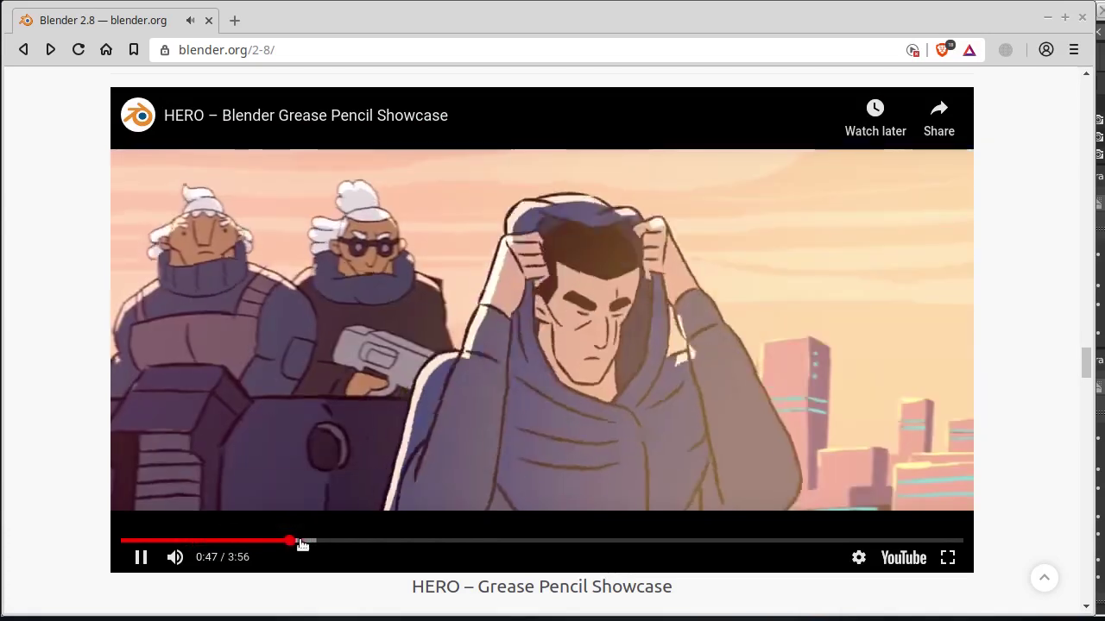
pyautogui.click(377, 542)
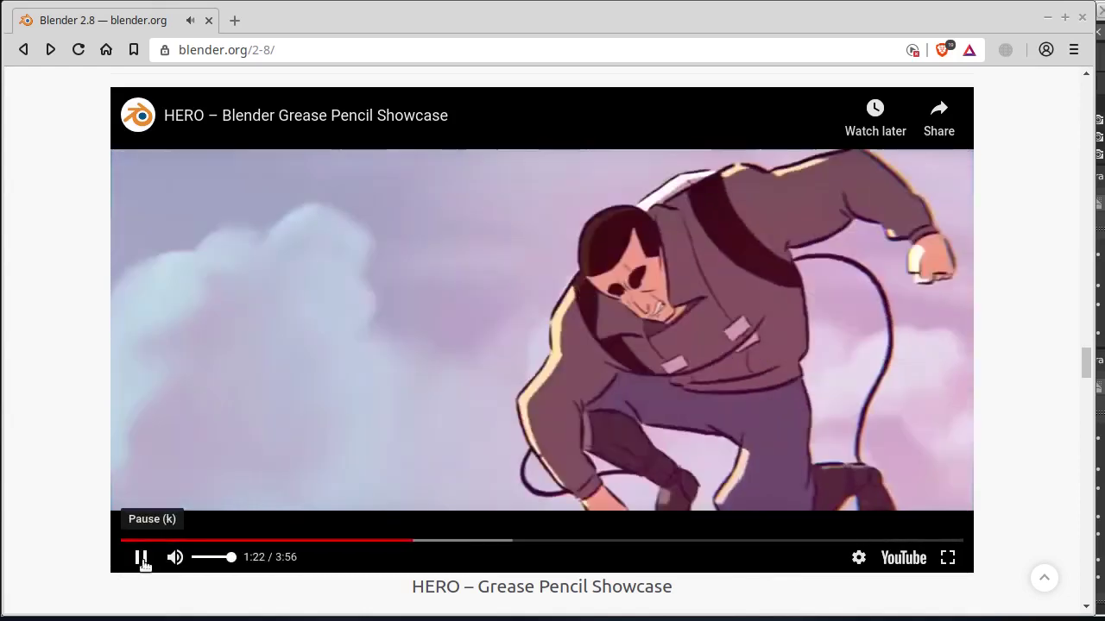
pyautogui.click(141, 558)
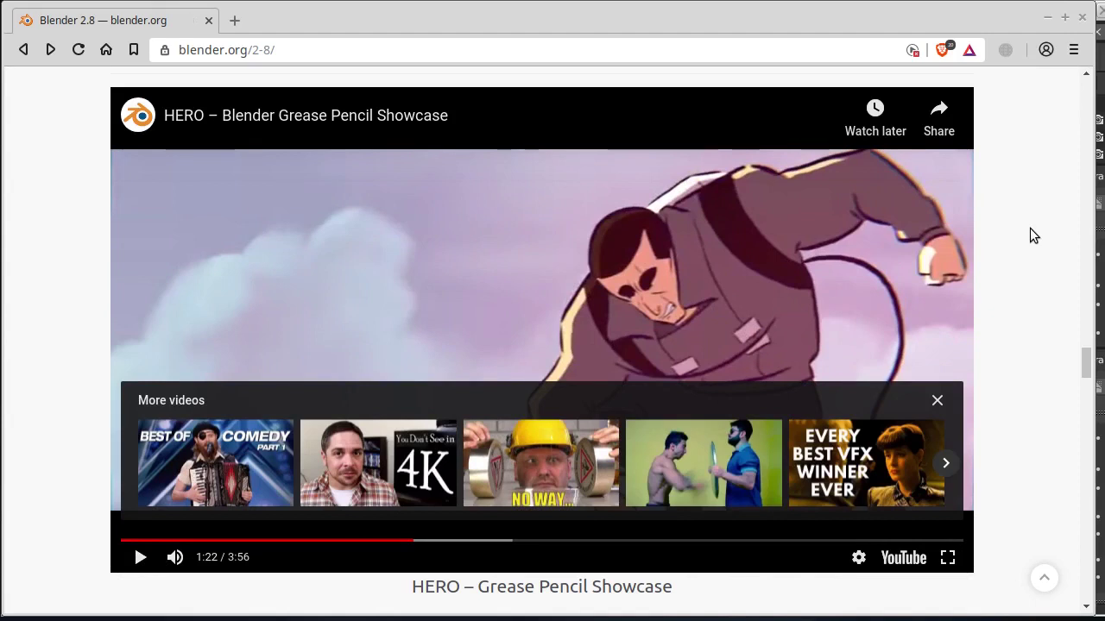
# - Scroll past the Collections and Cycles sections down to the More Features list
pyautogui.scroll(-2, 1030, 228)
pyautogui.scroll(-1, 1030, 228)
pyautogui.scroll(-1, 1030, 228)
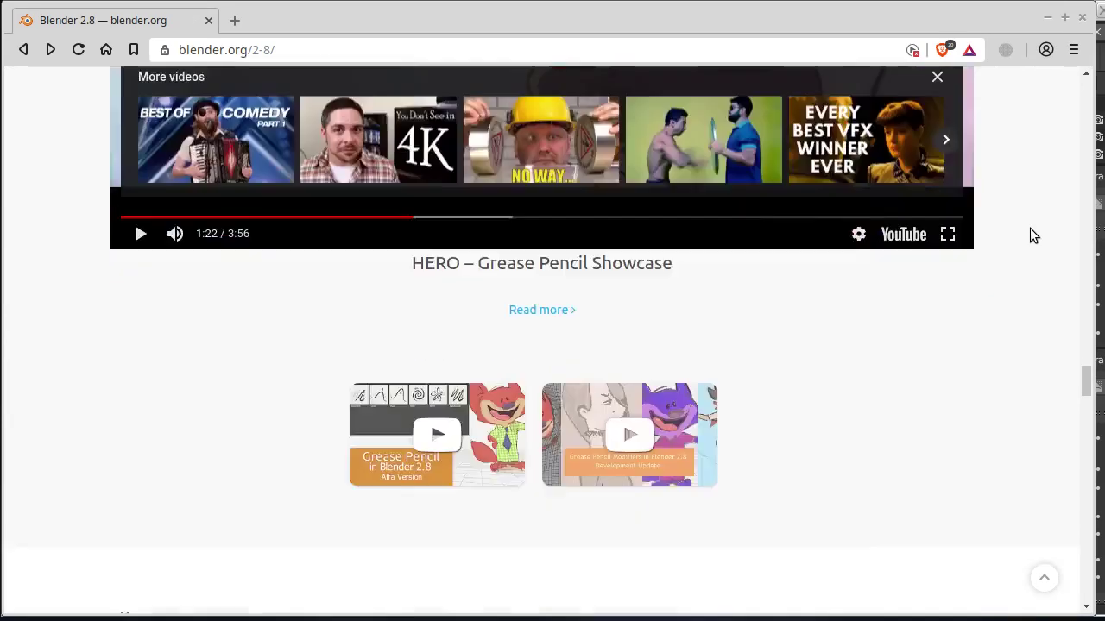
pyautogui.scroll(-2, 1030, 228)
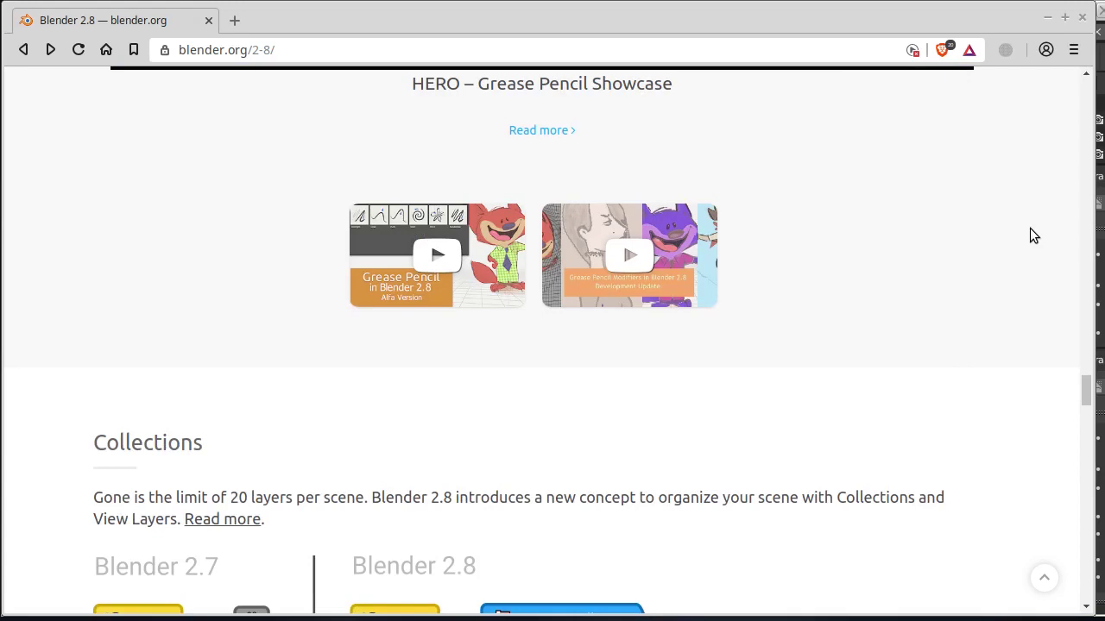
pyautogui.scroll(-3, 1029, 228)
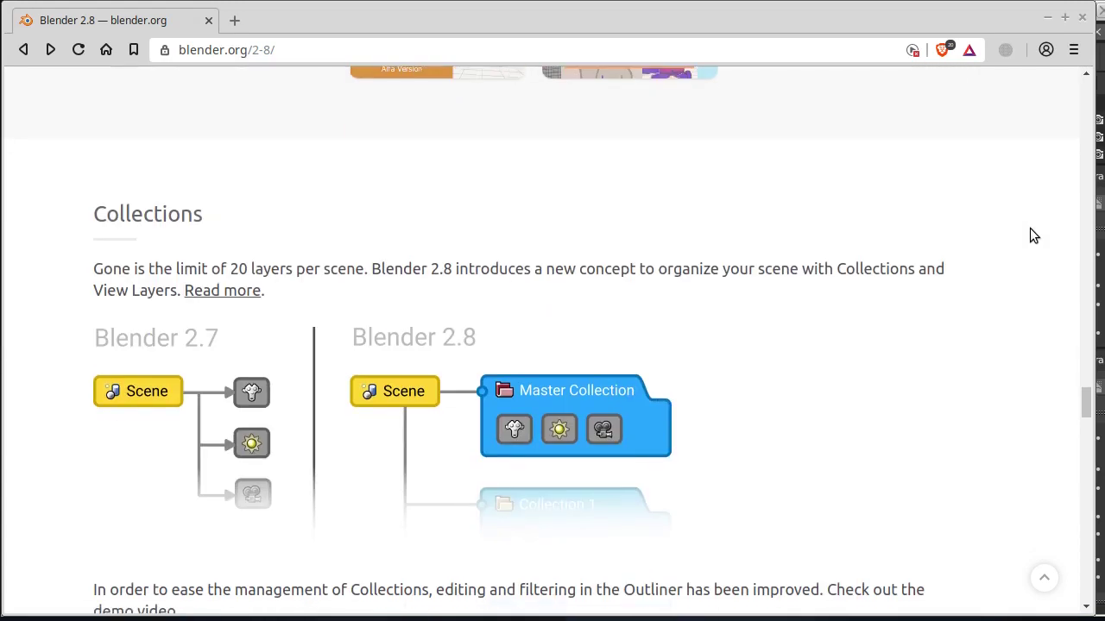
pyautogui.scroll(-1, 1030, 228)
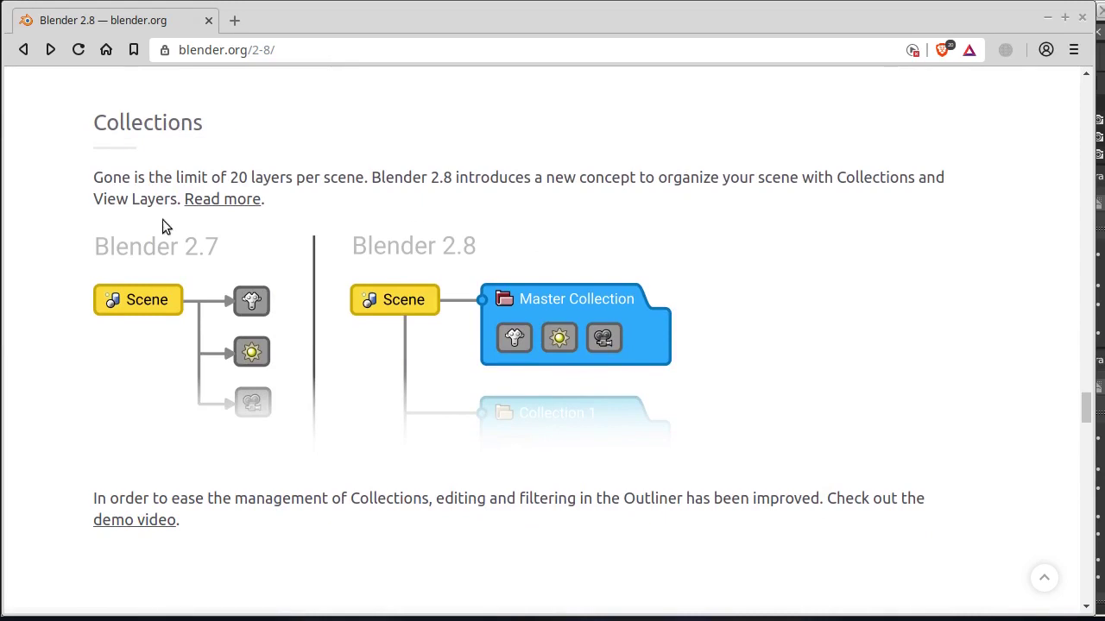
pyautogui.scroll(-3, 366, 205)
pyautogui.scroll(-3, 373, 205)
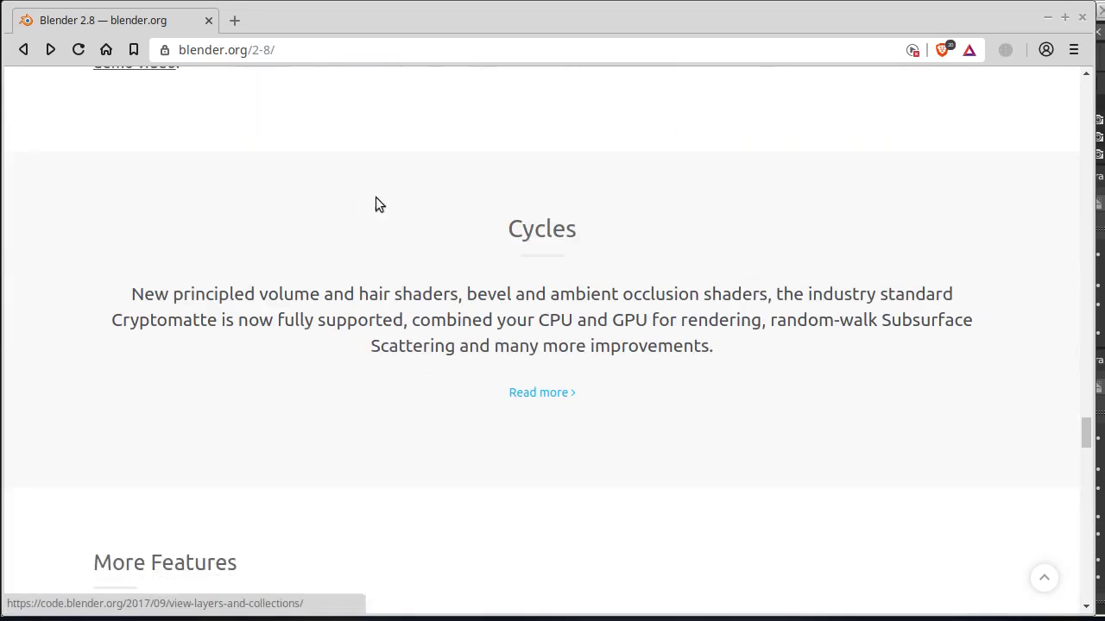
pyautogui.scroll(-3, 679, 337)
pyautogui.scroll(3, 338, 245)
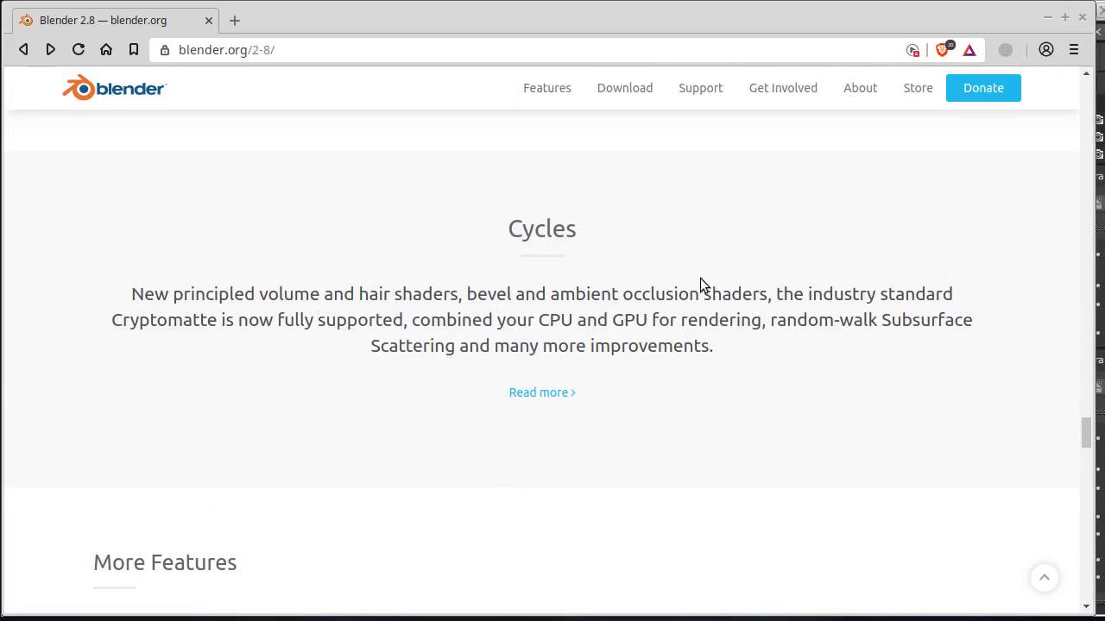
pyautogui.scroll(-3, 700, 277)
pyautogui.scroll(-3, 701, 277)
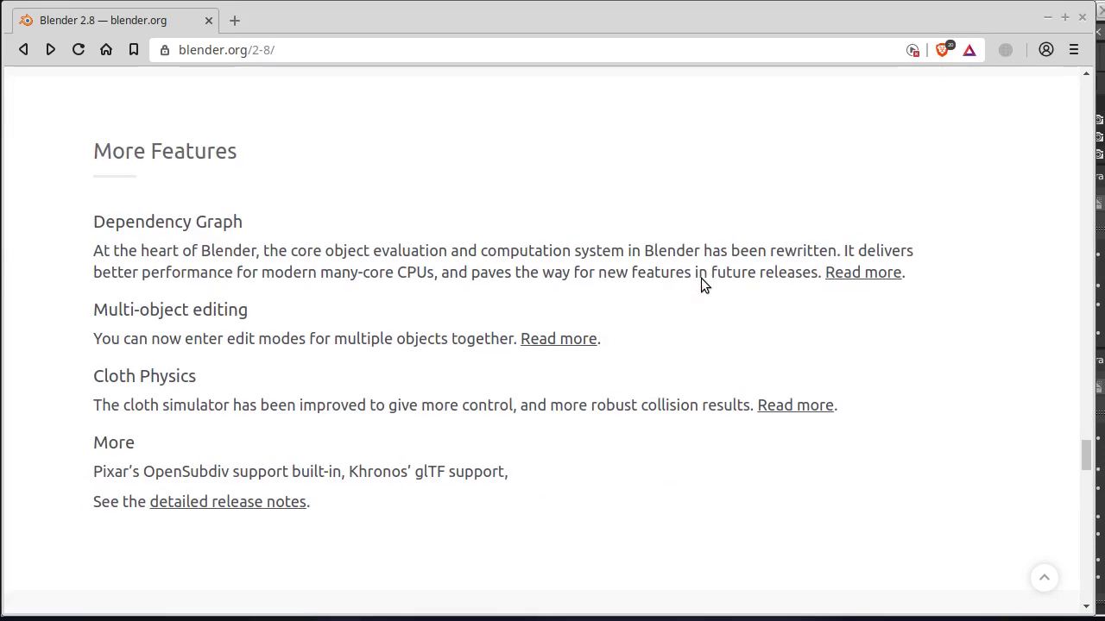
pyautogui.scroll(-2, 701, 278)
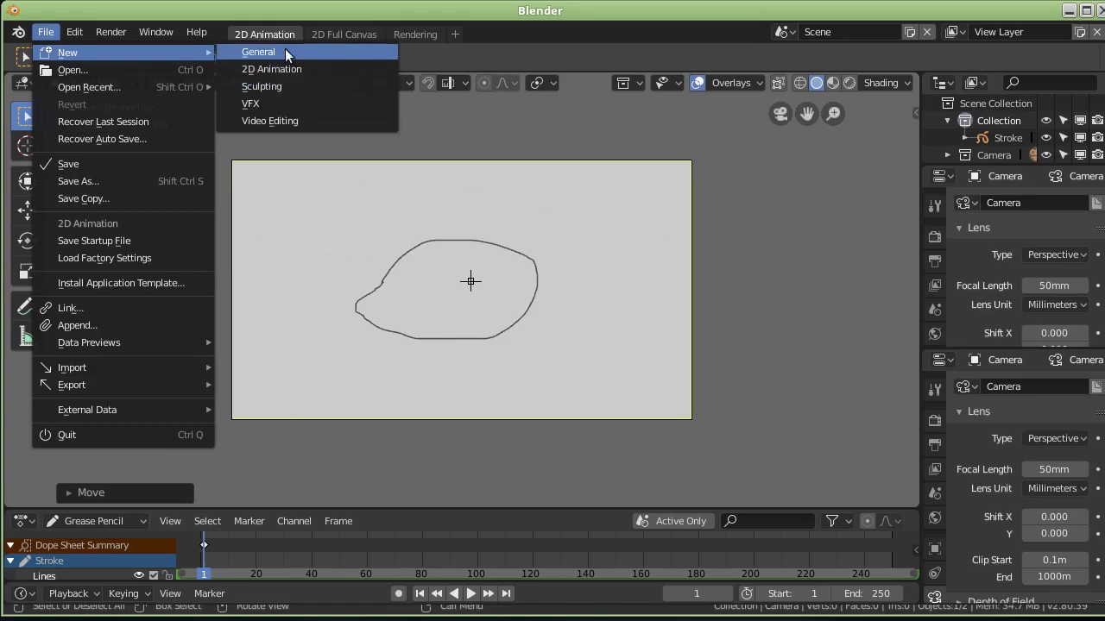
# - Start a new General template file, then a new Sculpting template file
pyautogui.click(286, 54)
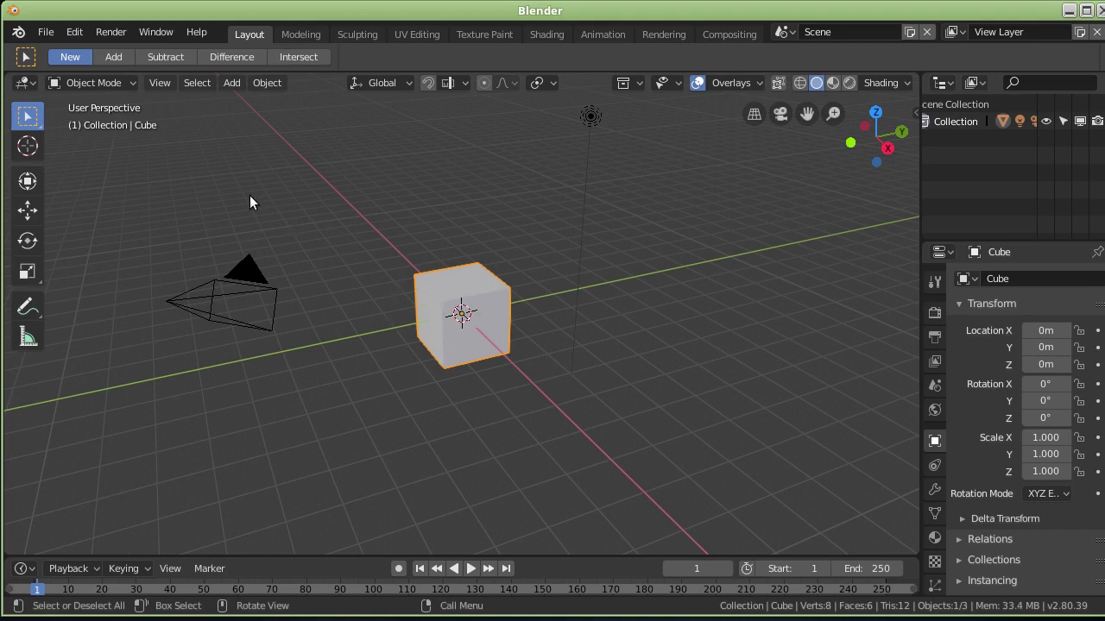
pyautogui.click(45, 32)
pyautogui.moveTo(120, 53)
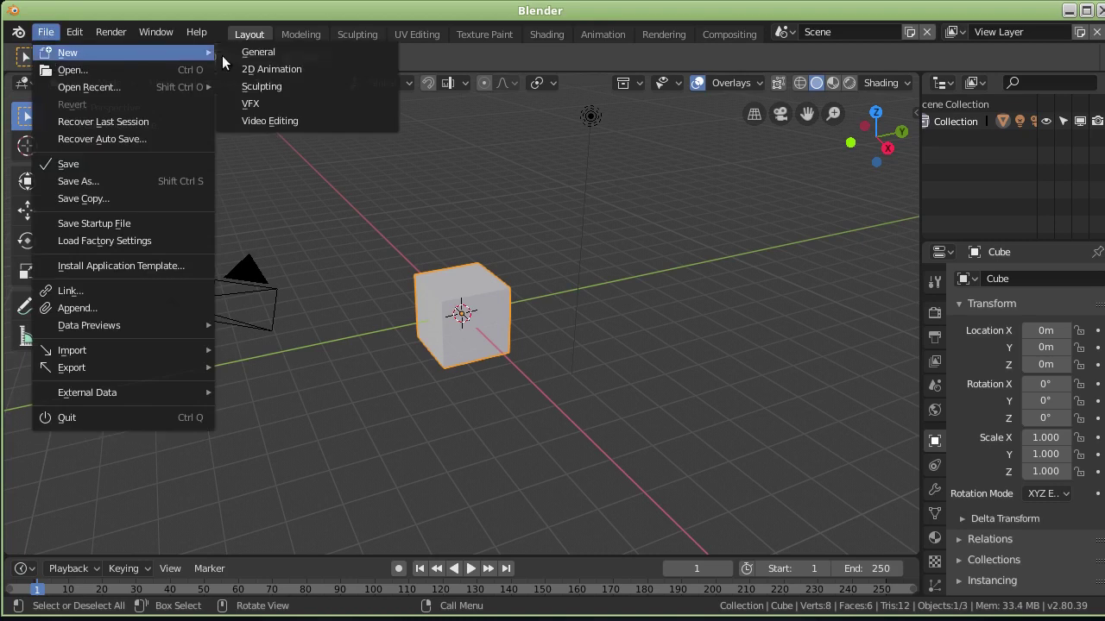
pyautogui.click(293, 87)
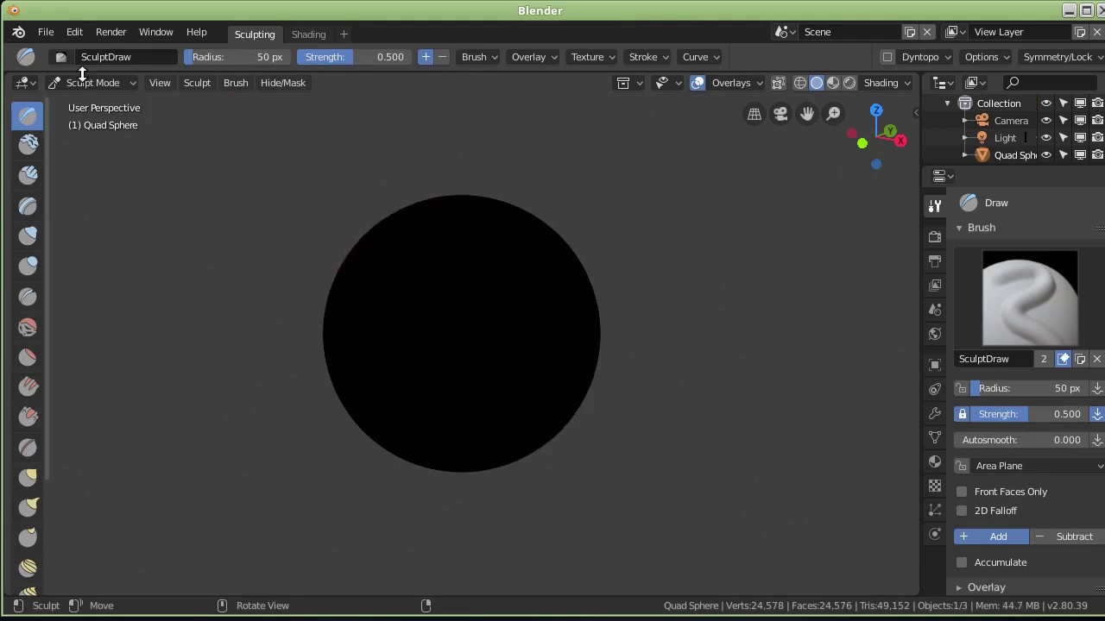
# - Start a new VFX template file, then a new Video Editing template file
pyautogui.click(47, 35)
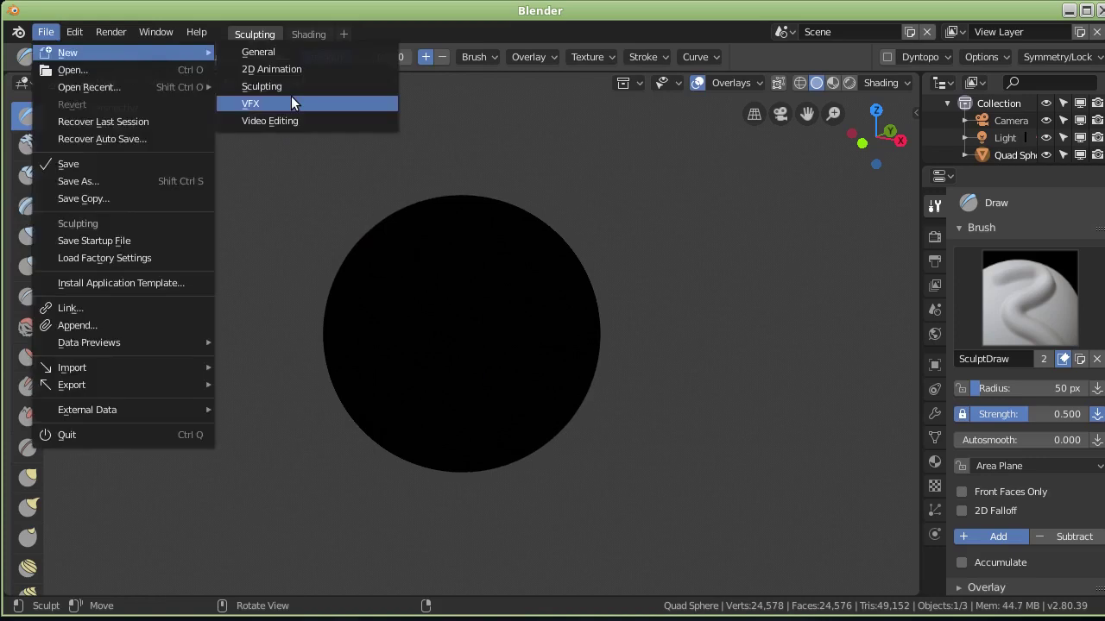
pyautogui.click(291, 96)
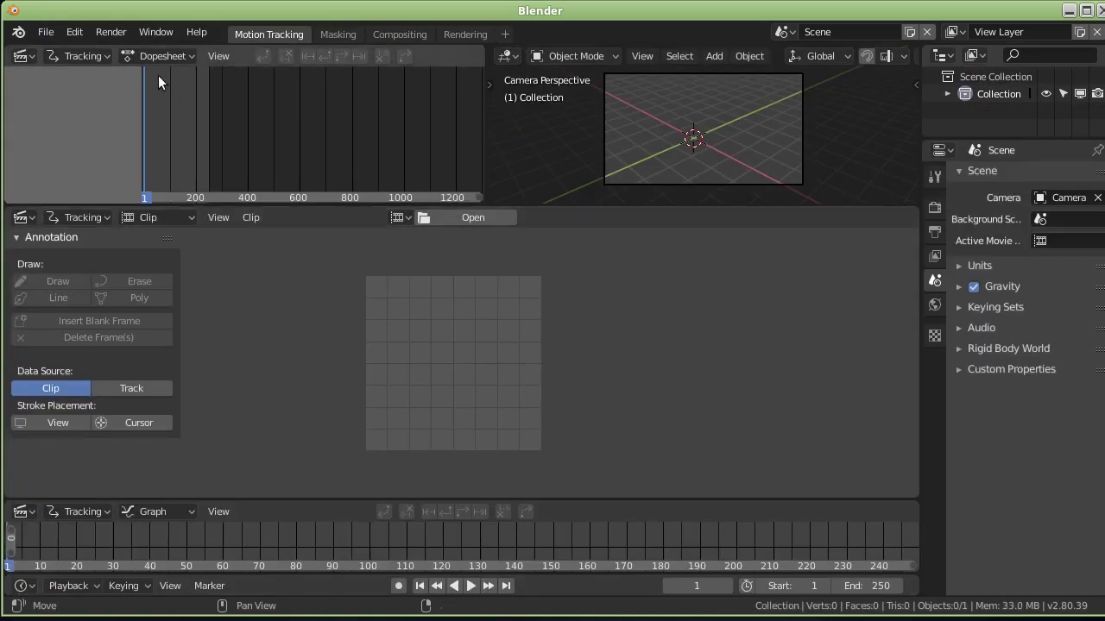
pyautogui.click(50, 33)
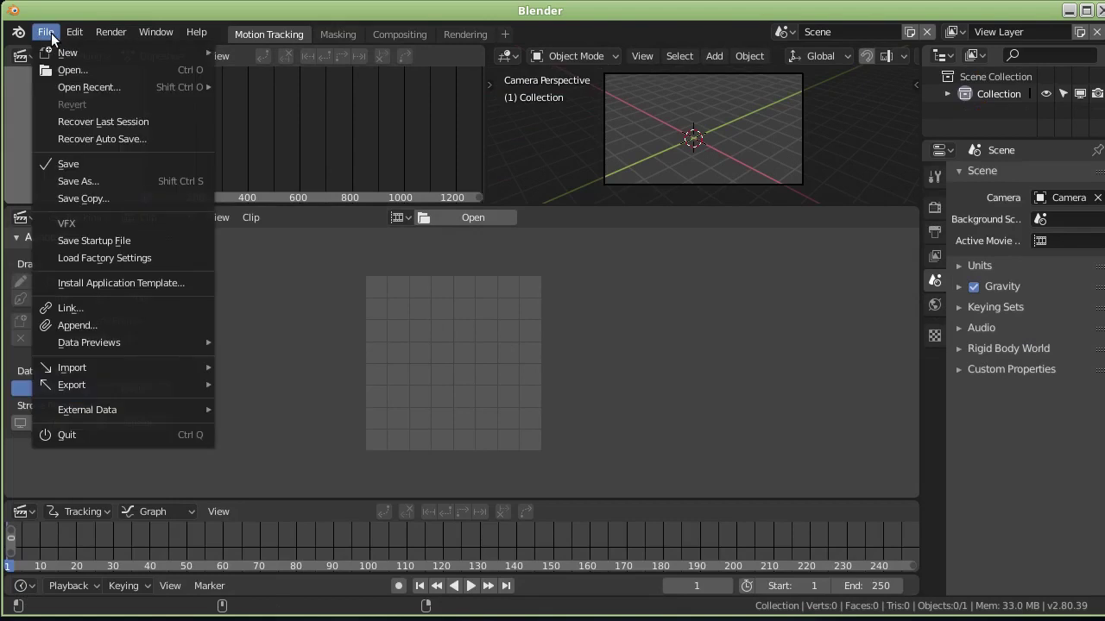
pyautogui.moveTo(67, 52)
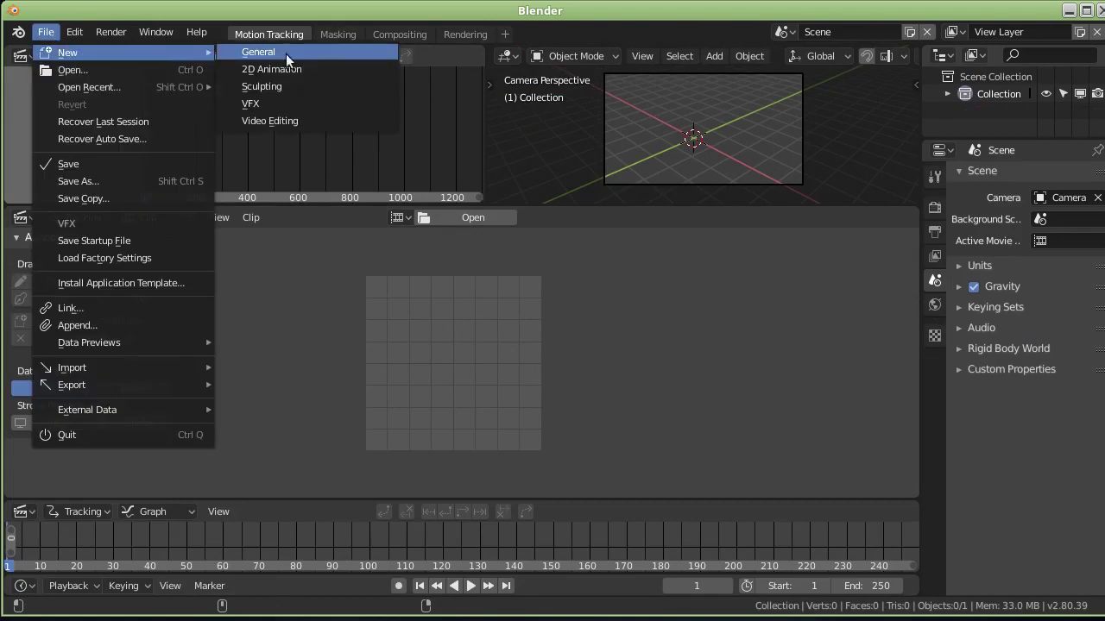
pyautogui.click(310, 120)
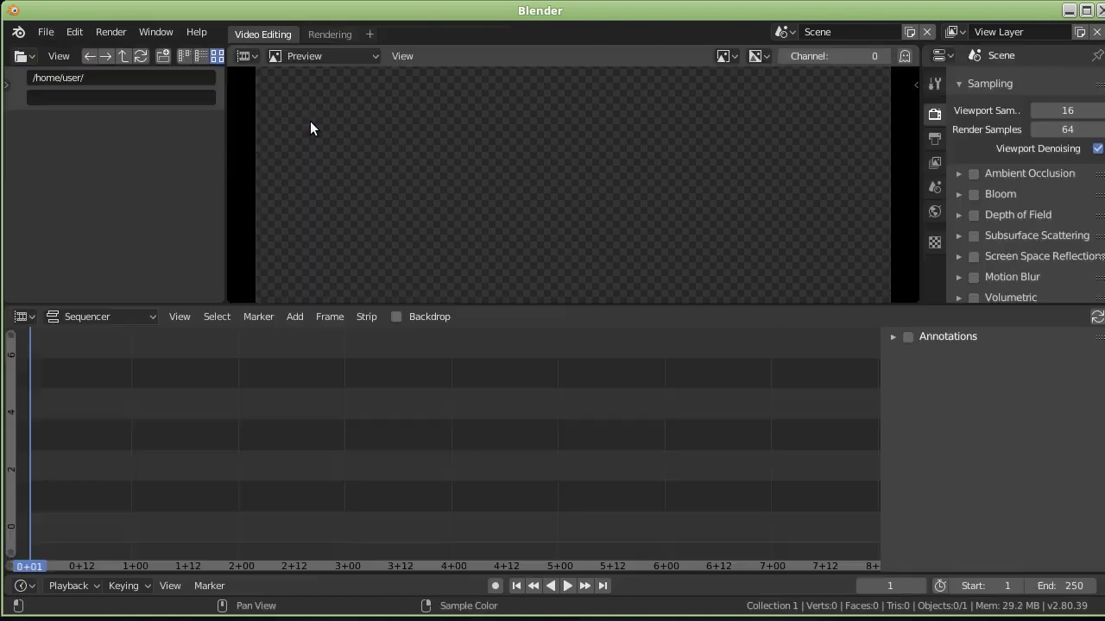